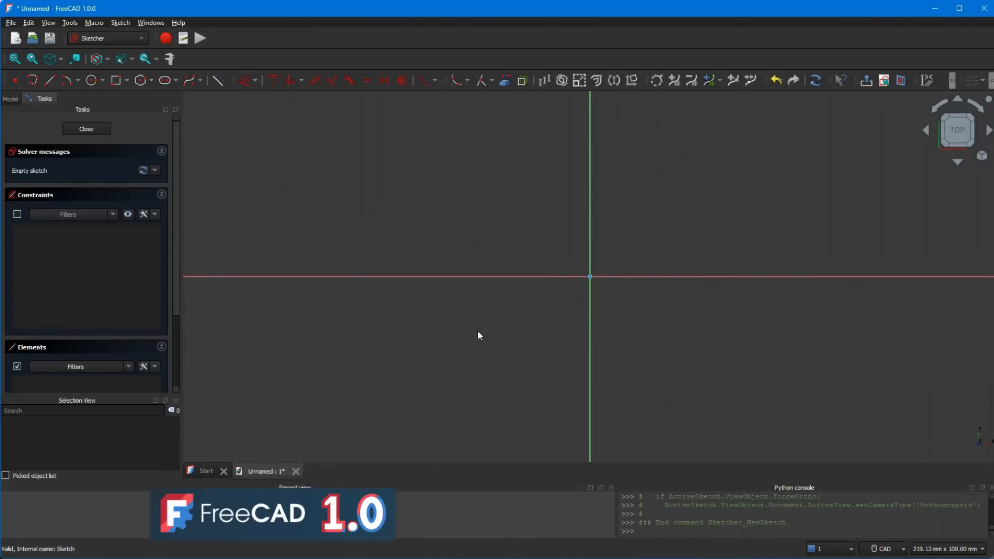
# Step: Draw a hexagon centred on the sketch origin with a 60 mm radius and a 0° rotation
pyautogui.click(149, 82)
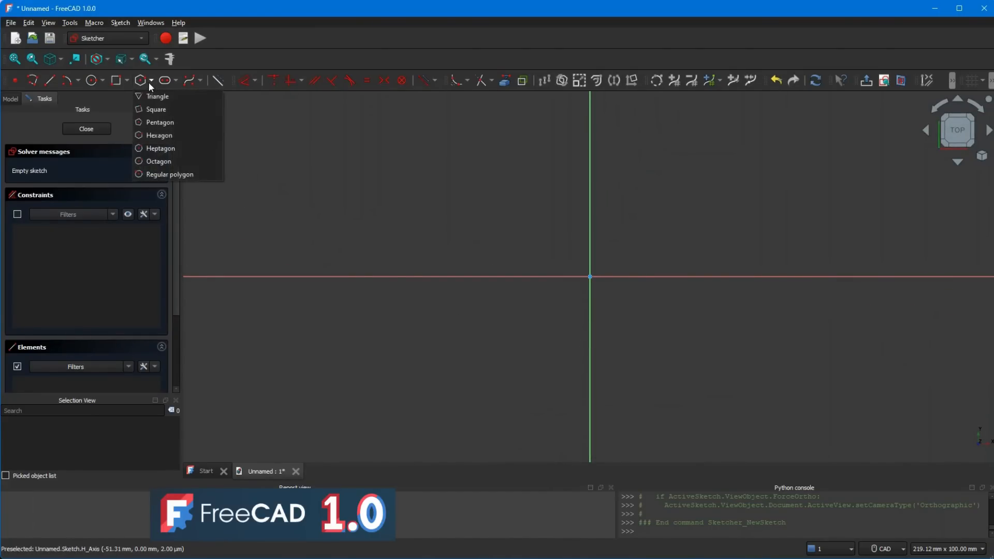
pyautogui.click(156, 138)
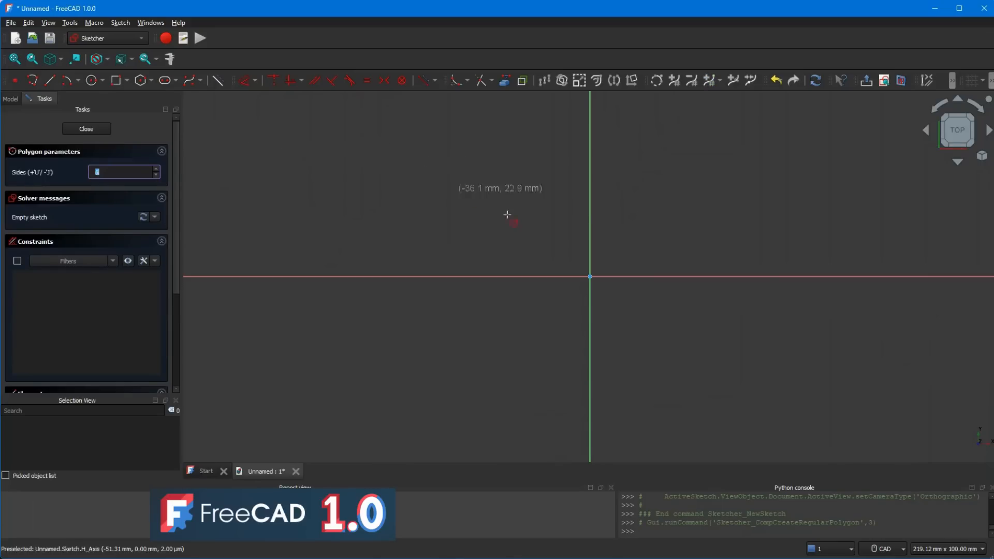
pyautogui.click(590, 276)
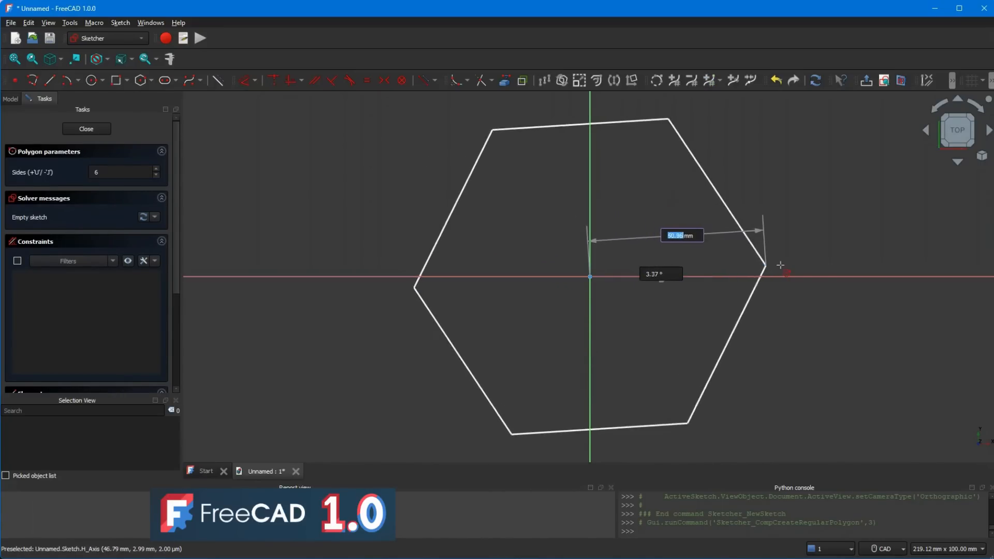
pyautogui.write('60')
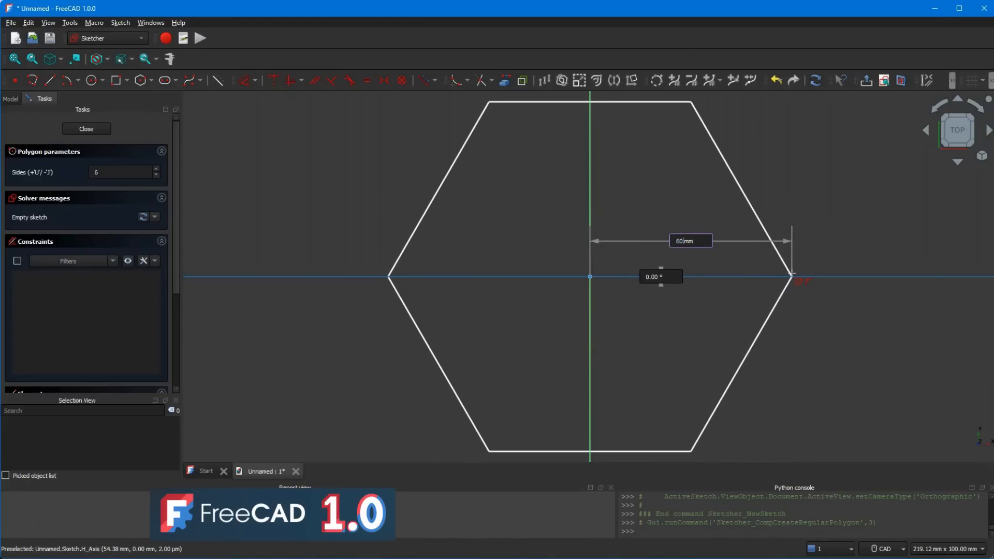
pyautogui.press('Tab')
pyautogui.press('Return')
# Step: Draw a second hexagon centred on the origin inside the first, moving one vertex so it sits tilted at a radius of about 45 mm
pyautogui.scroll(-6, 668, 272)
pyautogui.scroll(2, 635, 267)
pyautogui.click(634, 267)
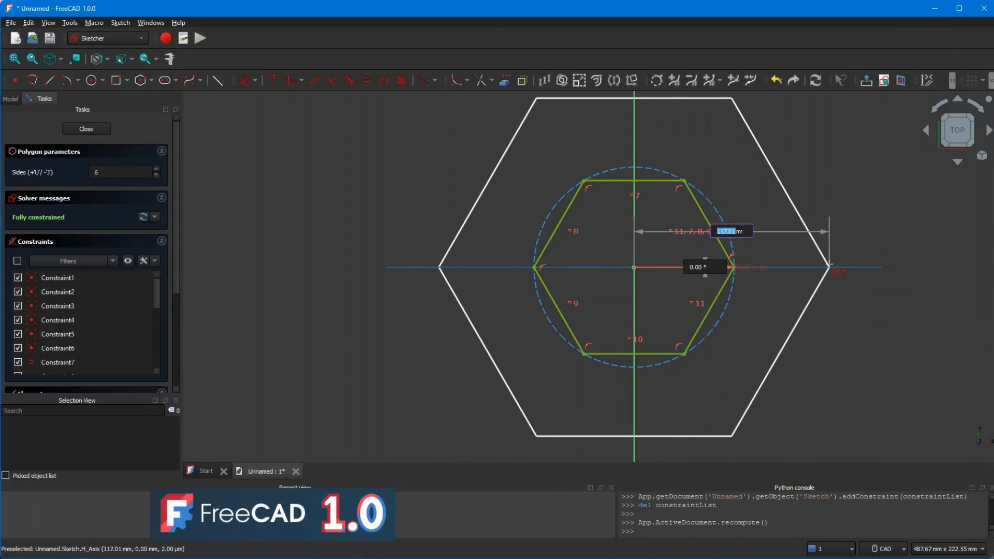
pyautogui.press('Tab')
pyautogui.write('0')
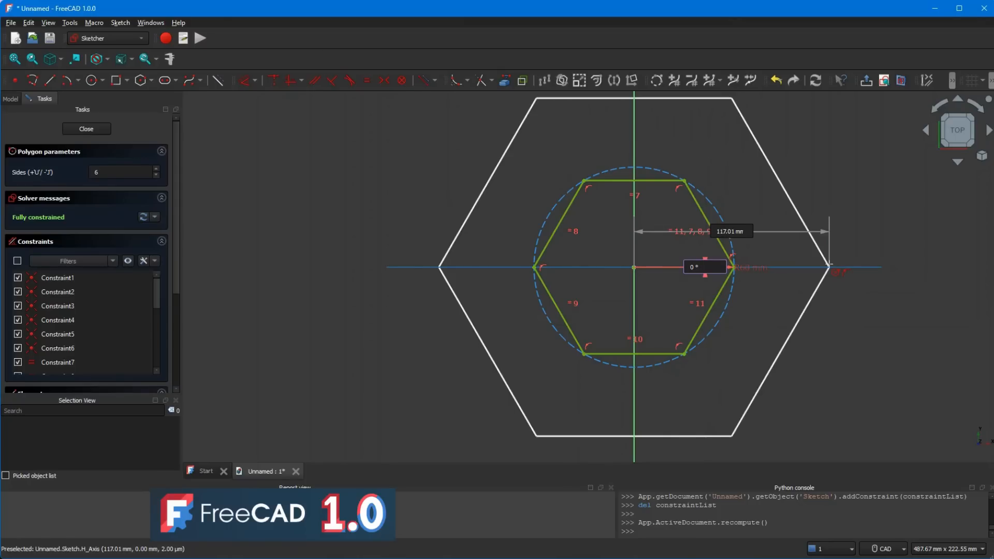
pyautogui.press('Tab')
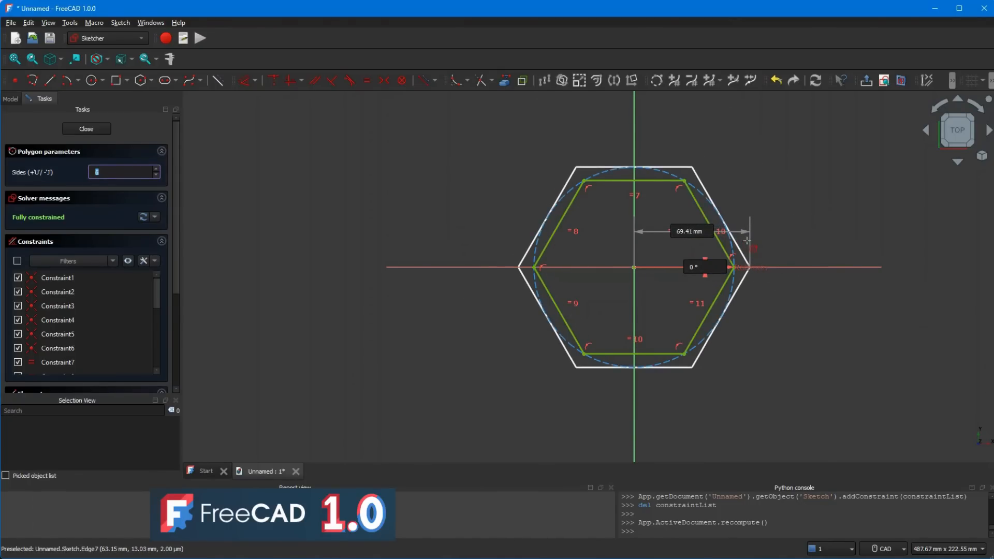
pyautogui.click(709, 242)
pyautogui.scroll(5, 709, 242)
pyautogui.press('Escape')
pyautogui.scroll(-3, 619, 235)
pyautogui.moveTo(674, 285); pyautogui.dragTo(674, 254)
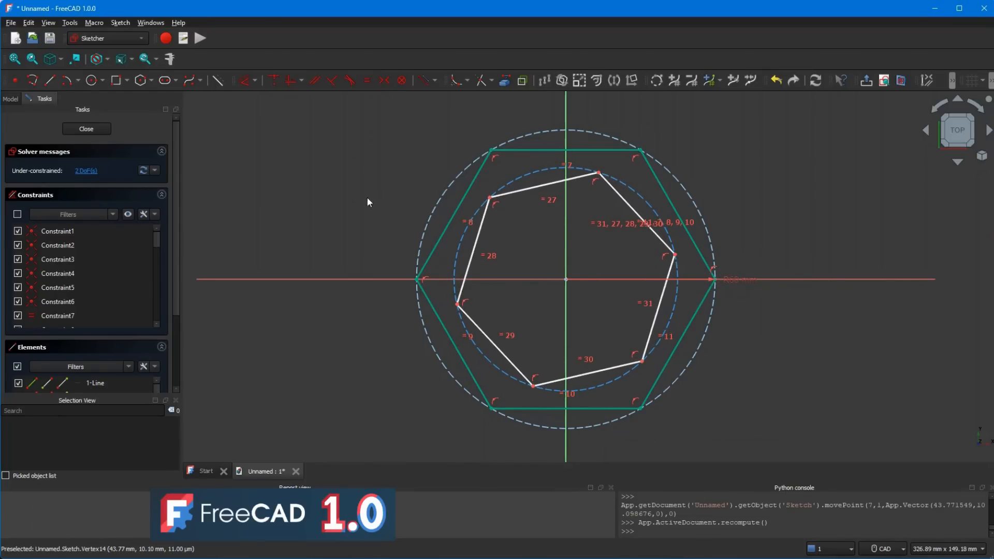
# Step: Constrain the angle between the inner hexagon's lower-right edge and the horizontal axis to 60°
pyautogui.click(254, 80)
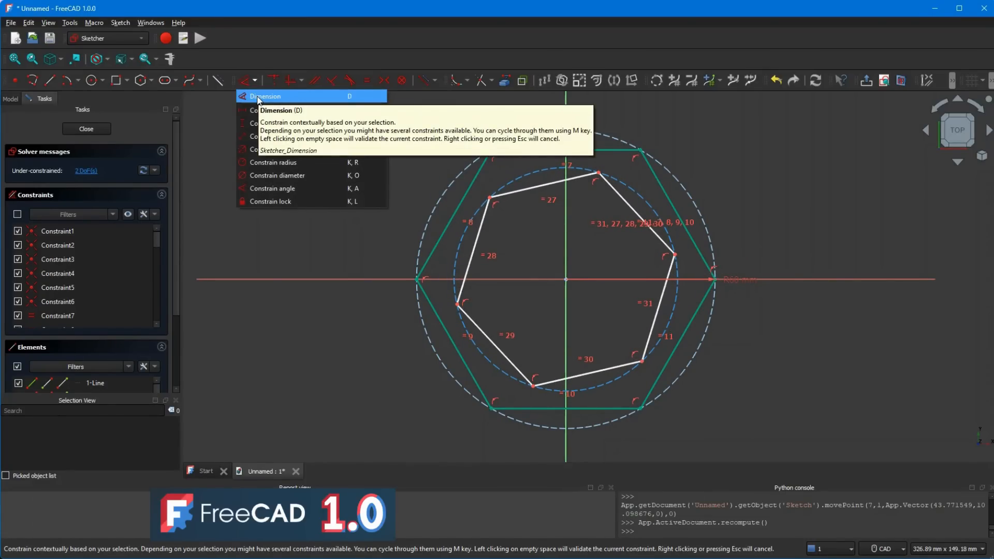
pyautogui.click(266, 188)
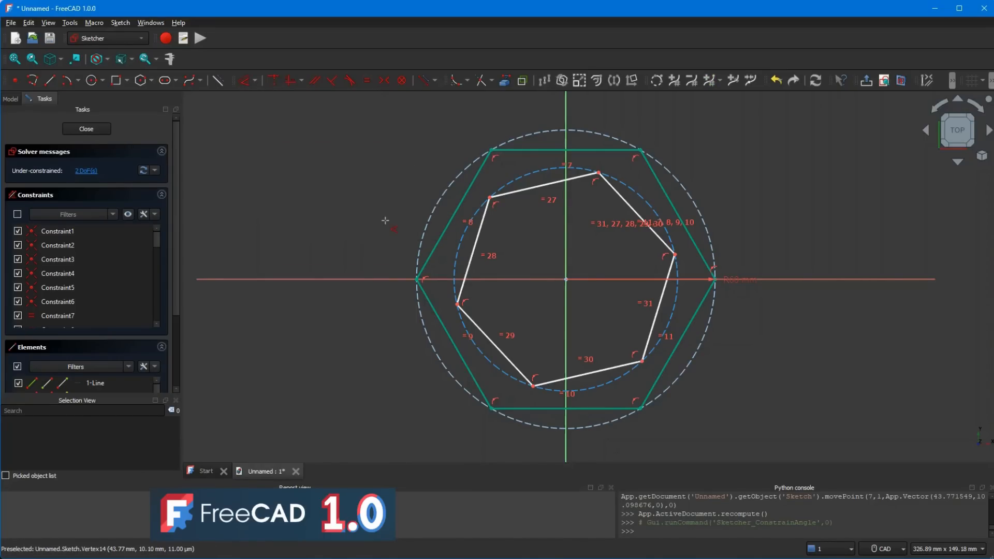
pyautogui.click(662, 300)
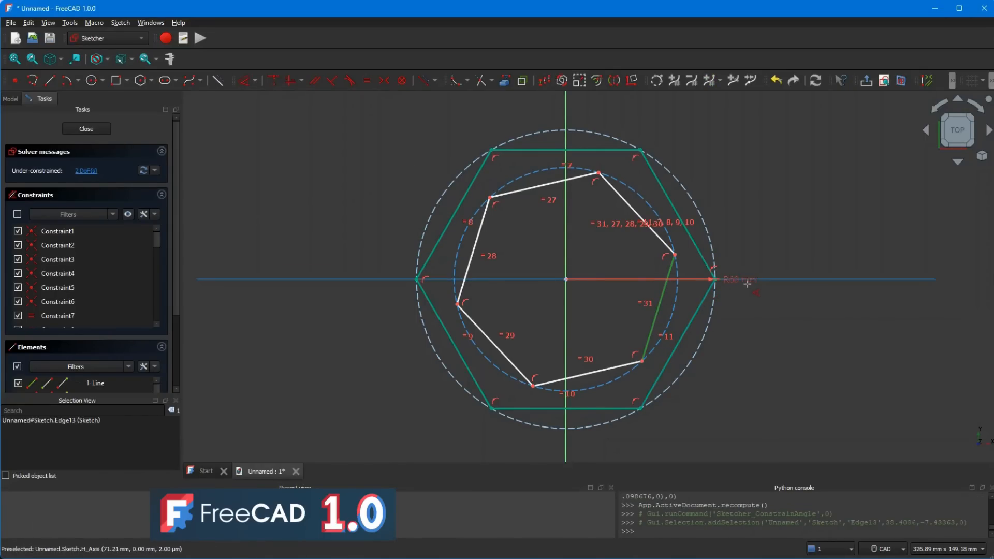
pyautogui.click(747, 283)
pyautogui.write('60')
pyautogui.press('Return')
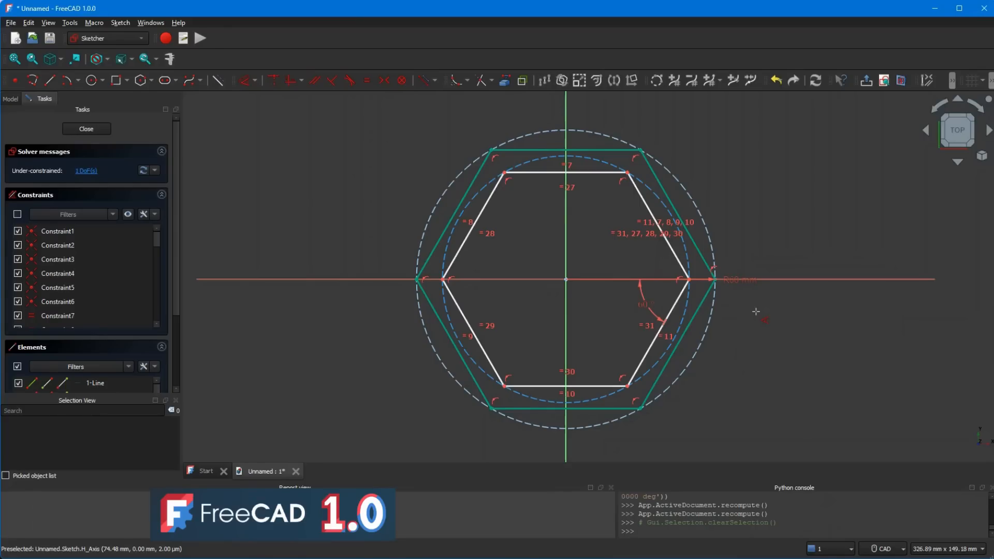
# Step: Constrain the radius of the inner hexagon's construction circle to 55 mm and close the sketch
pyautogui.moveTo(689, 279); pyautogui.dragTo(653, 280)
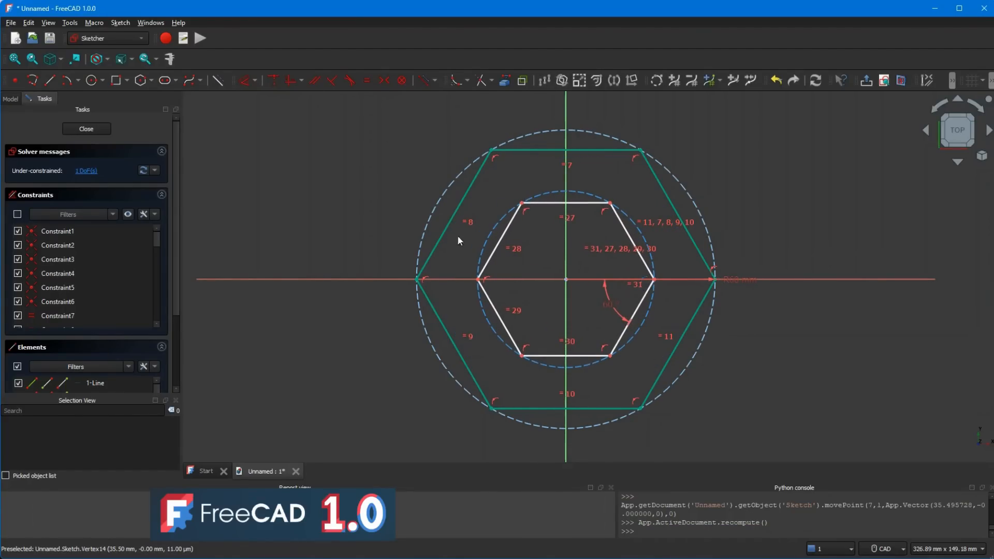
pyautogui.click(256, 84)
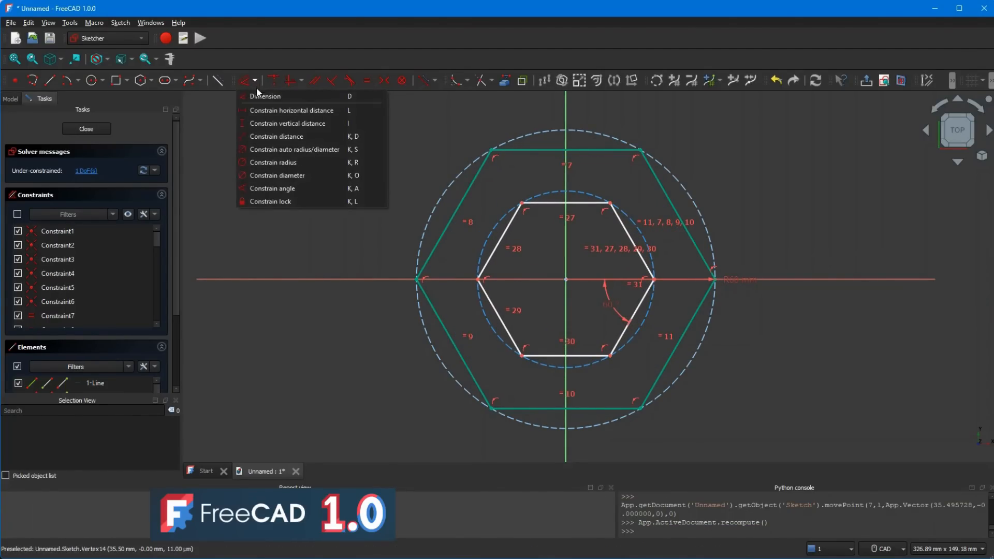
pyautogui.click(269, 162)
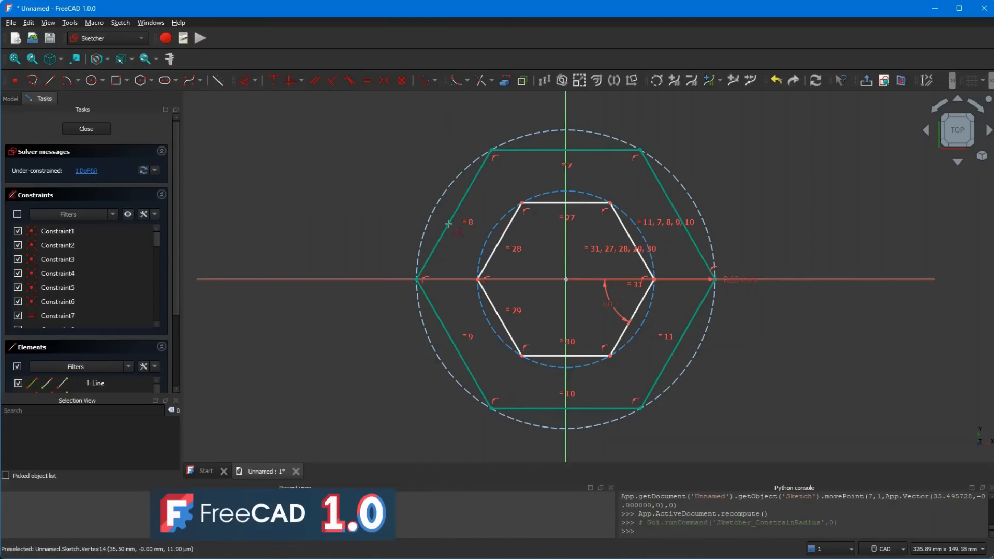
pyautogui.click(655, 307)
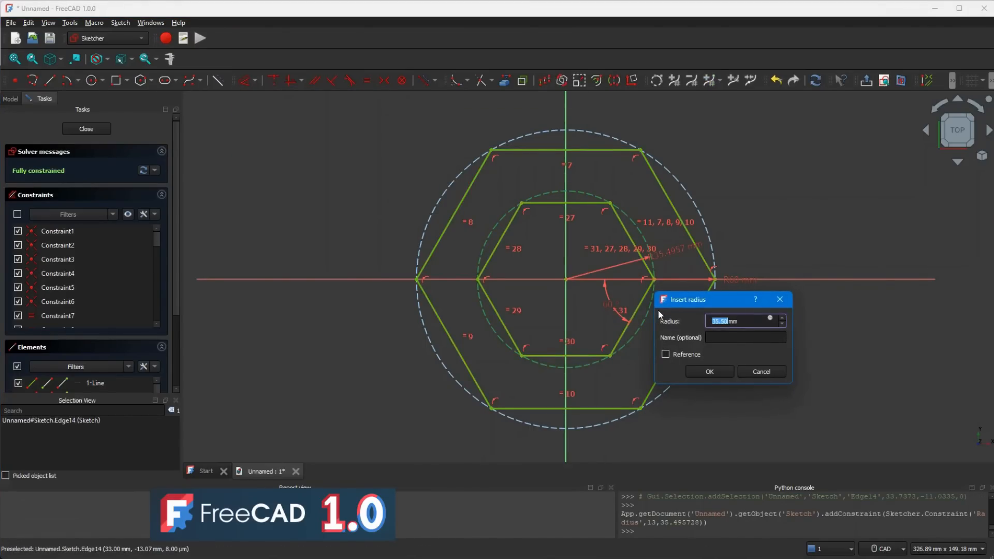
pyautogui.write('55')
pyautogui.press('Return')
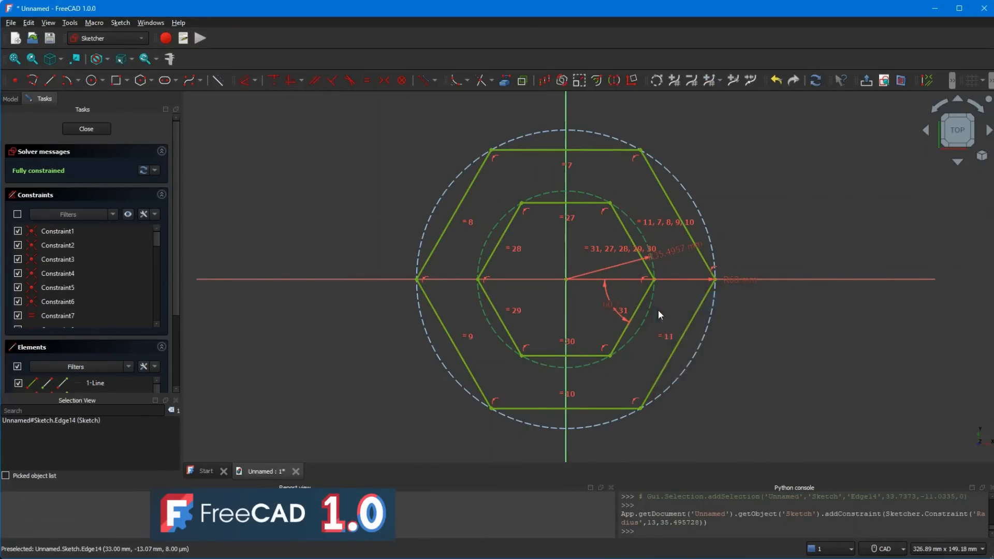
pyautogui.moveTo(643, 309); pyautogui.dragTo(569, 300, button='middle')
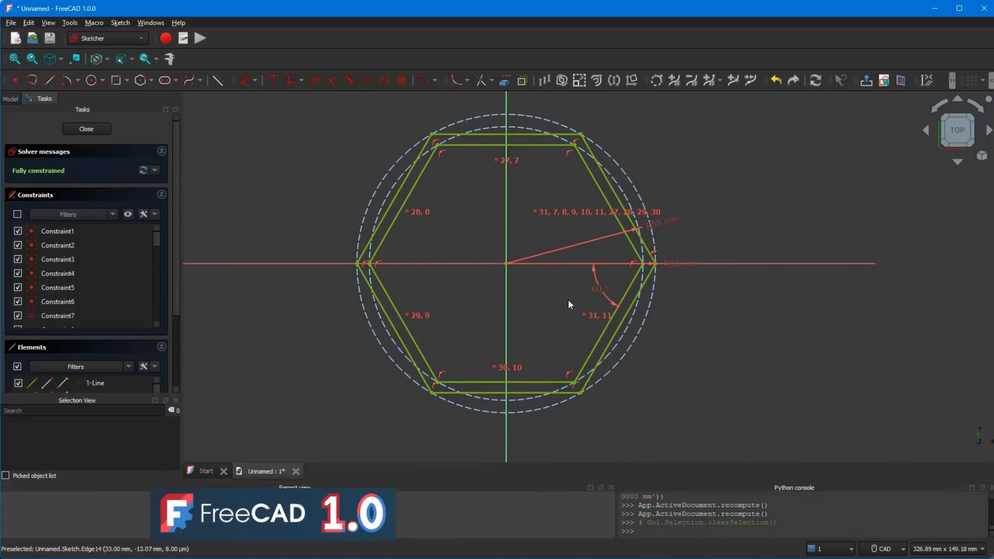
pyautogui.click(92, 129)
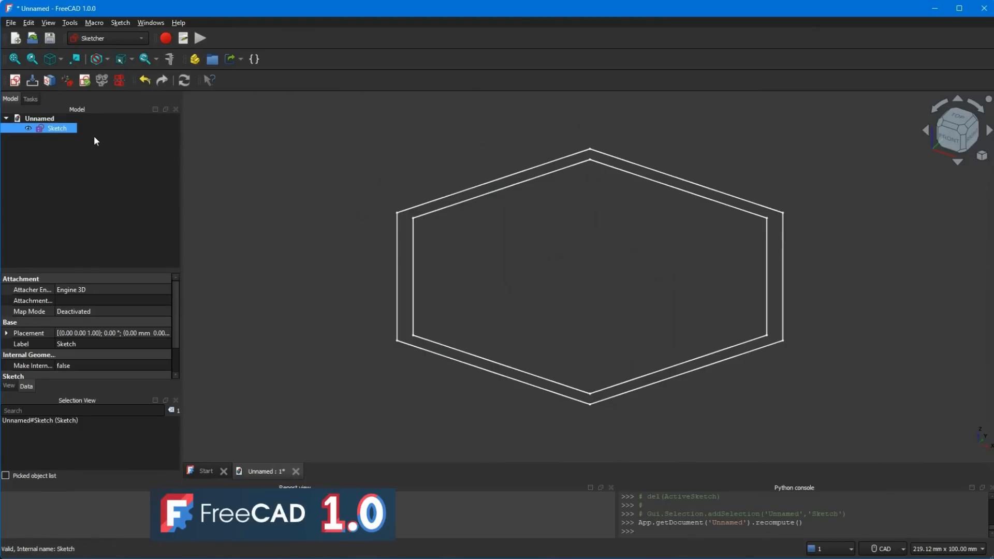
# Step: Switch to the Spreadsheet workbench, then create a new spreadsheet and open it
pyautogui.click(107, 41)
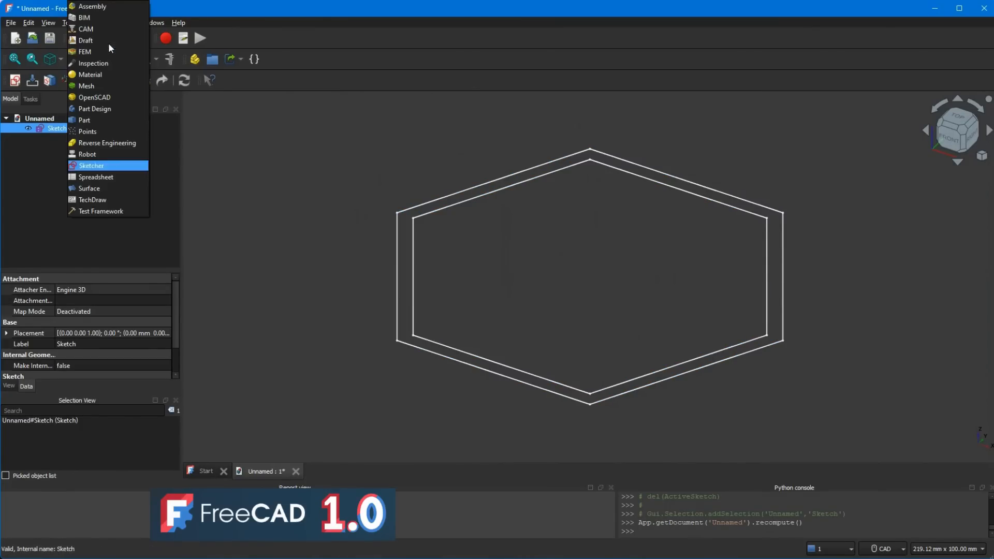
pyautogui.click(101, 174)
pyautogui.click(105, 80)
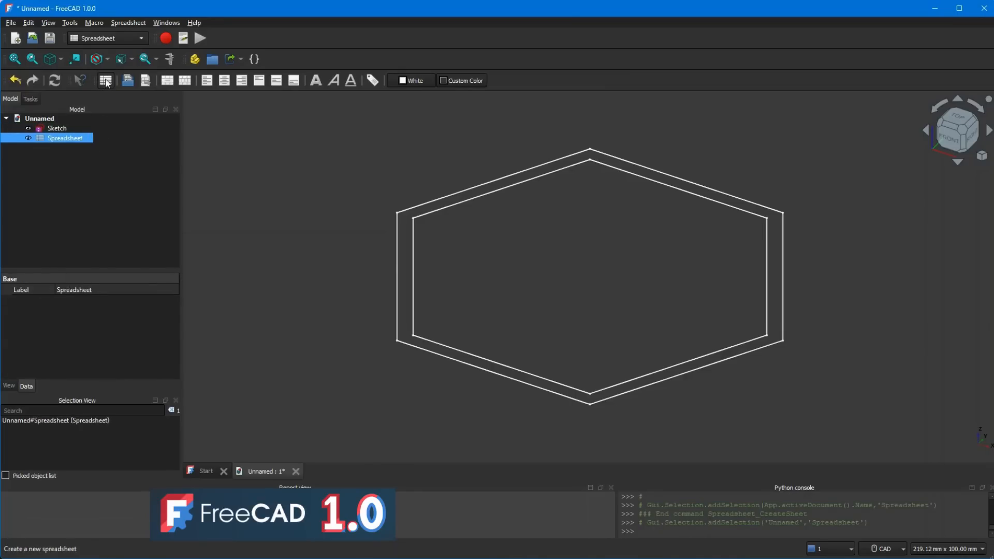
pyautogui.click(67, 138)
pyautogui.doubleClick(69, 141)
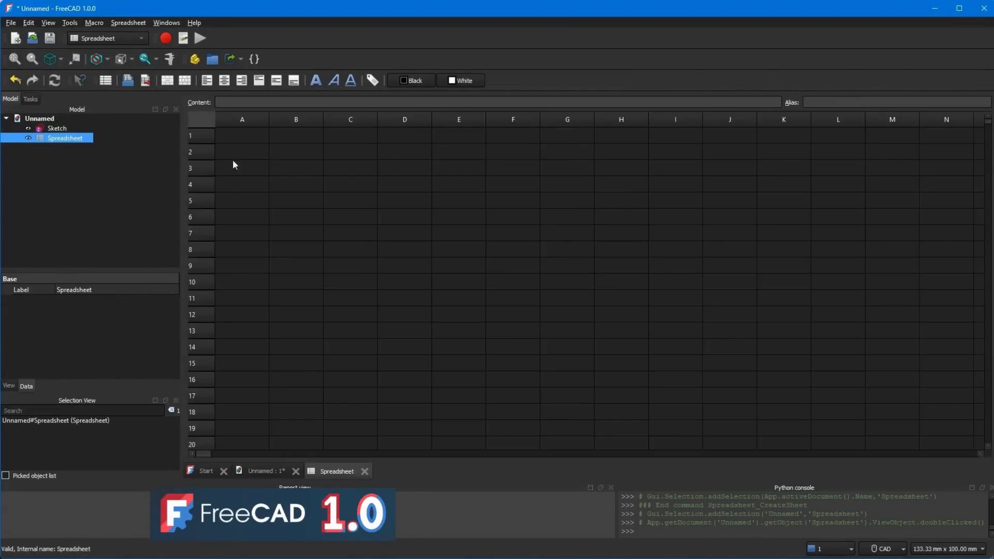
# Step: Enter the labels OUTER RADIUS in cell D4 and INNER RADIUS in cell D5
pyautogui.click(399, 184)
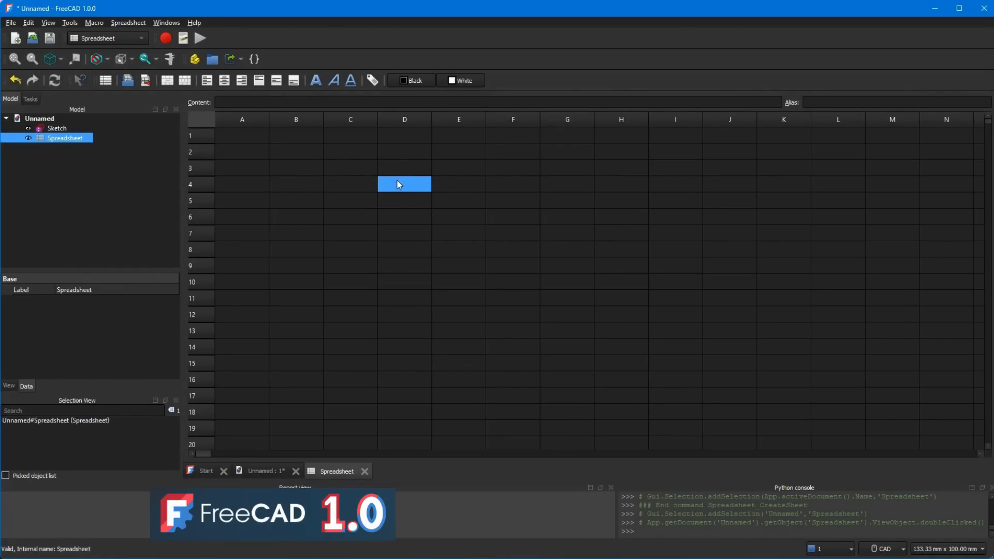
pyautogui.write('o')
pyautogui.write('OUTER R')
pyautogui.write('ADIUS')
pyautogui.press('Return')
pyautogui.write('INN')
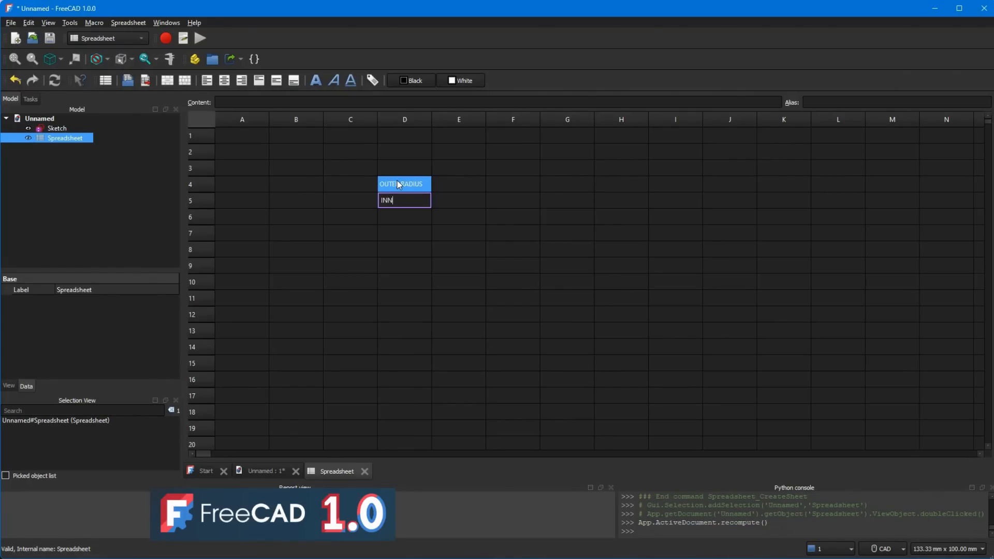
pyautogui.write('ER RADIUS')
pyautogui.click(525, 197)
# Step: Enter 60 in E4 and 55 in E5, with the unit text mm beside them in F4 and F5
pyautogui.click(482, 185)
pyautogui.write('60')
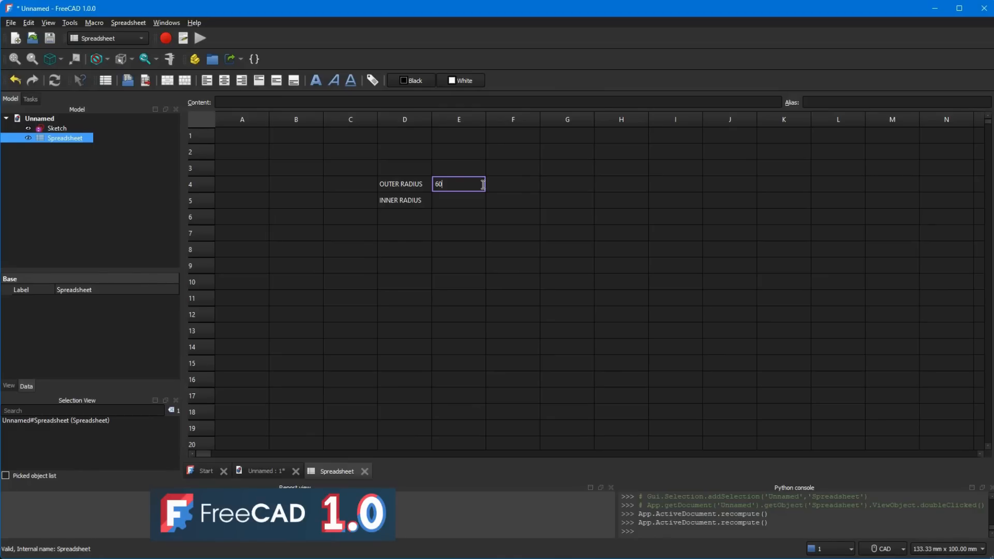
pyautogui.press('Return')
pyautogui.write('55')
pyautogui.press('Return')
pyautogui.click(517, 188)
pyautogui.write('mm')
pyautogui.click(514, 201)
pyautogui.write('mm')
pyautogui.click(496, 226)
# Step: Give cell E4 the alias OR and cell E5 the alias IR
pyautogui.click(466, 184)
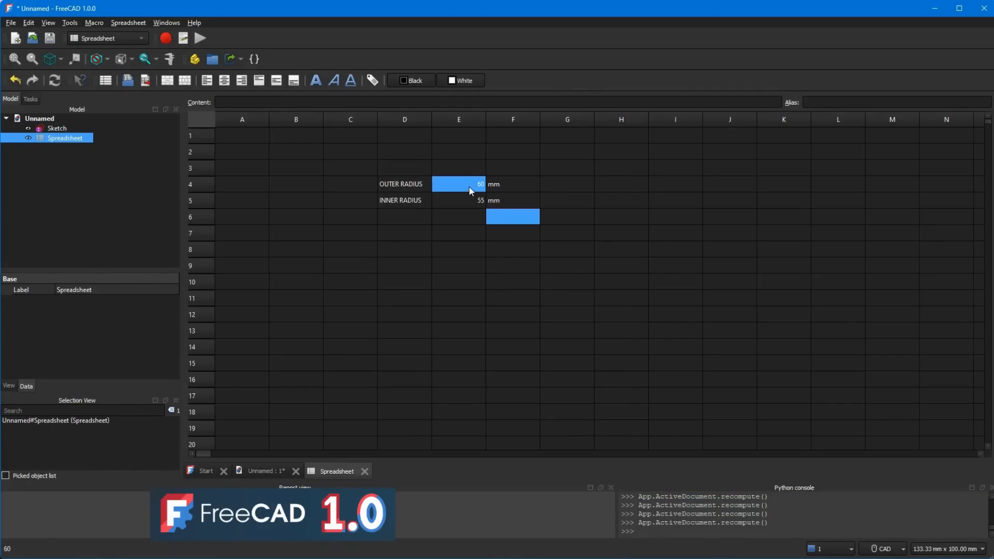
pyautogui.click(840, 102)
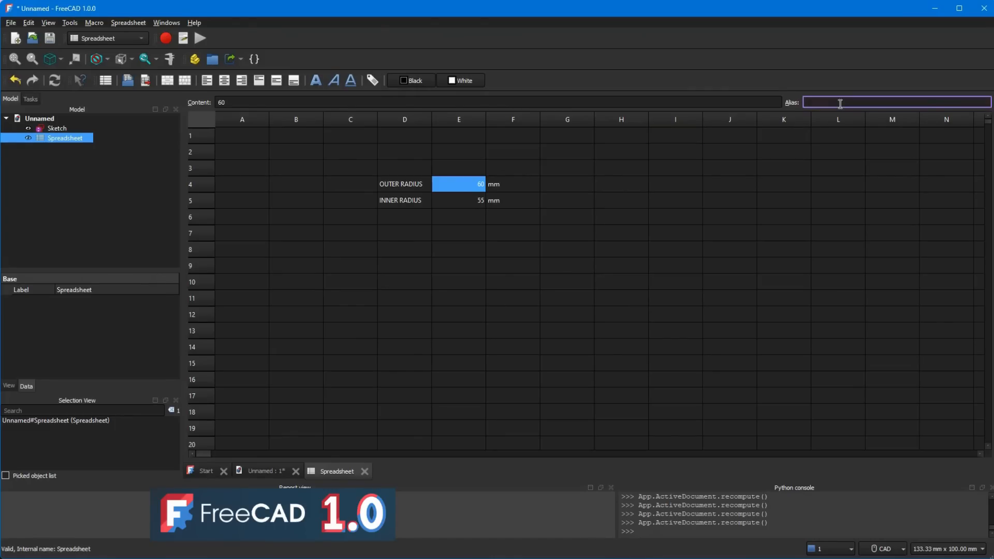
pyautogui.write('OR')
pyautogui.press('Return')
pyautogui.click(460, 201)
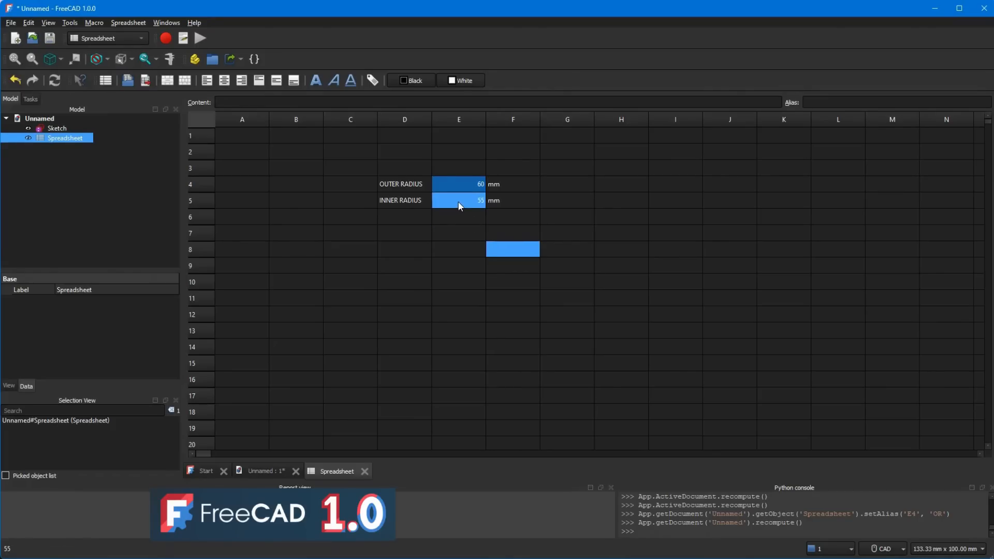
pyautogui.click(815, 100)
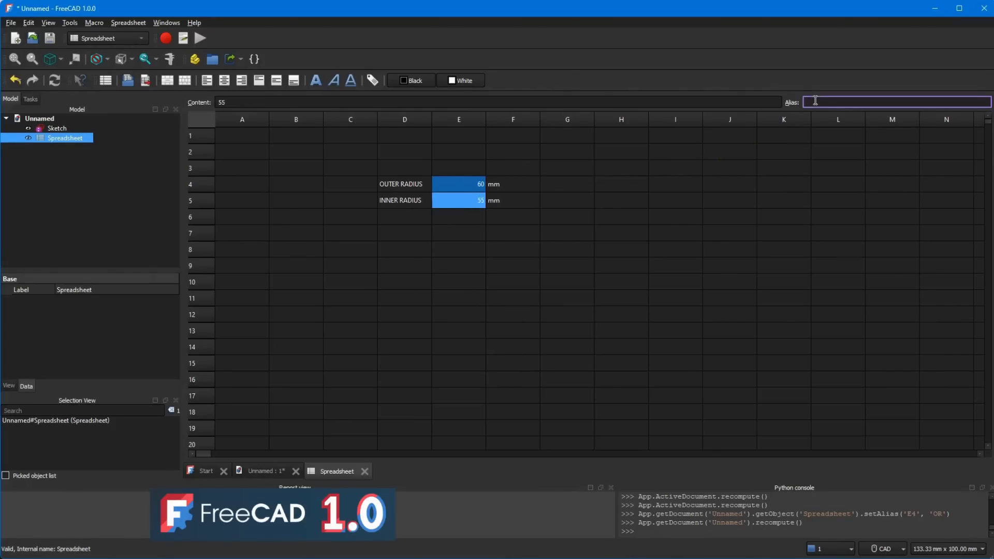
pyautogui.write('IR')
pyautogui.press('Return')
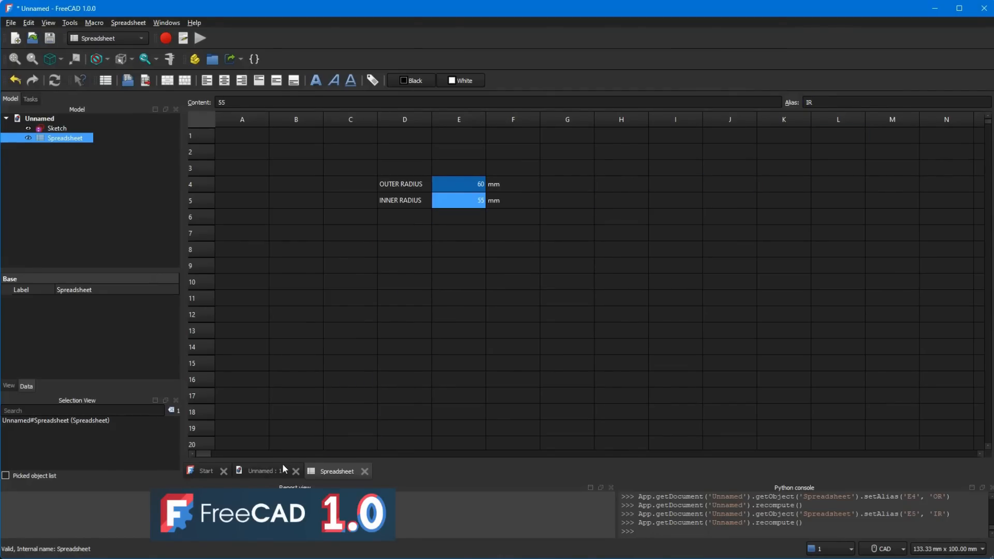
# Step: Return to the 3D model and reopen the hexagon sketch for editing
pyautogui.click(269, 472)
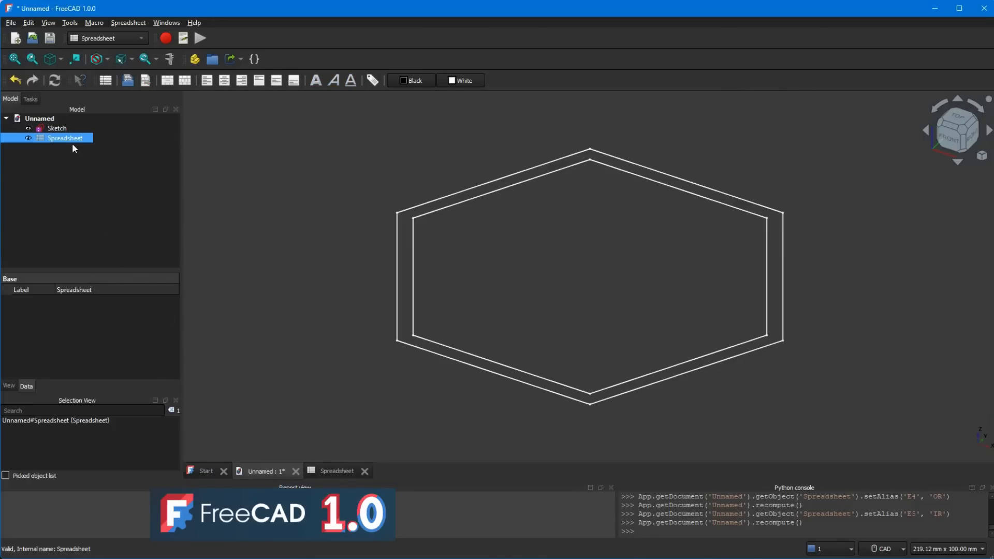
pyautogui.click(69, 128)
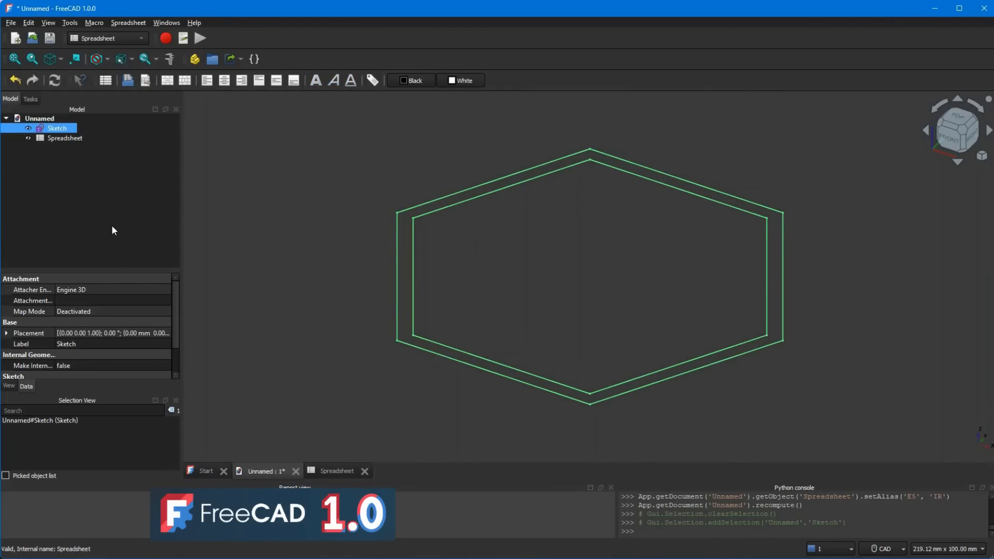
pyautogui.doubleClick(66, 130)
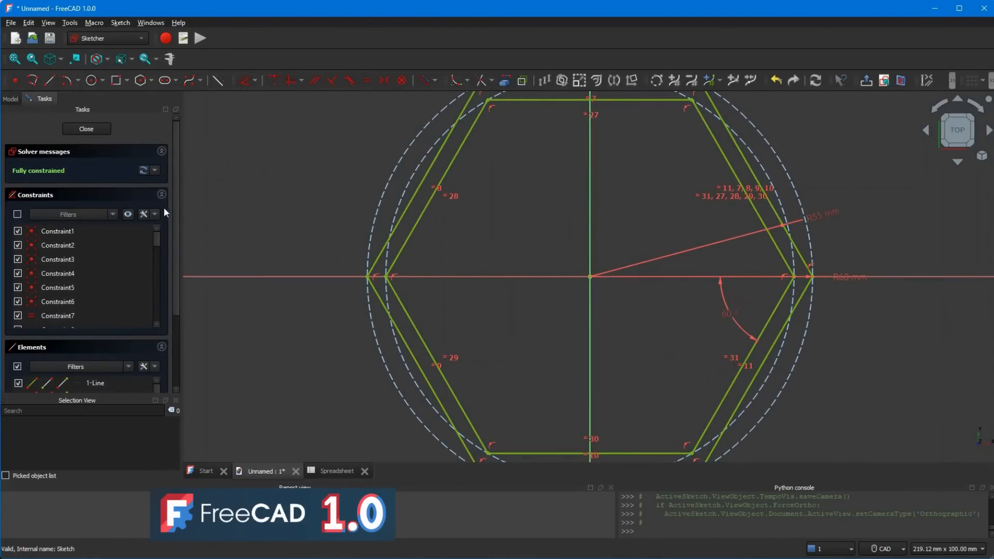
# Step: Link the outer hexagon's 60 mm radius constraint to the expression Spreadsheet.OR
pyautogui.moveTo(158, 241); pyautogui.dragTo(160, 273)
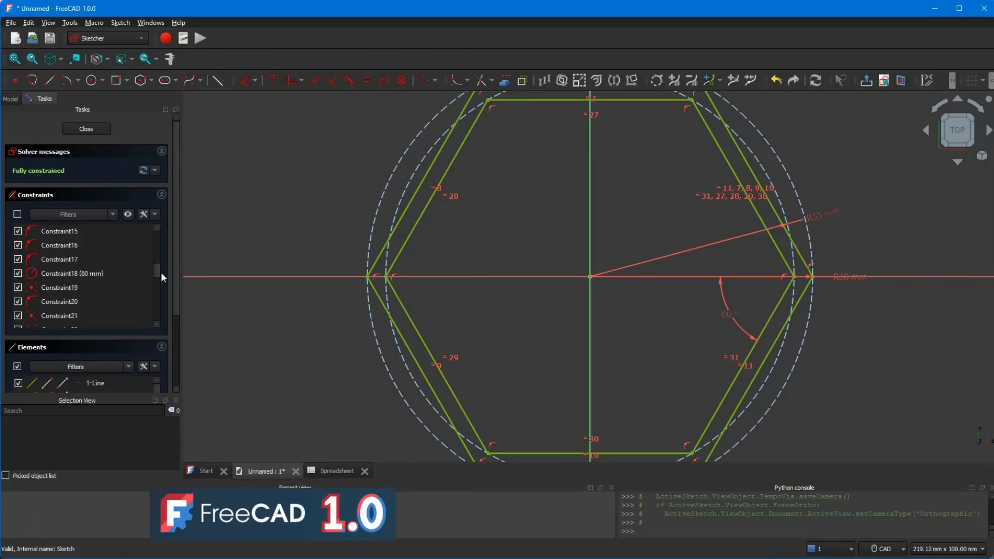
pyautogui.click(109, 274)
pyautogui.rightClick(109, 274)
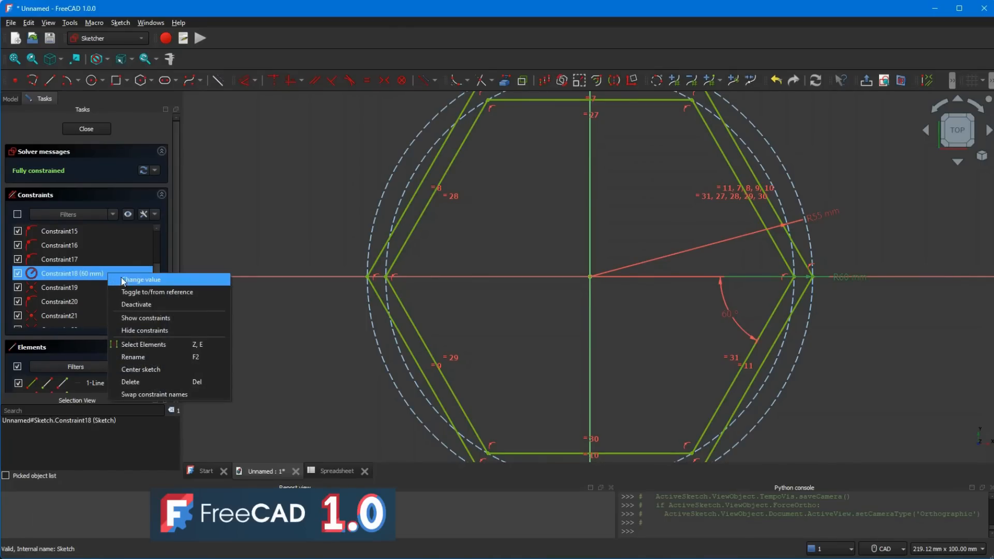
pyautogui.click(138, 278)
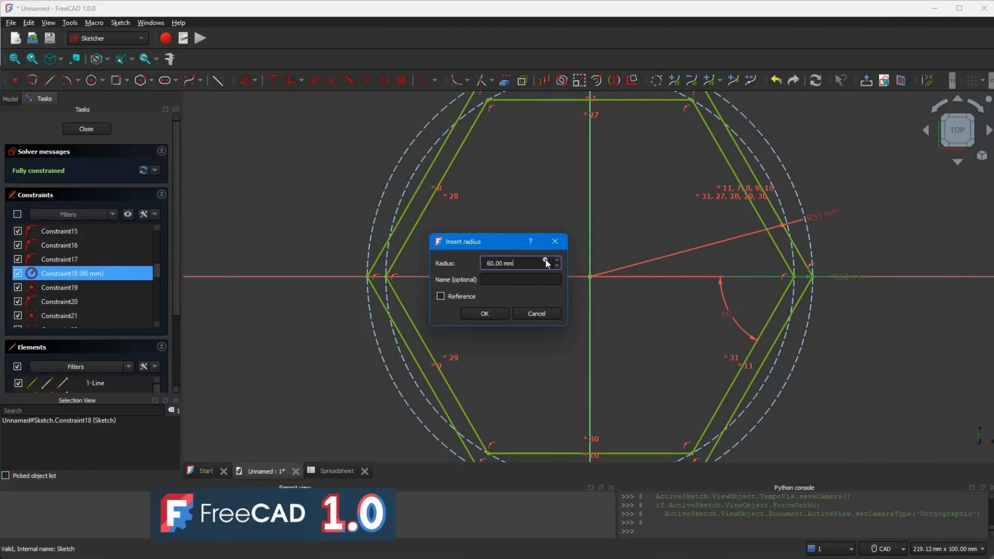
pyautogui.click(545, 262)
pyautogui.write('Spreadsheet.')
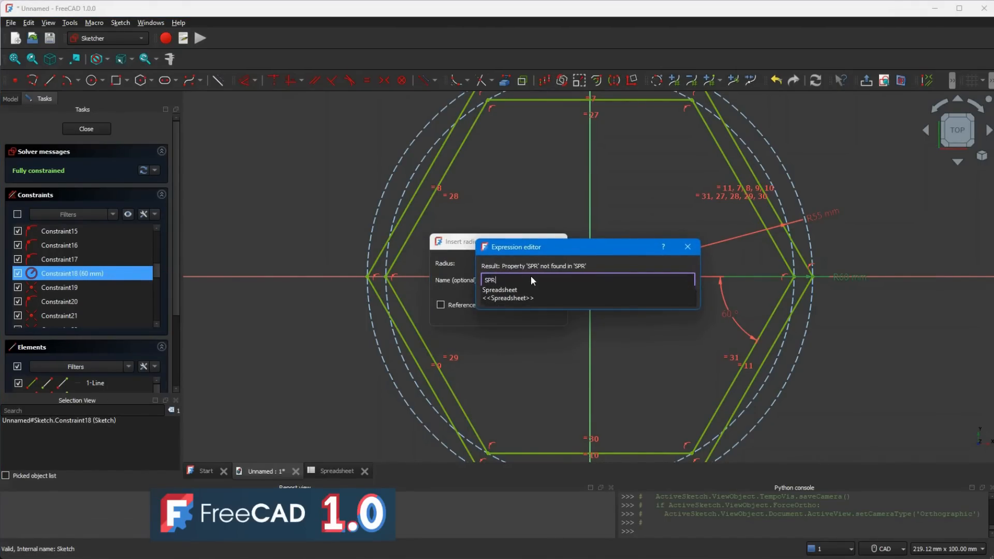
pyautogui.click(504, 290)
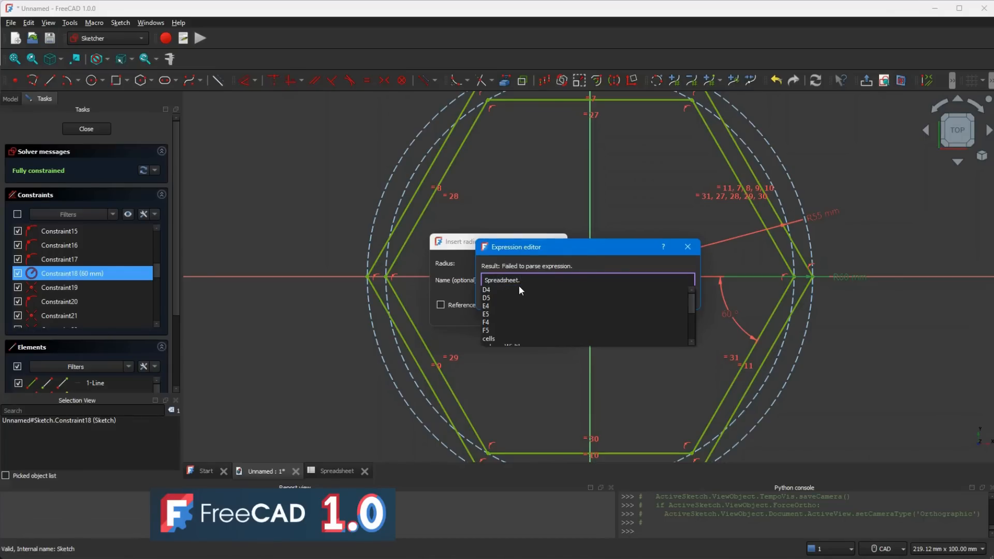
pyautogui.write('OR')
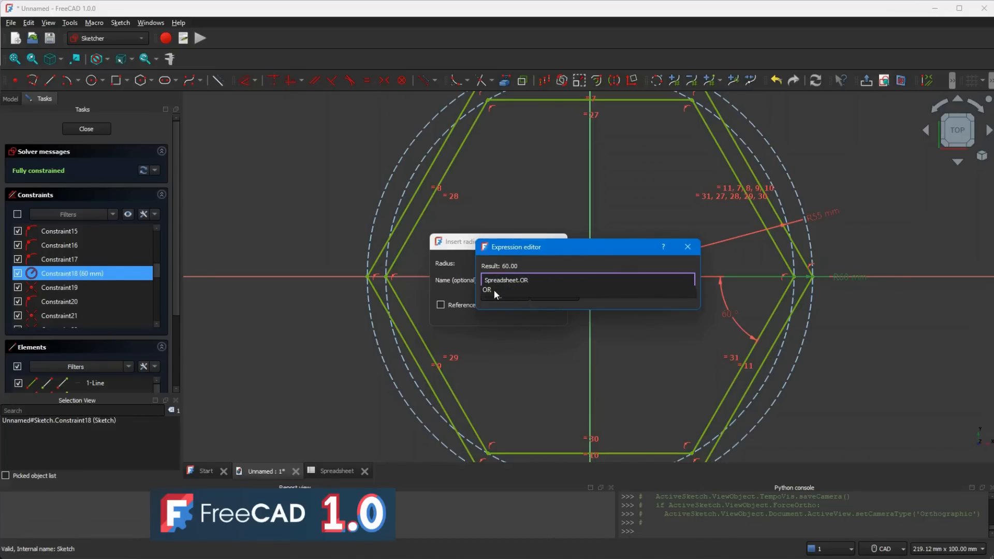
pyautogui.click(488, 291)
pyautogui.click(555, 298)
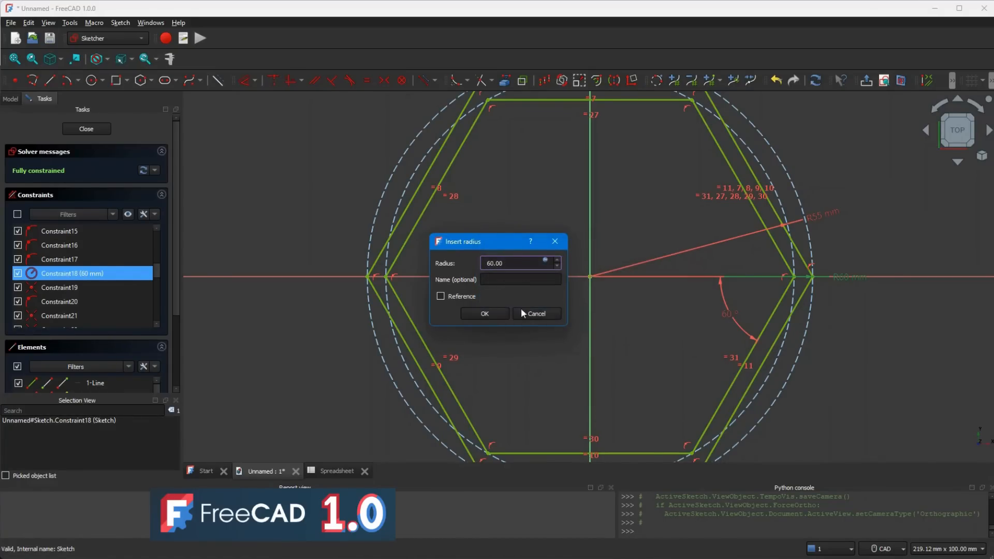
pyautogui.click(485, 314)
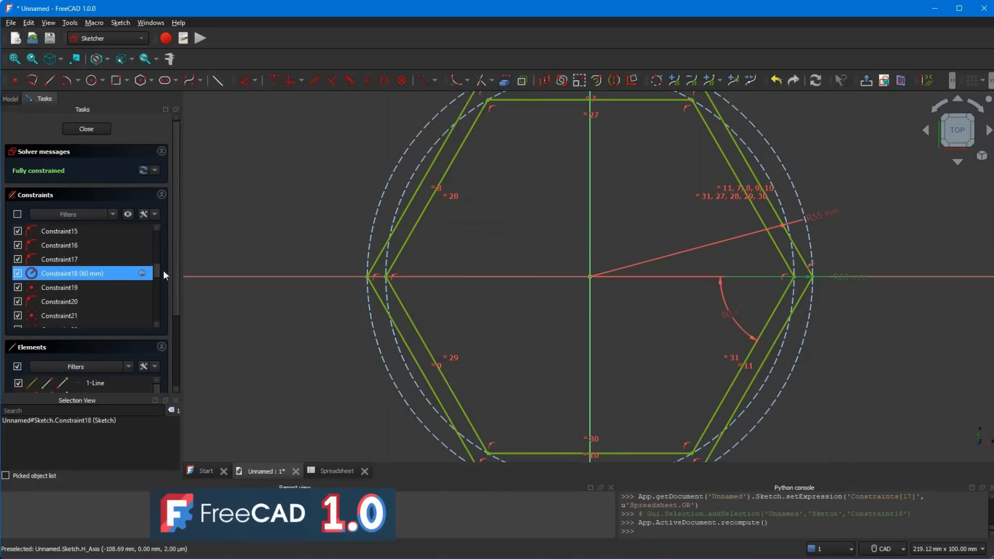
# Step: Link the inner hexagon's 55 mm radius constraint to the expression Spreadsheet.IR
pyautogui.scroll(-7, 155, 325)
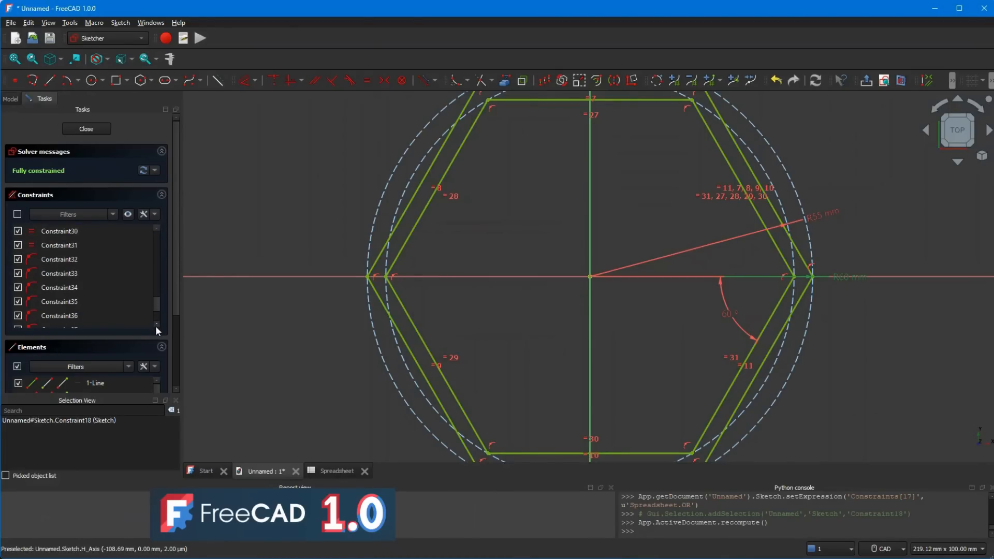
pyautogui.click(102, 317)
pyautogui.rightClick(102, 318)
pyautogui.click(116, 320)
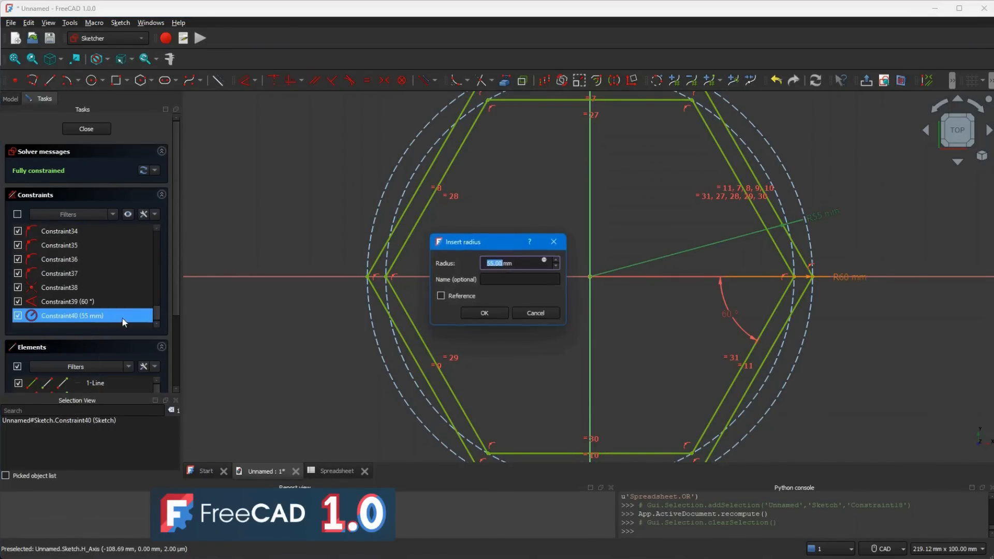
pyautogui.click(545, 260)
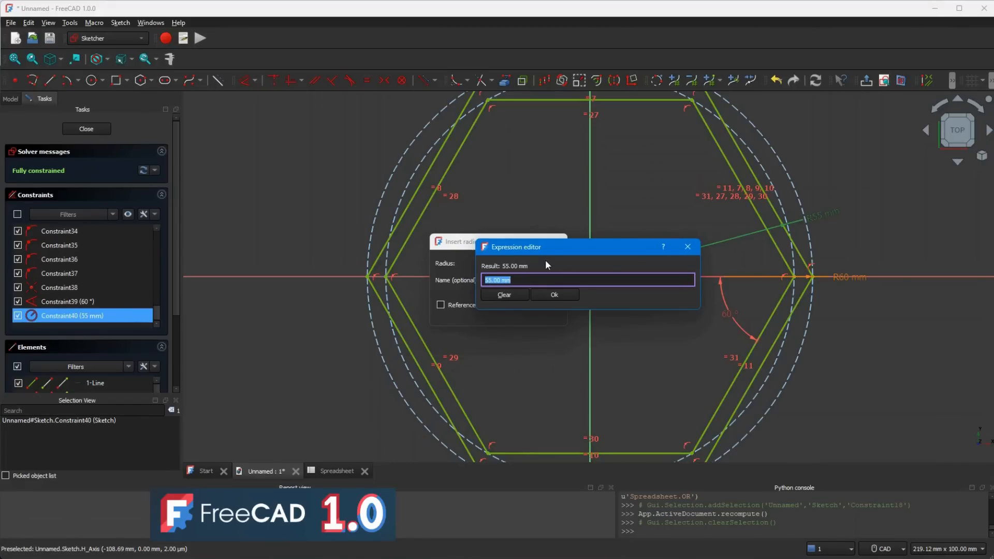
pyautogui.write('SPRE')
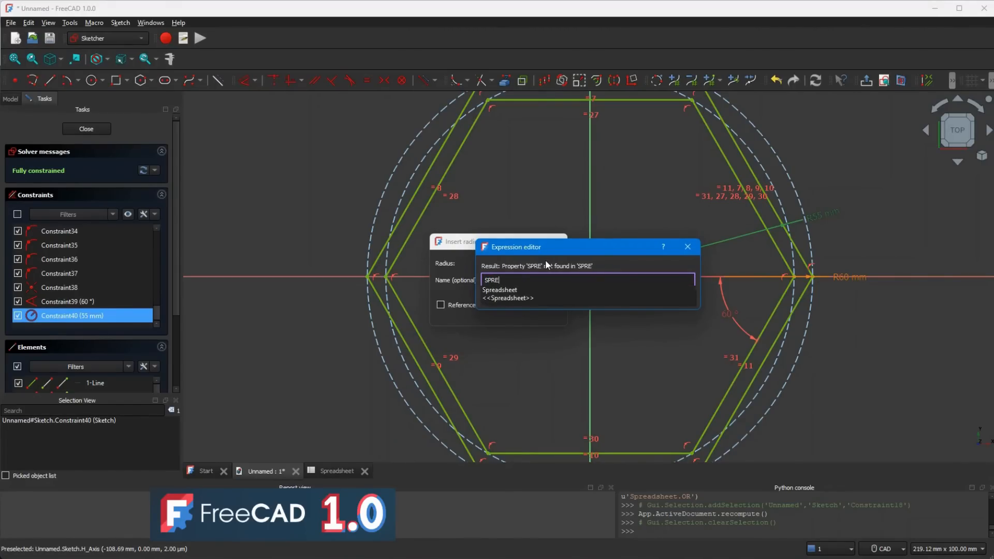
pyautogui.click(511, 290)
pyautogui.write('IR')
pyautogui.click(492, 289)
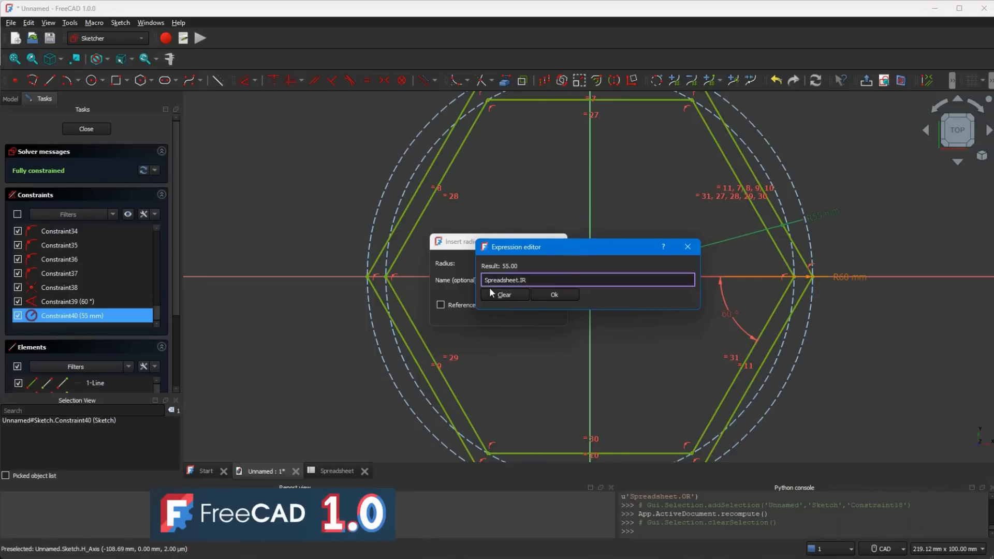
pyautogui.click(564, 291)
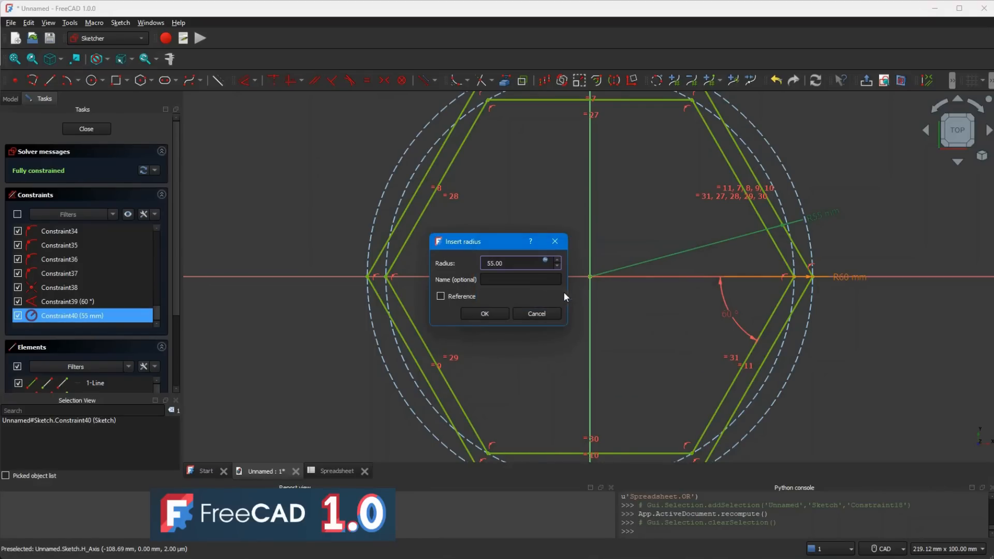
pyautogui.click(485, 314)
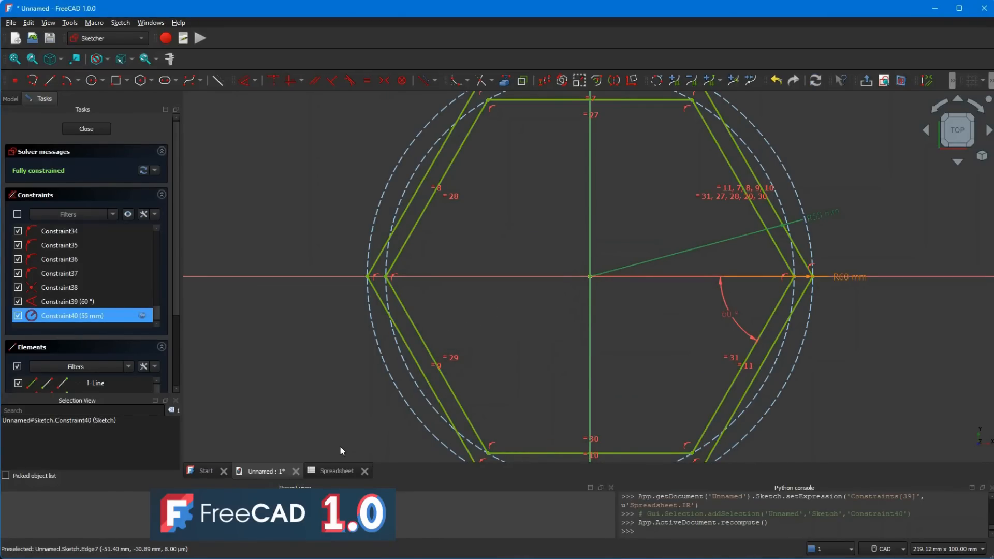
# Step: Close the hexagon sketch and show the model from the top view
pyautogui.click(87, 129)
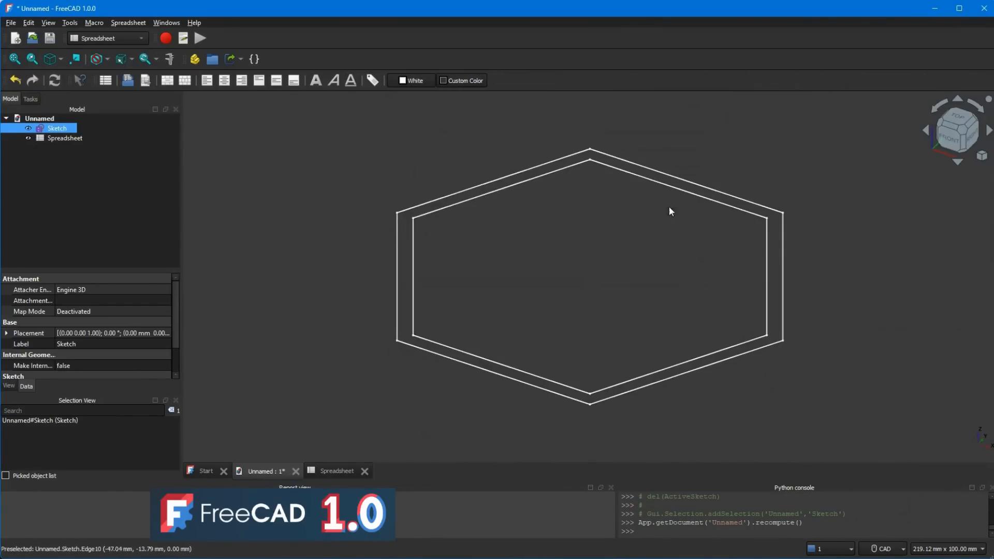
pyautogui.click(960, 119)
pyautogui.scroll(-2, 543, 260)
pyautogui.moveTo(585, 253); pyautogui.dragTo(447, 264, button='middle')
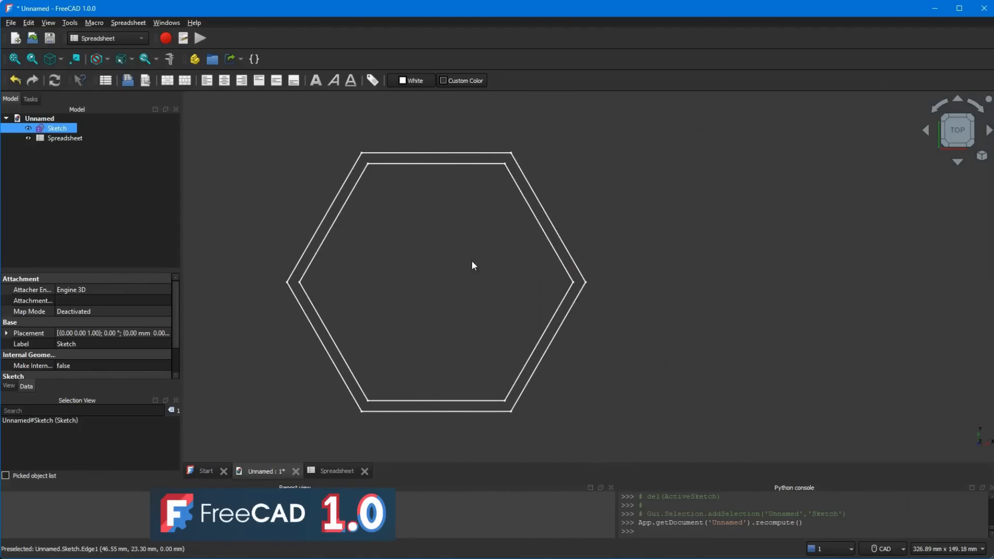
# Step: Set the outer radius in spreadsheet cell E4 to 120 and check the hexagons in the 3D model
pyautogui.click(332, 471)
pyautogui.doubleClick(460, 184)
pyautogui.write('120')
pyautogui.press('Return')
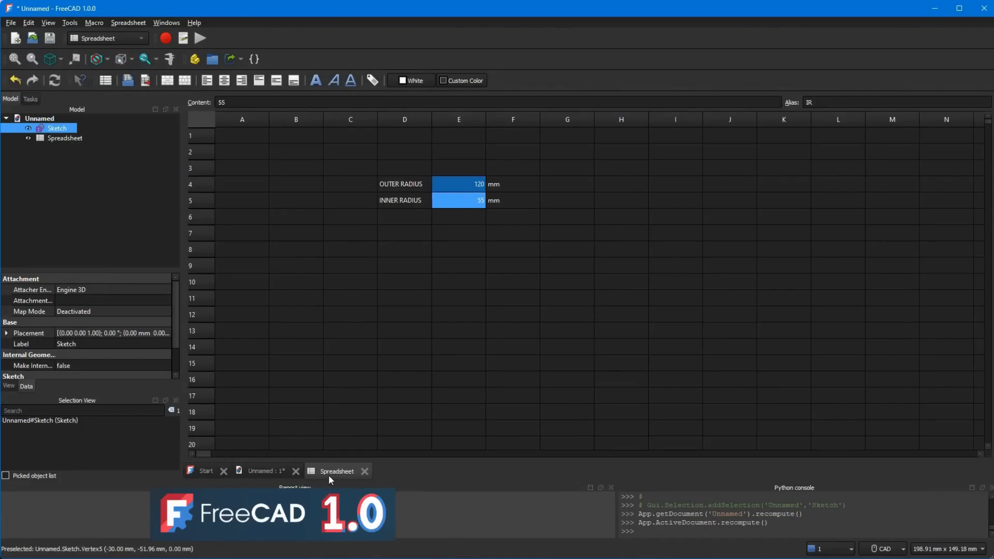
pyautogui.click(275, 472)
pyautogui.scroll(-5, 515, 274)
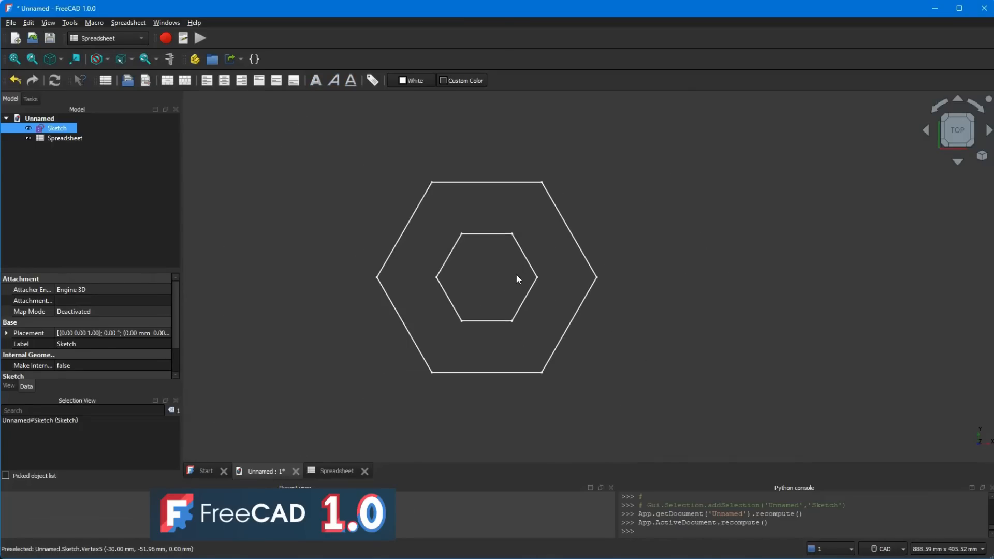
# Step: Set the inner radius in spreadsheet cell E5 to 30 and check the hexagons in the 3D model
pyautogui.click(334, 469)
pyautogui.click(466, 203)
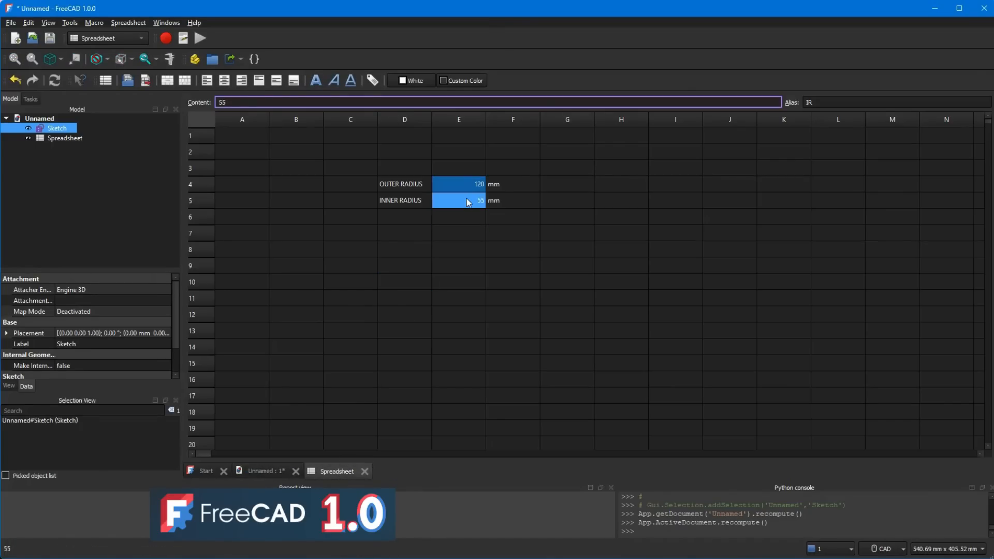
pyautogui.write('30')
pyautogui.press('Return')
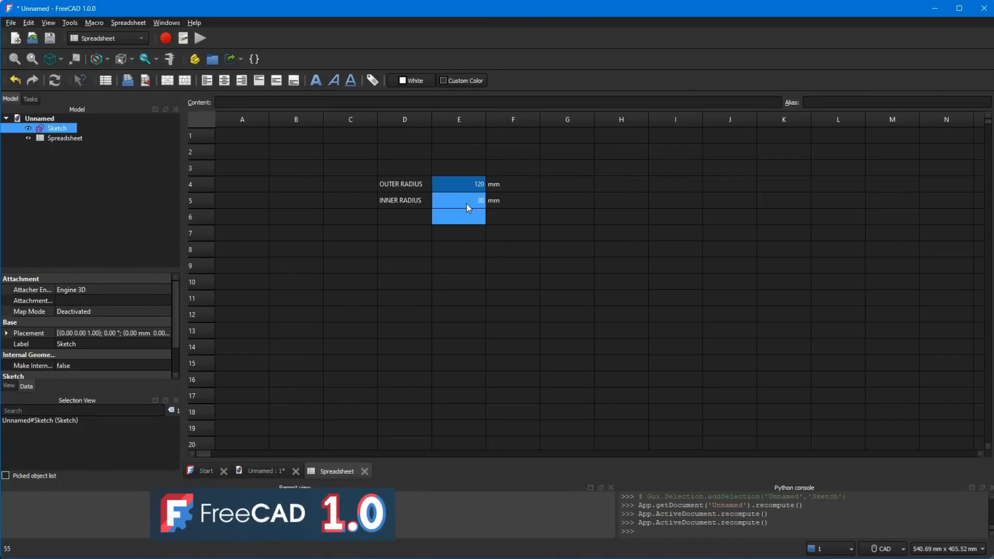
pyautogui.click(255, 471)
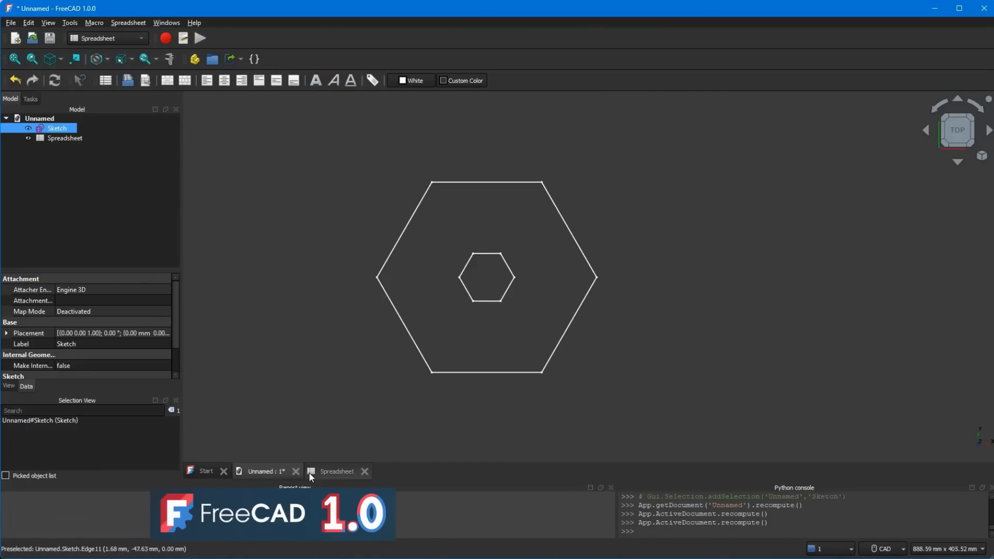
# Step: Return to the spreadsheet and set the outer radius in E4 to 60 and the inner radius in E5 to 55
pyautogui.click(327, 472)
pyautogui.click(460, 181)
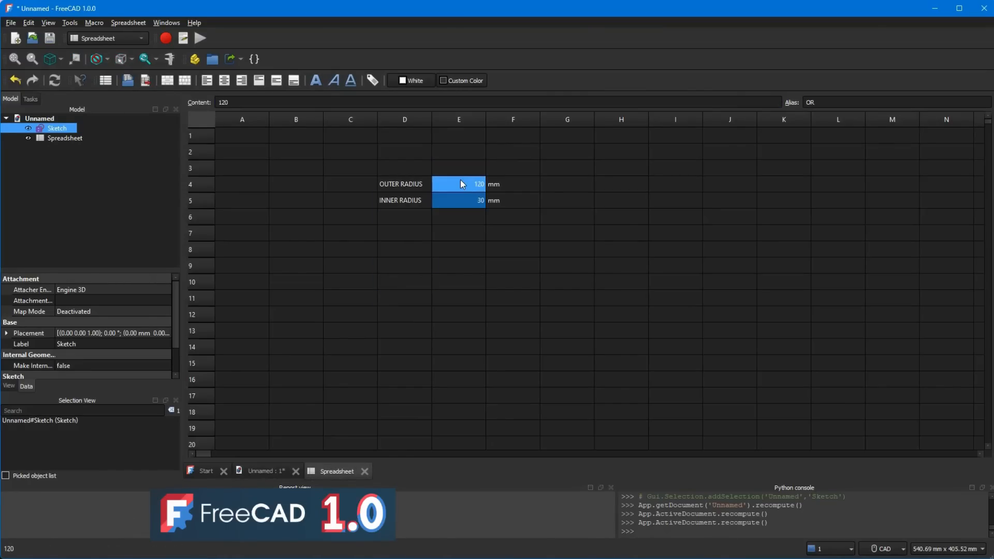
pyautogui.press('Return')
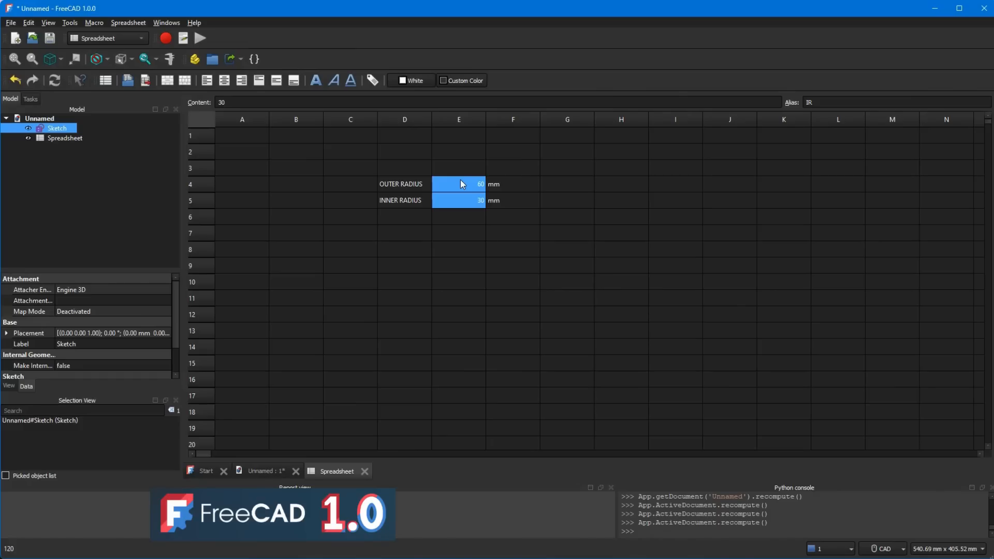
pyautogui.press('Return')
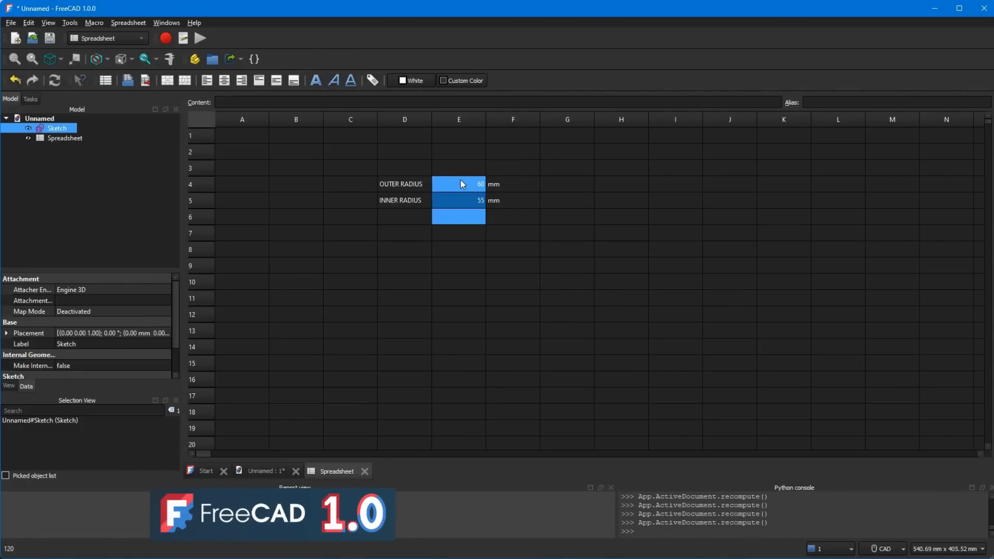
# Step: Label cell D6 OFFSET and enter the formula =(E4-E5)*3^0.5/2 in cell E6
pyautogui.click(417, 216)
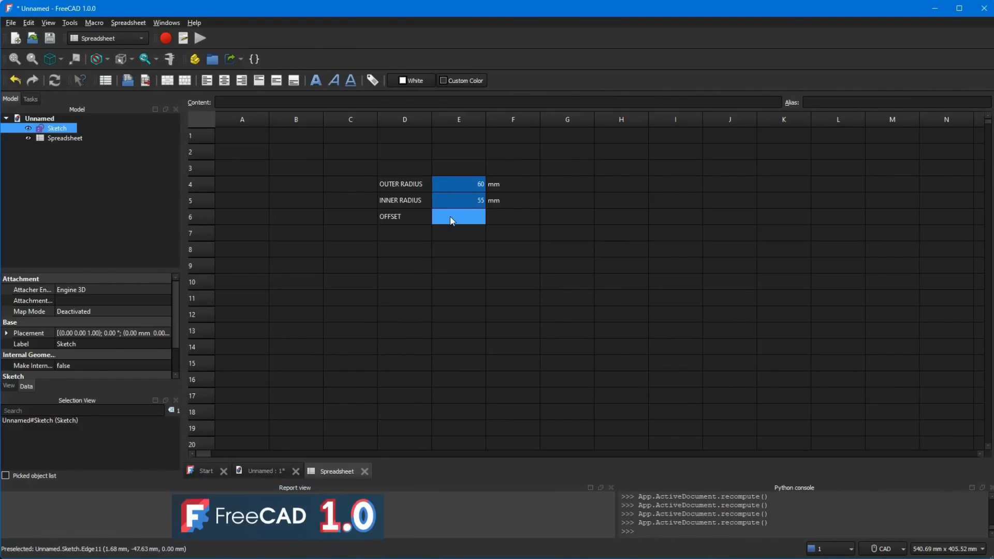
pyautogui.click(282, 102)
pyautogui.write('=(E')
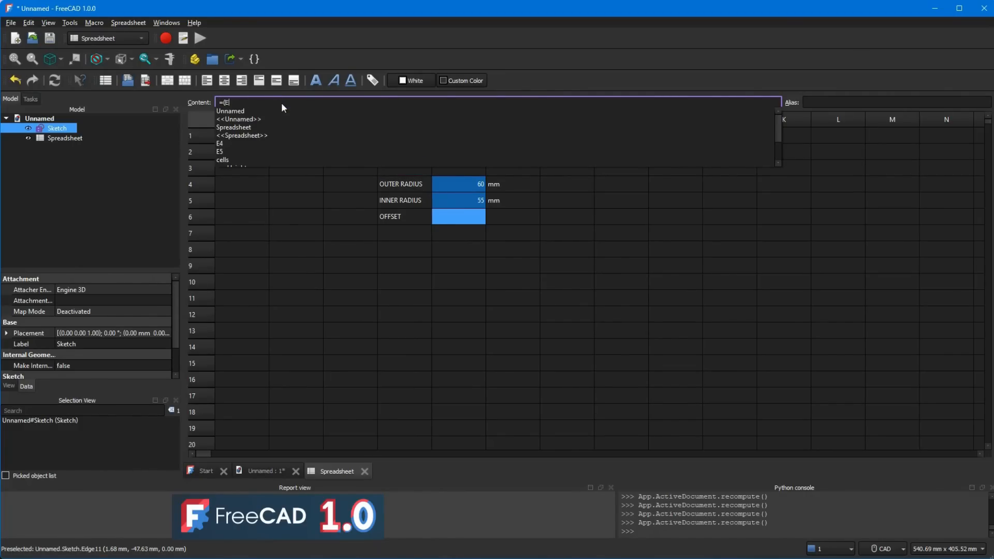
pyautogui.write('E-')
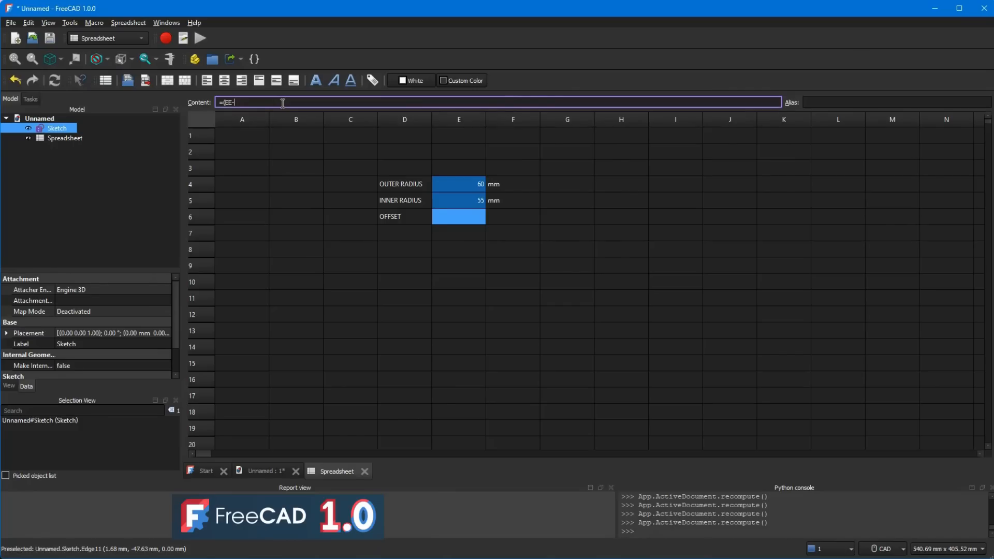
pyautogui.write('E5')
pyautogui.write('^0.5/2')
pyautogui.press('Return')
pyautogui.press('Return')
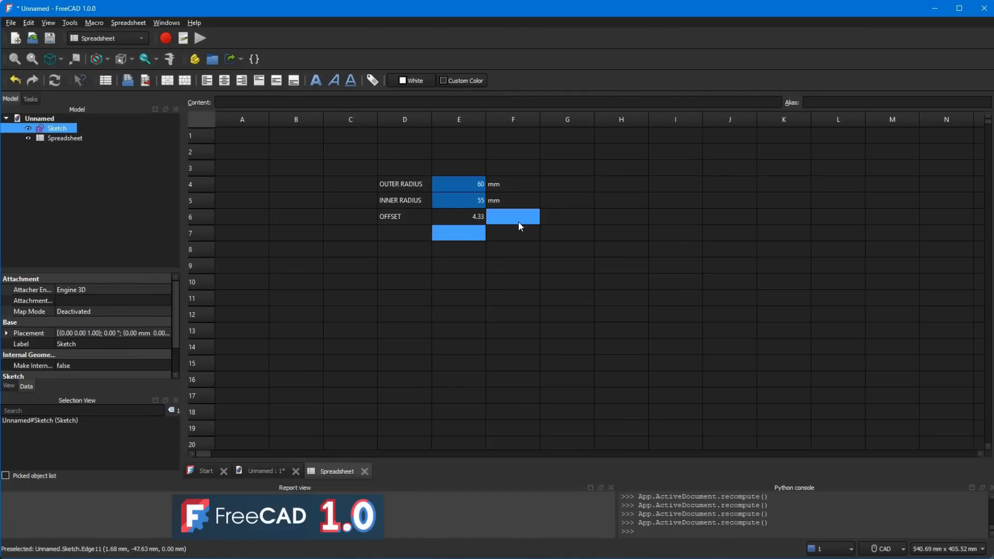
# Step: Enter the unit text mm in cell F6 and give cell E6 the alias OFFSET
pyautogui.click(519, 224)
pyautogui.write('mm')
pyautogui.click(476, 222)
pyautogui.click(827, 102)
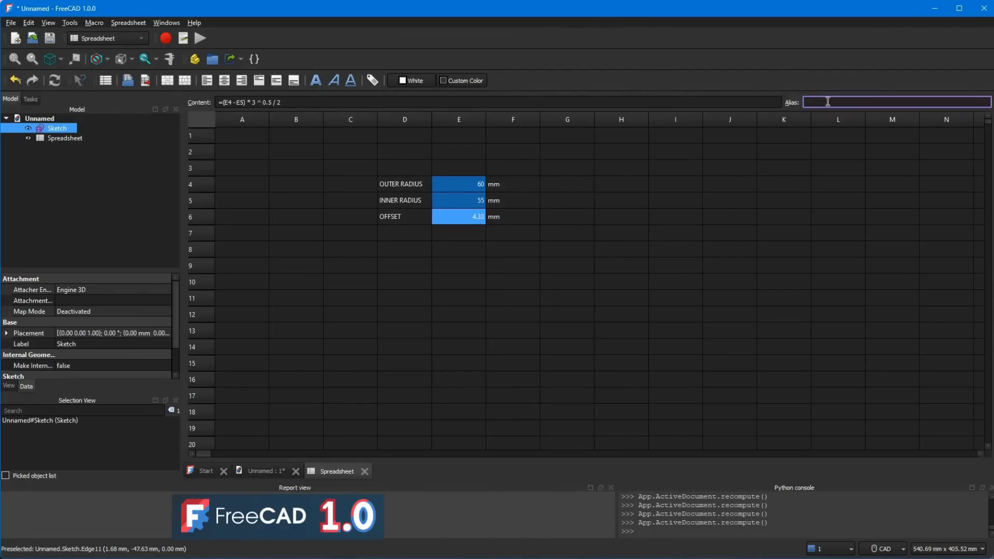
pyautogui.write('OFFSET')
pyautogui.press('Return')
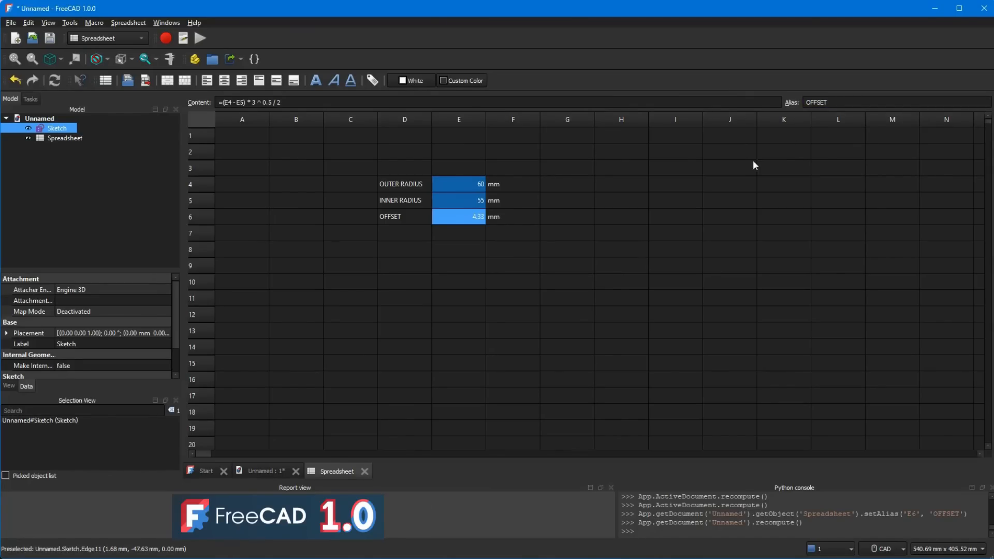
# Step: Label cell D7 DISTANCE and enter the formula =E4*3^0.5 in cell E7
pyautogui.click(422, 250)
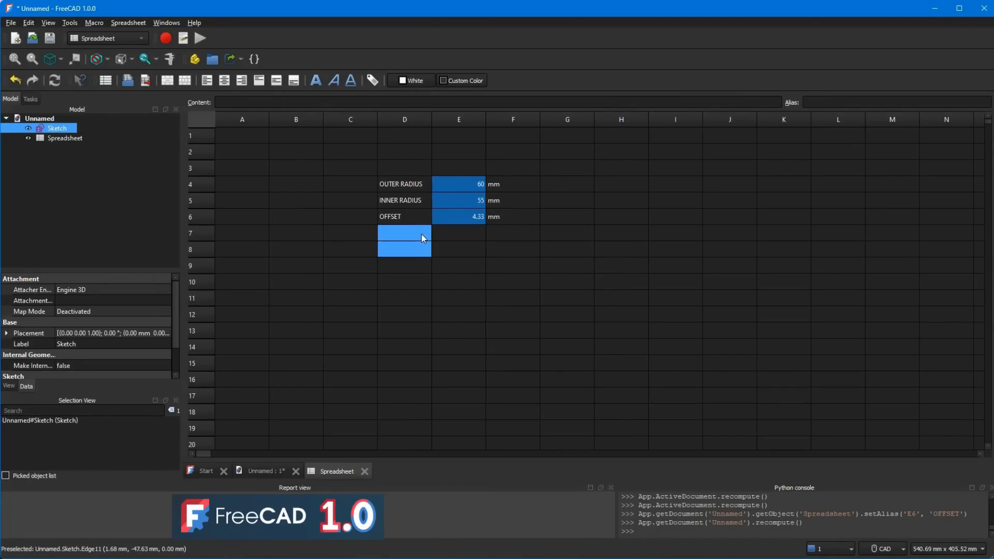
pyautogui.click(421, 234)
pyautogui.write('D')
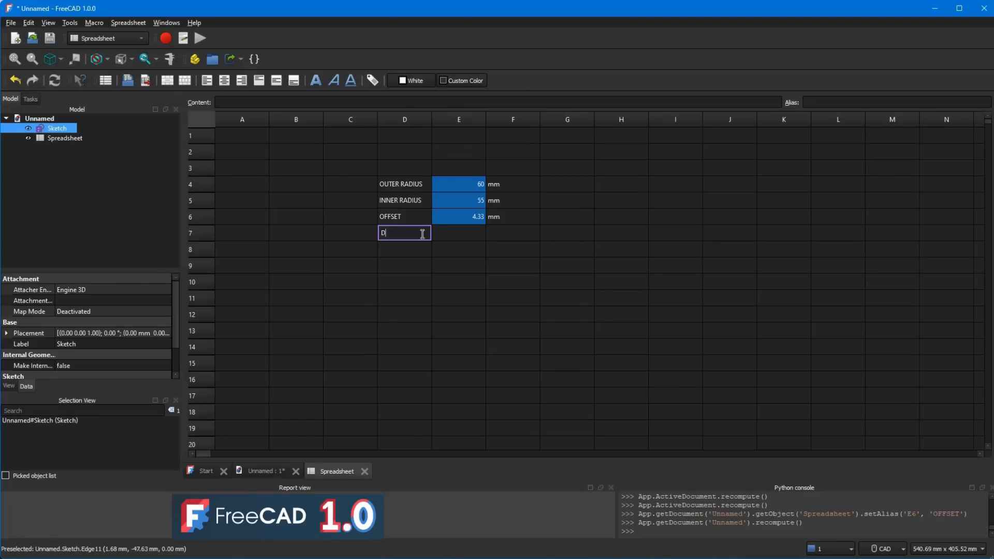
pyautogui.write('ISTANCE')
pyautogui.click(477, 229)
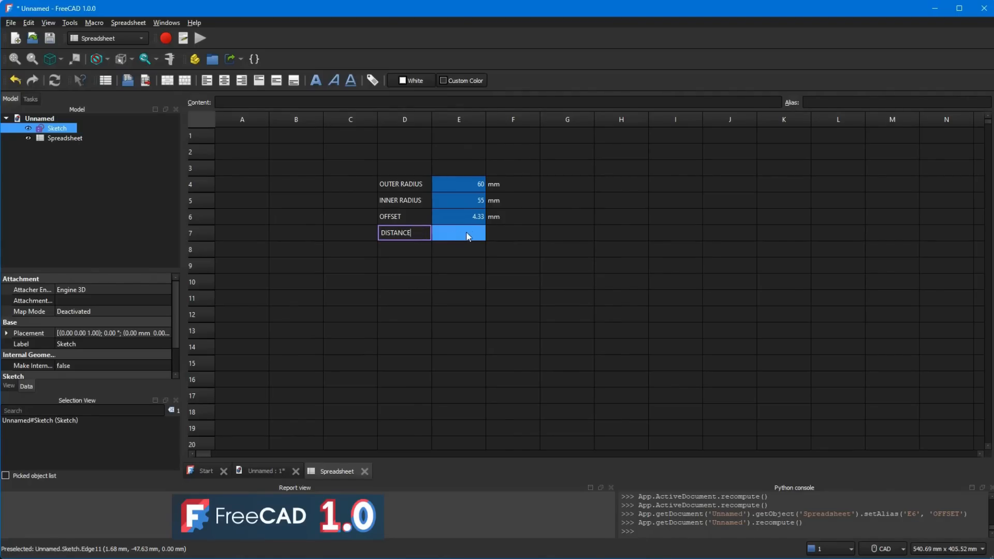
pyautogui.click(265, 102)
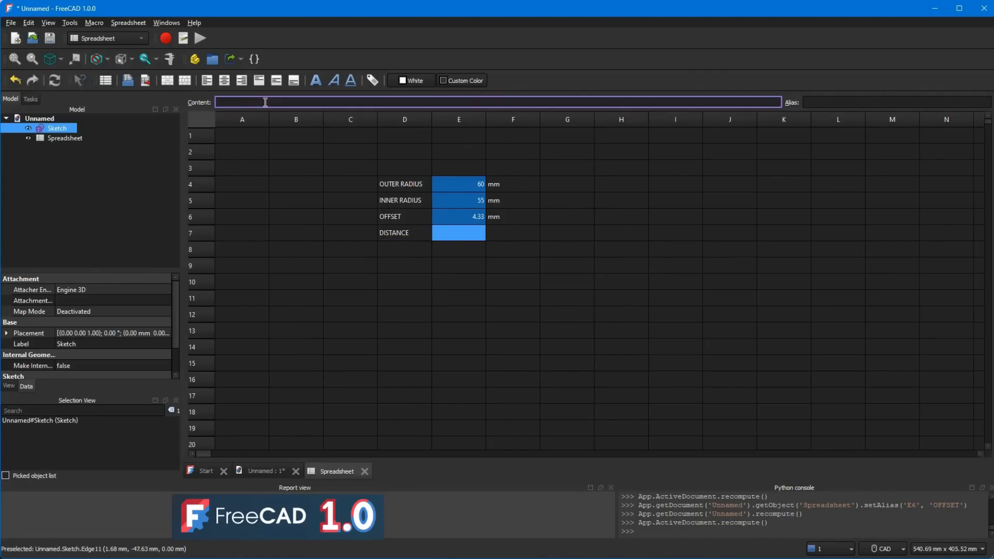
pyautogui.write('=E')
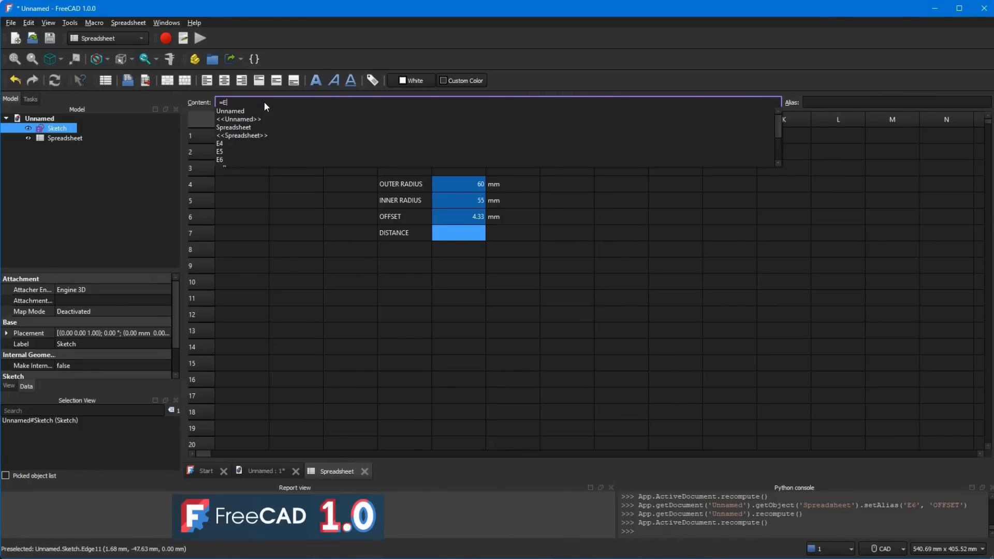
pyautogui.write('48')
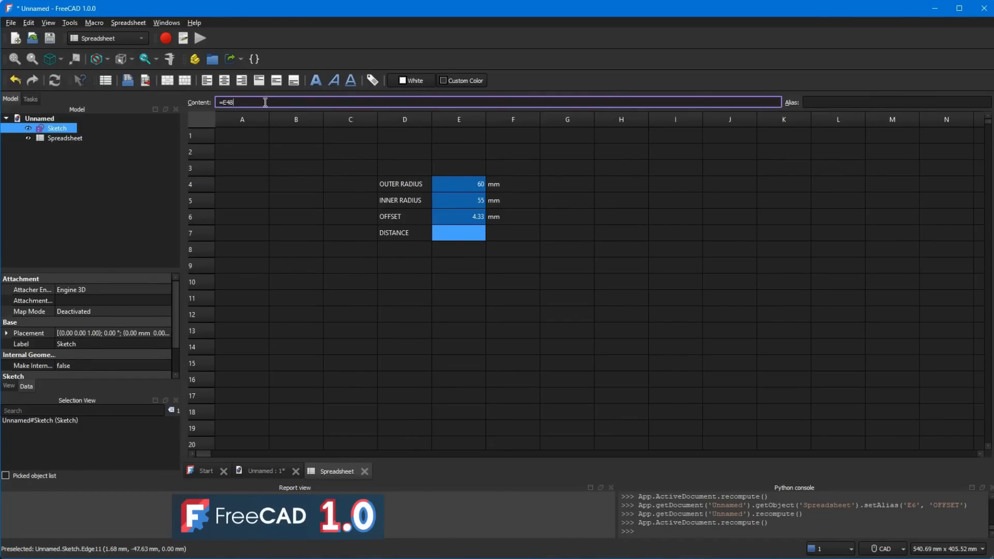
pyautogui.press('BackSpace')
pyautogui.write('* 3 ^ 0.5')
pyautogui.press('Return')
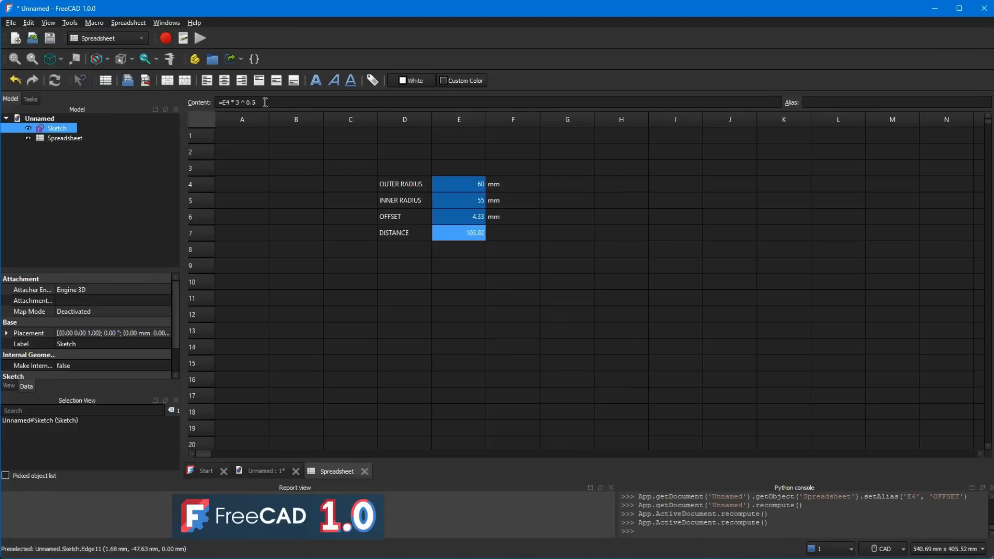
# Step: Enter the unit text mm in cell F7 and give cell E7 the alias DISTANCE
pyautogui.click(518, 242)
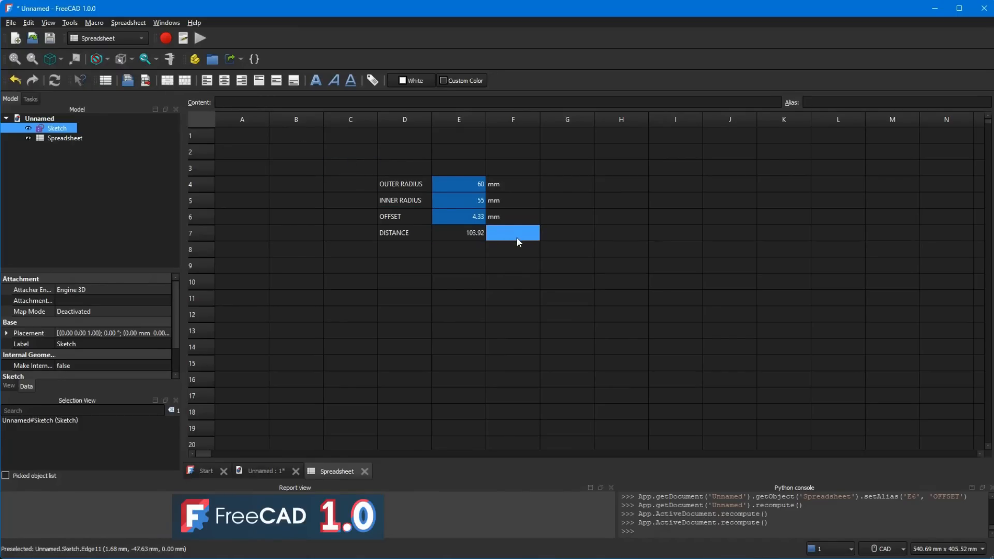
pyautogui.write('M')
pyautogui.press('BackSpace')
pyautogui.write('mm')
pyautogui.click(476, 235)
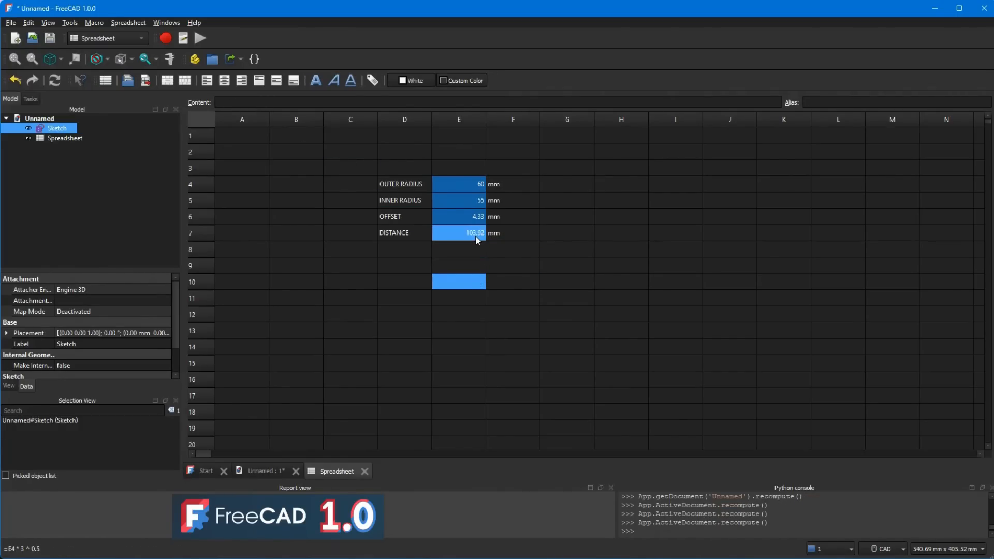
pyautogui.click(846, 102)
pyautogui.write('di')
pyautogui.press('BackSpace')
pyautogui.press('BackSpace')
pyautogui.write('D')
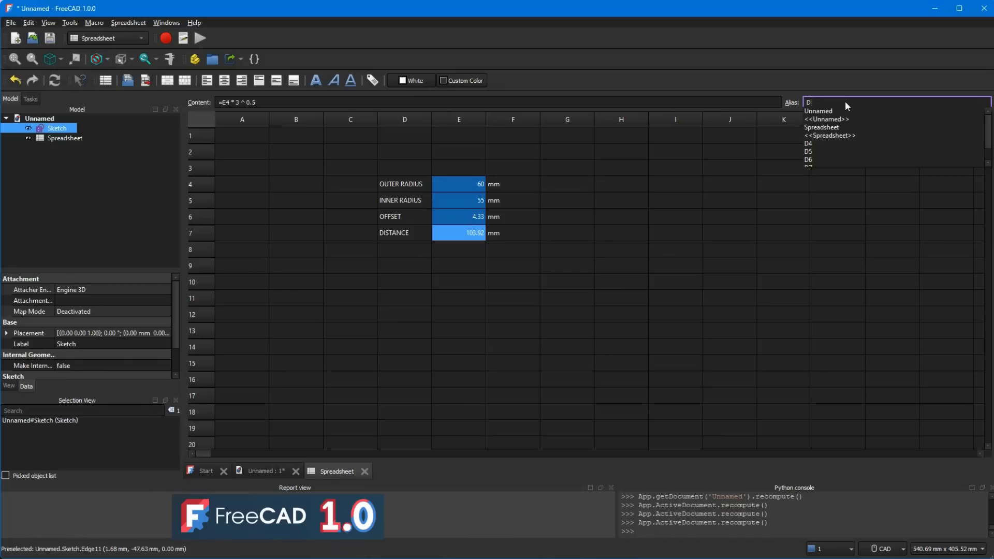
pyautogui.write('ISTANCE')
pyautogui.press('Return')
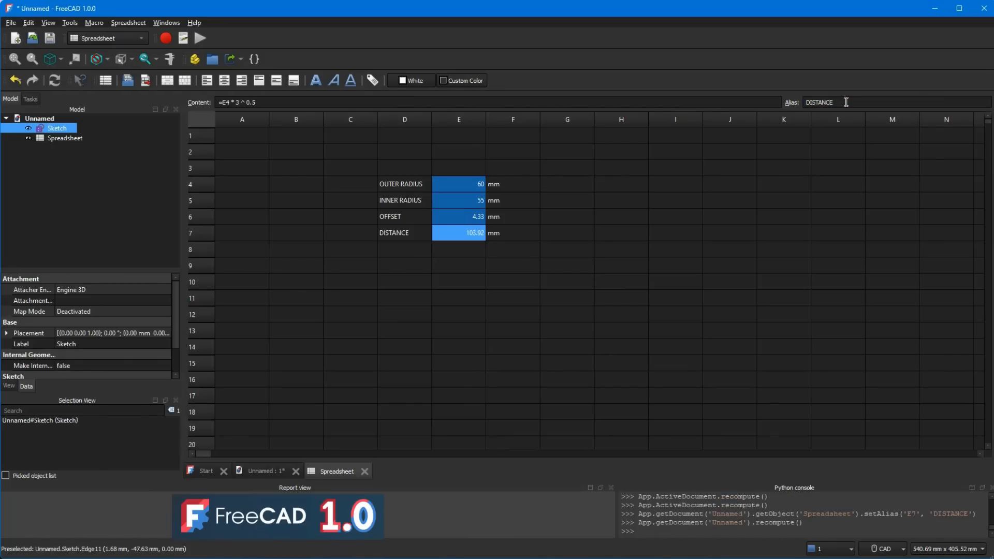
# Step: Return to the 3D model, switch to the Part Design workbench and create a new body in the document
pyautogui.click(455, 252)
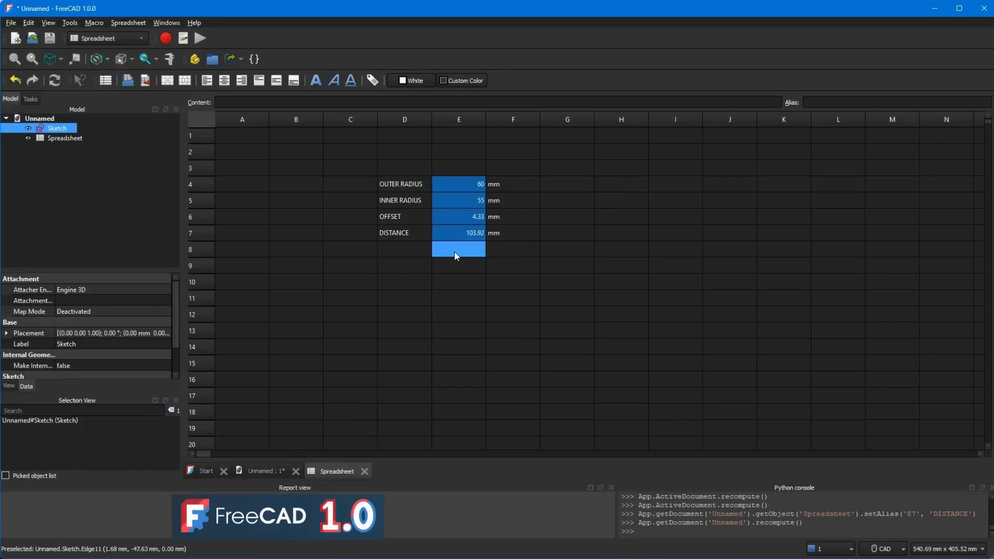
pyautogui.click(259, 467)
pyautogui.moveTo(561, 288); pyautogui.dragTo(450, 275, button='middle')
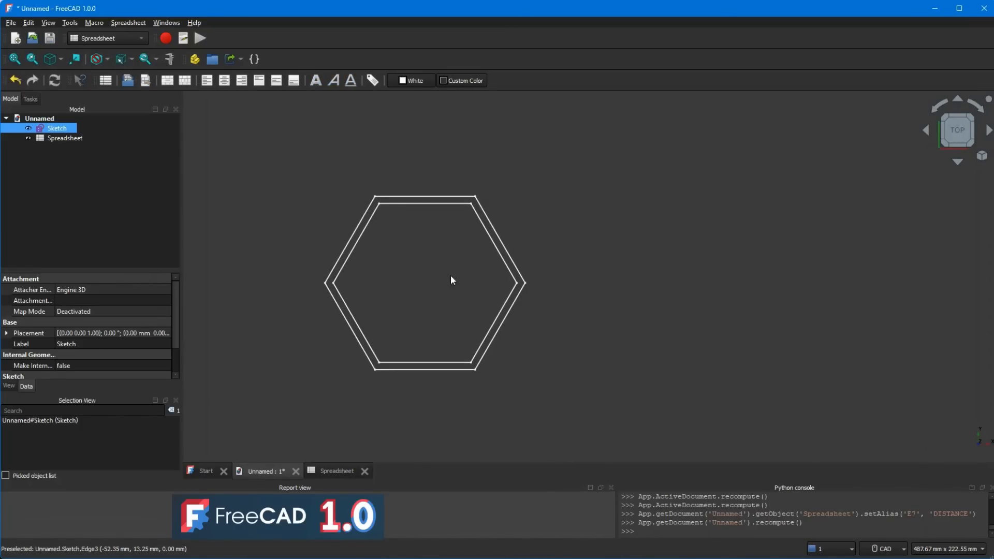
pyautogui.click(54, 121)
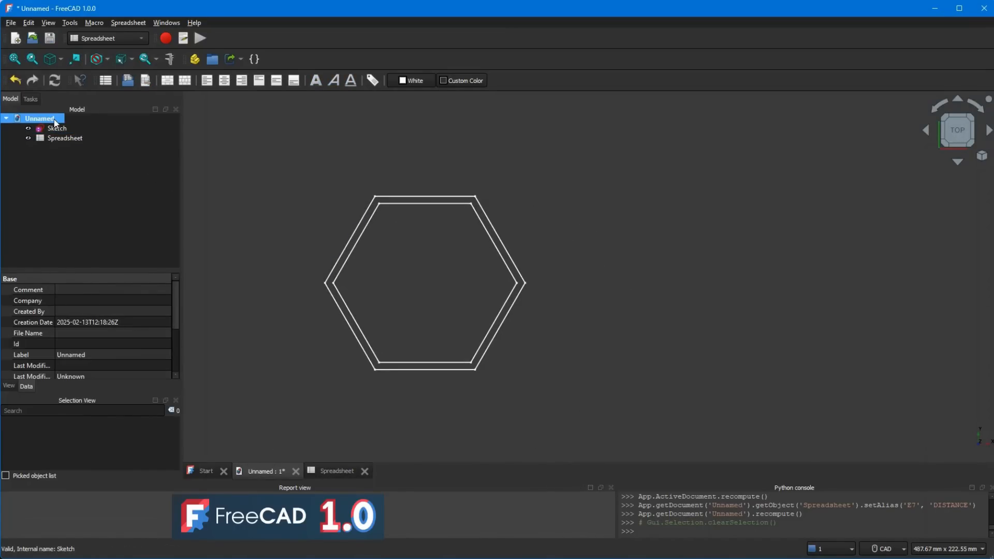
pyautogui.click(132, 39)
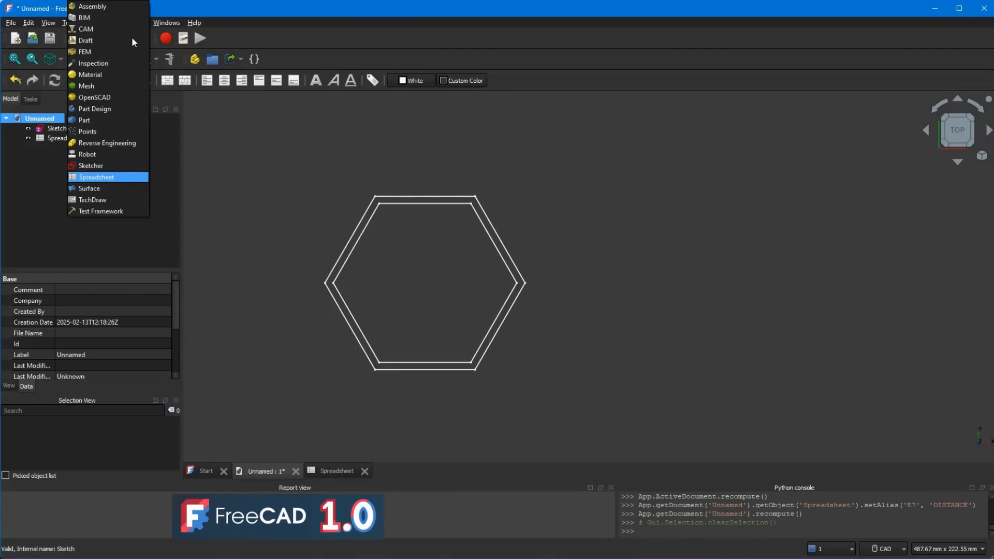
pyautogui.click(114, 108)
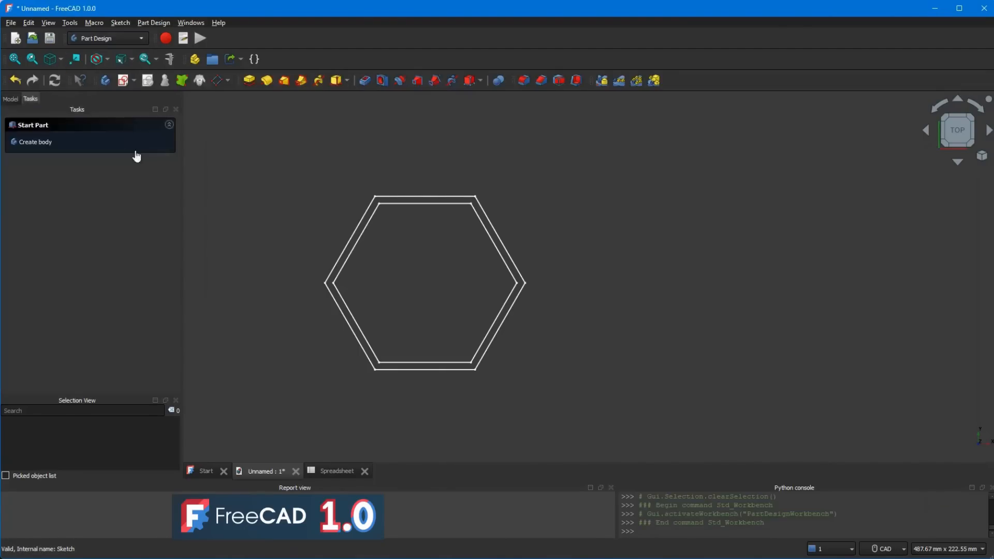
pyautogui.click(32, 141)
# Step: Move the hexagon sketch into the new body in the model tree
pyautogui.click(13, 101)
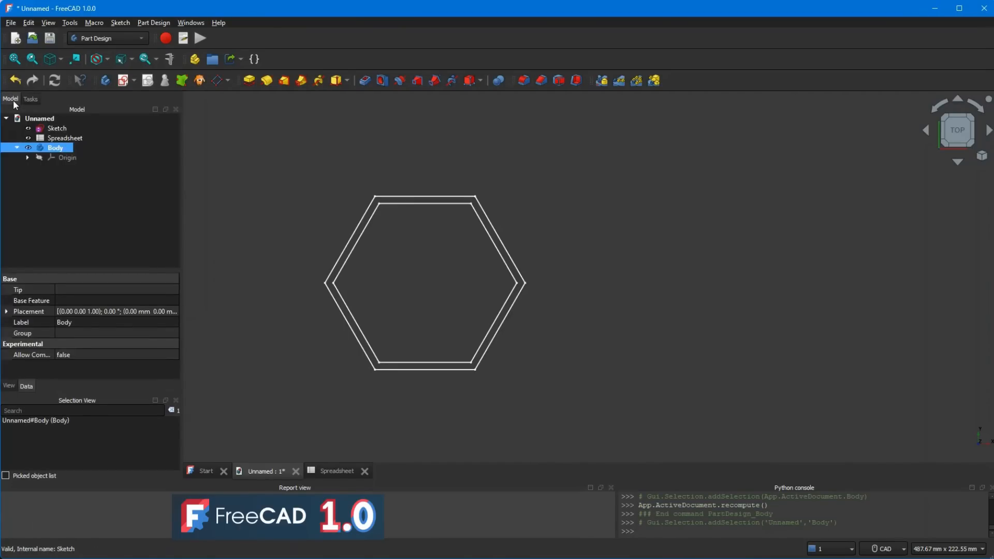
pyautogui.click(59, 129)
pyautogui.moveTo(58, 130); pyautogui.dragTo(60, 150)
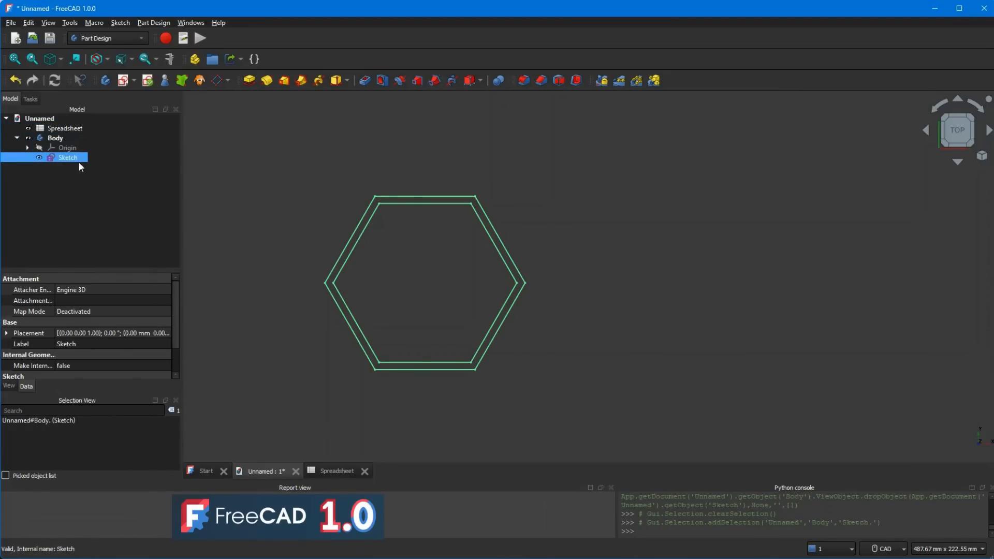
# Step: Pad the hexagon sketch to a length of 40 mm along the sketch normal
pyautogui.click(58, 139)
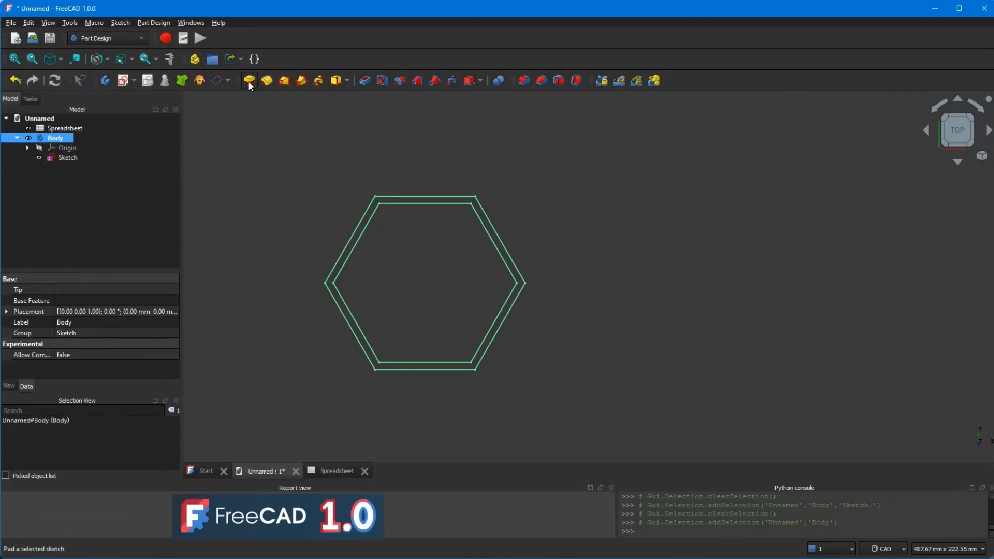
pyautogui.click(72, 158)
pyautogui.click(249, 81)
pyautogui.moveTo(444, 280); pyautogui.dragTo(421, 214, button='middle')
pyautogui.moveTo(108, 189); pyautogui.dragTo(95, 189)
pyautogui.write('40')
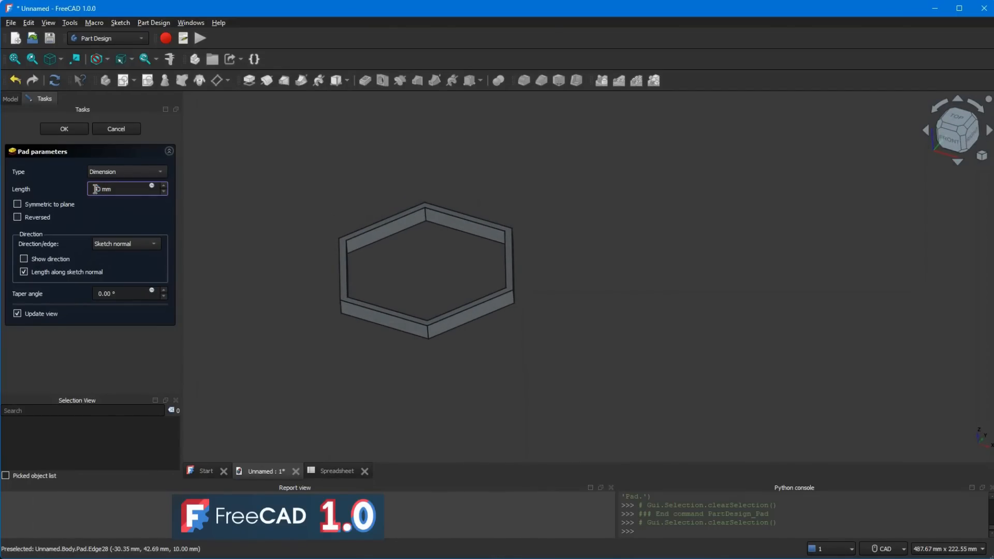
pyautogui.click(63, 129)
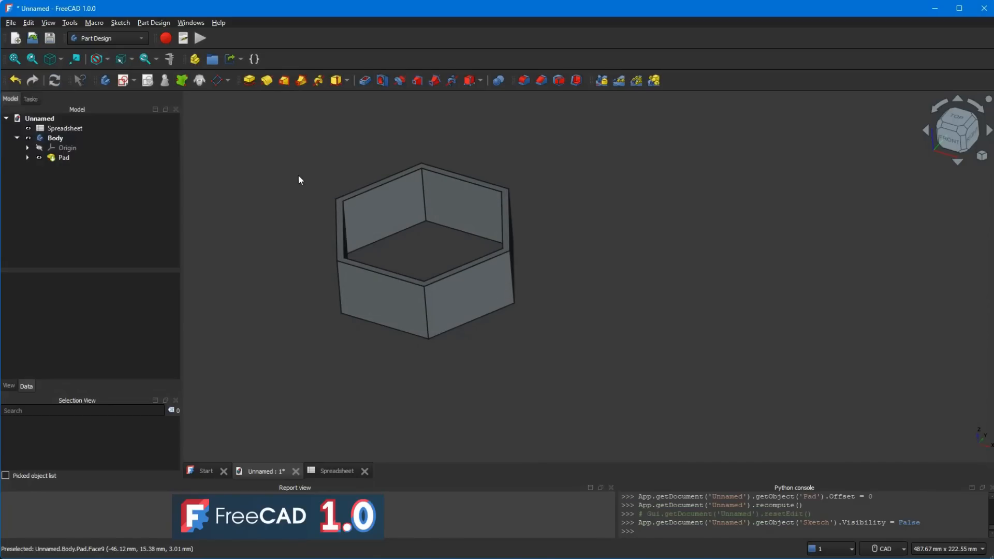
# Step: Switch to the Draft workbench and create an orthogonal array of the pad with 2 × 2 × 1 elements and default intervals
pyautogui.click(957, 122)
pyautogui.moveTo(464, 335); pyautogui.dragTo(467, 275, button='middle')
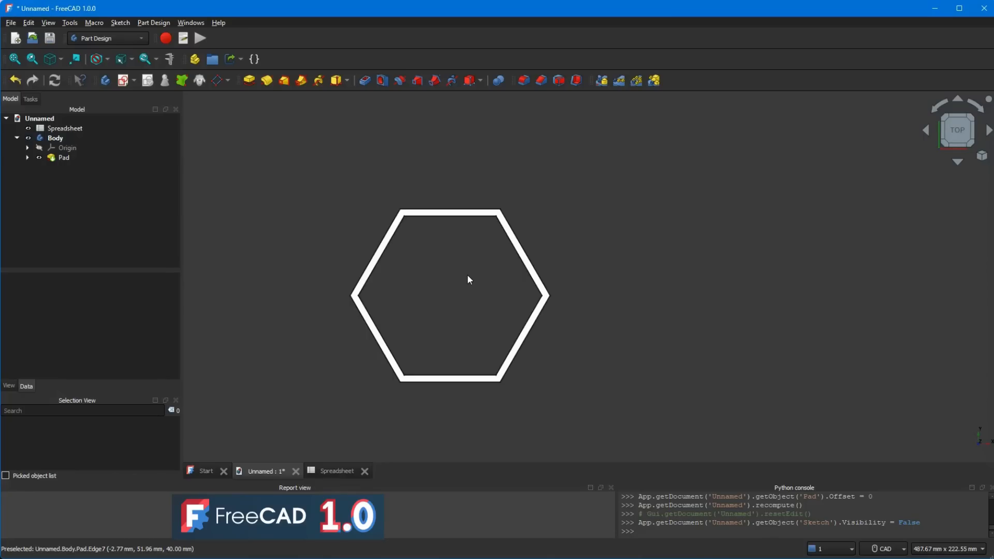
pyautogui.click(106, 38)
pyautogui.click(97, 41)
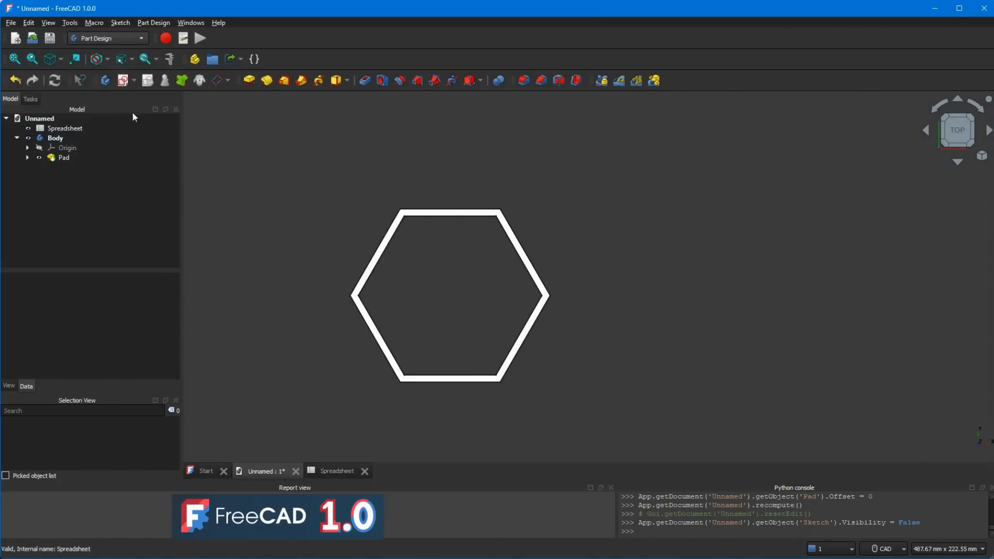
pyautogui.moveTo(291, 244); pyautogui.dragTo(278, 222, button='middle')
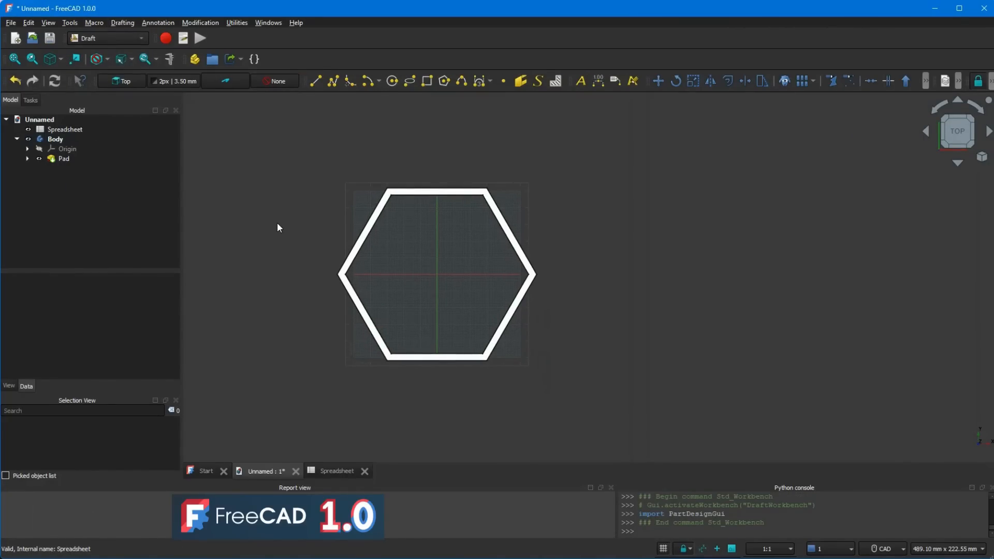
pyautogui.click(64, 158)
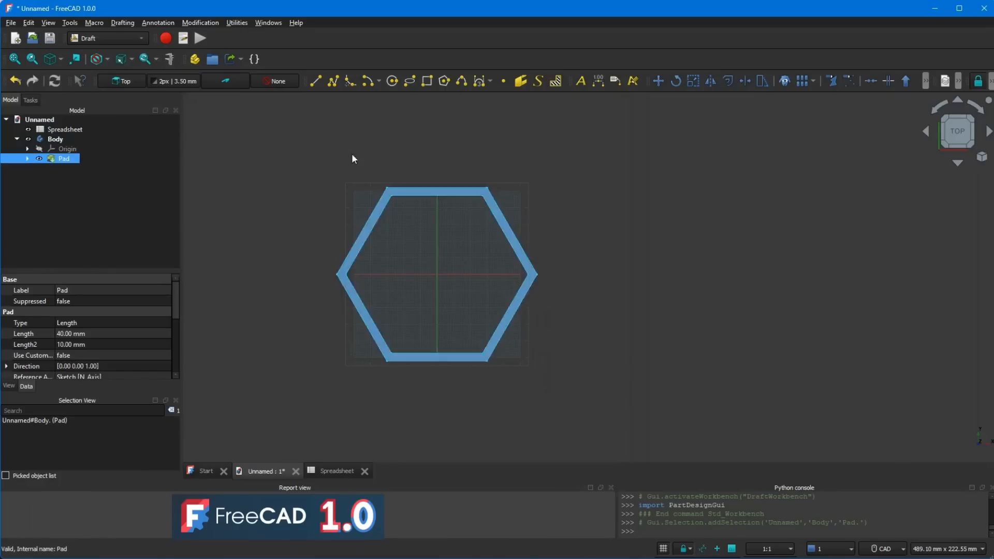
pyautogui.click(810, 83)
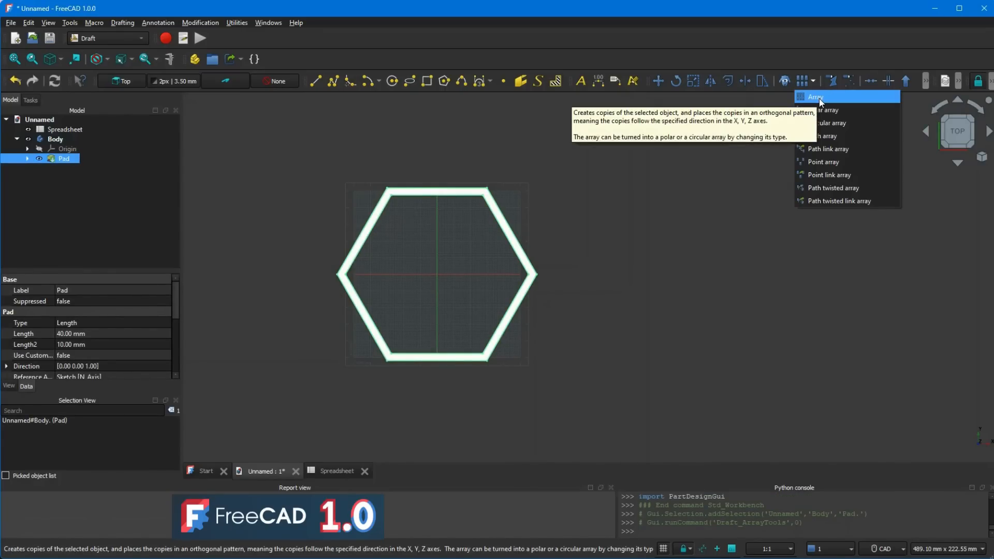
pyautogui.click(816, 99)
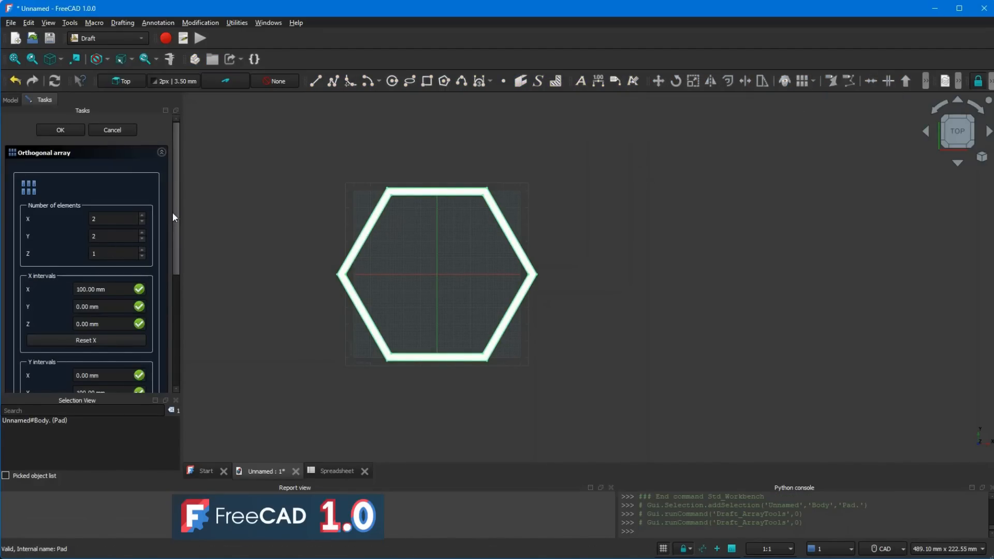
pyautogui.click(72, 132)
# Step: Expand the array's Interval Y components and set its number of elements in X to 1
pyautogui.scroll(-4, 264, 212)
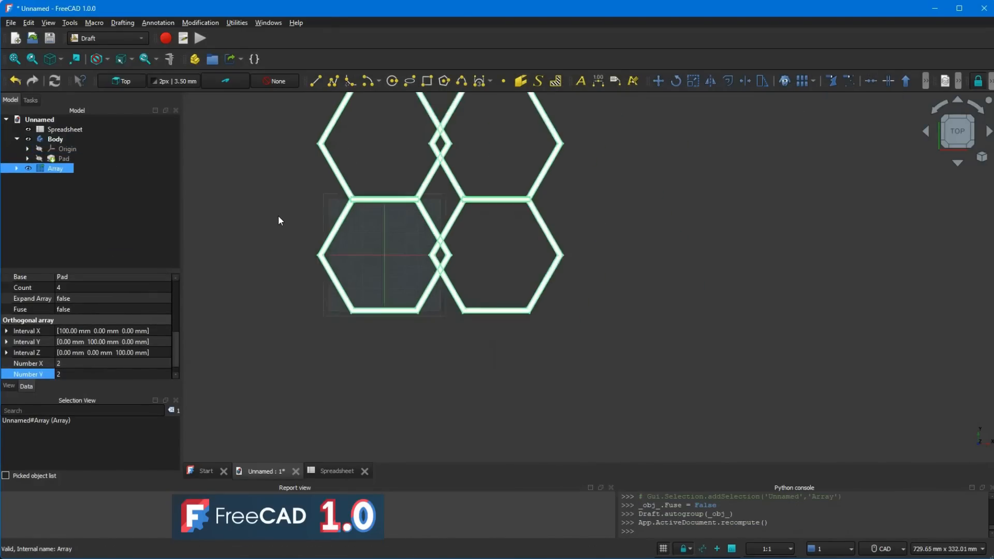
pyautogui.moveTo(266, 246); pyautogui.dragTo(293, 300, button='middle')
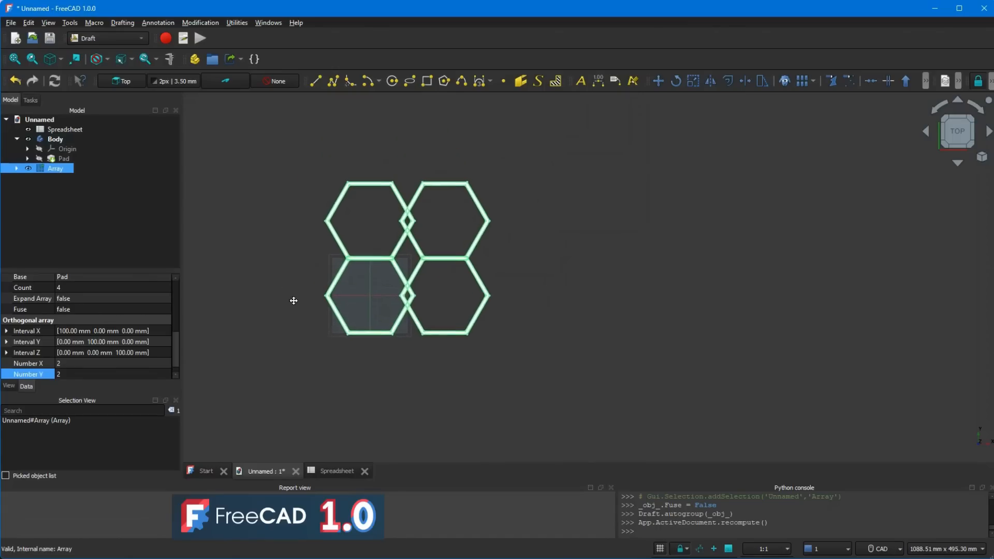
pyautogui.click(287, 274)
pyautogui.click(61, 171)
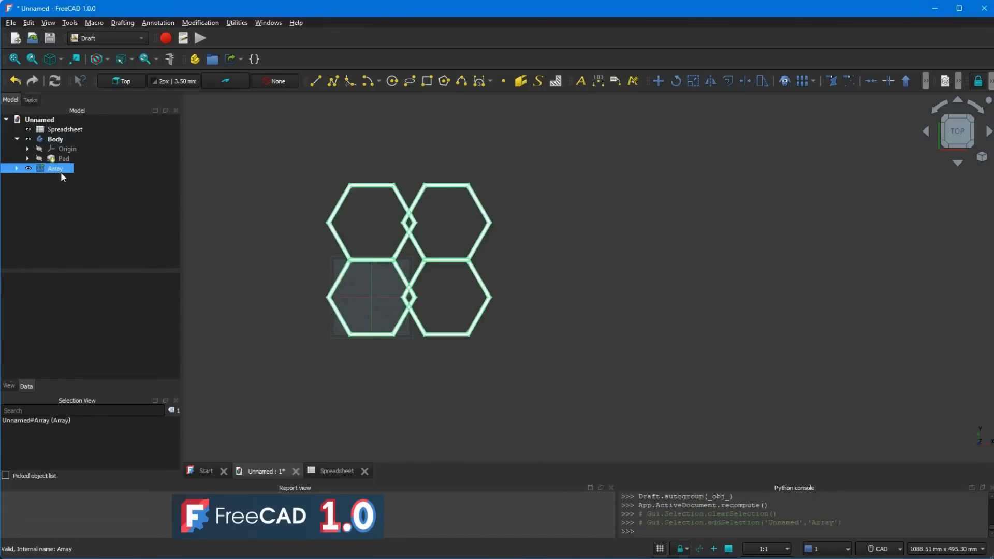
pyautogui.moveTo(93, 270); pyautogui.dragTo(98, 203)
pyautogui.moveTo(182, 216); pyautogui.dragTo(251, 214)
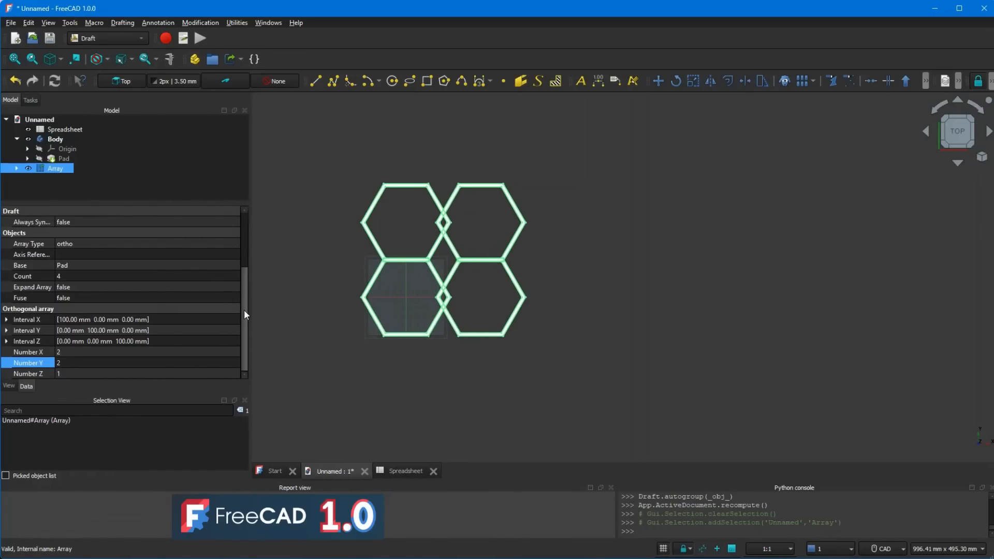
pyautogui.click(7, 330)
pyautogui.moveTo(111, 205); pyautogui.dragTo(118, 157)
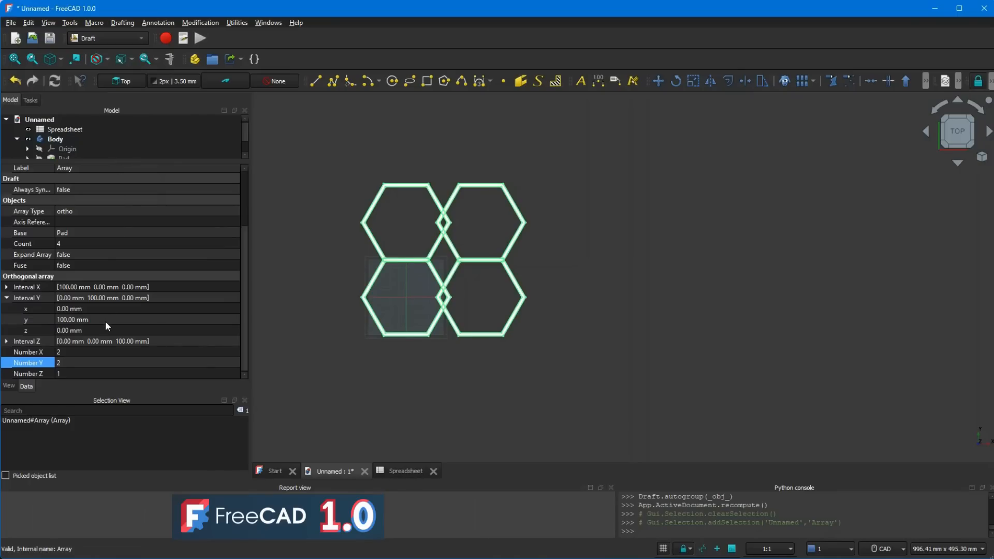
pyautogui.click(73, 353)
pyautogui.write('1')
# Step: Open an expression for the y component of the array's Interval Y and reference Spreadsheet.DISTANCE
pyautogui.click(98, 321)
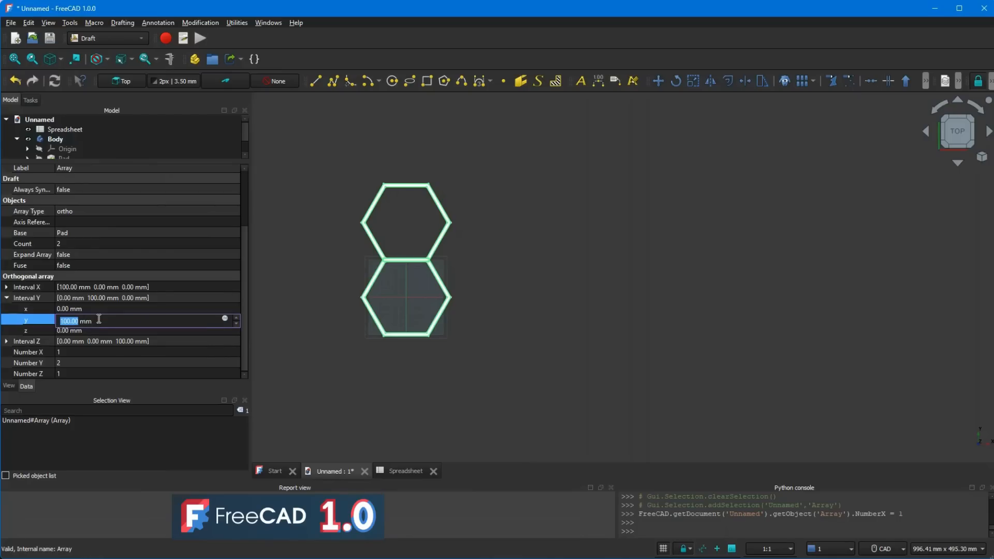
pyautogui.click(224, 318)
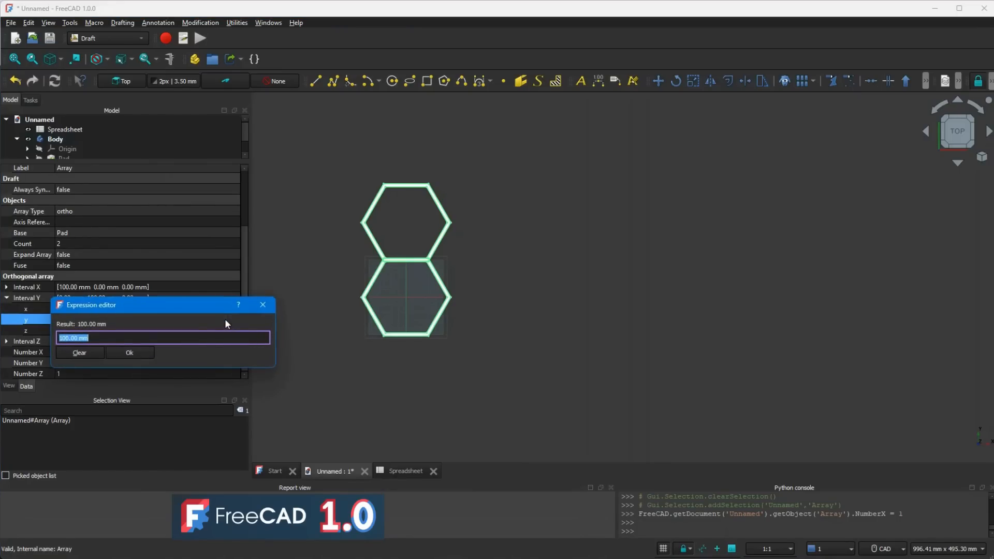
pyautogui.click(137, 337)
pyautogui.moveTo(86, 338); pyautogui.dragTo(61, 339)
pyautogui.write('Sp')
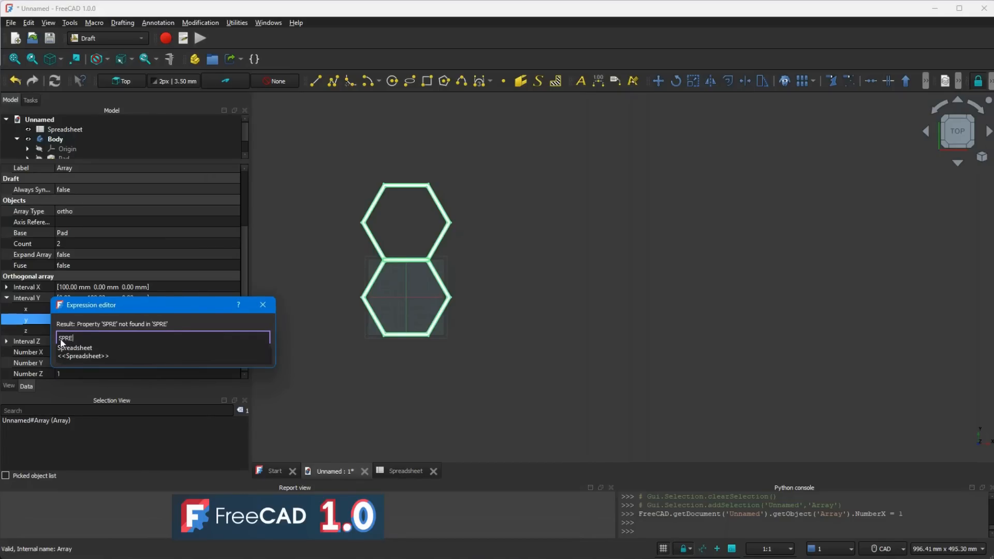
pyautogui.click(73, 345)
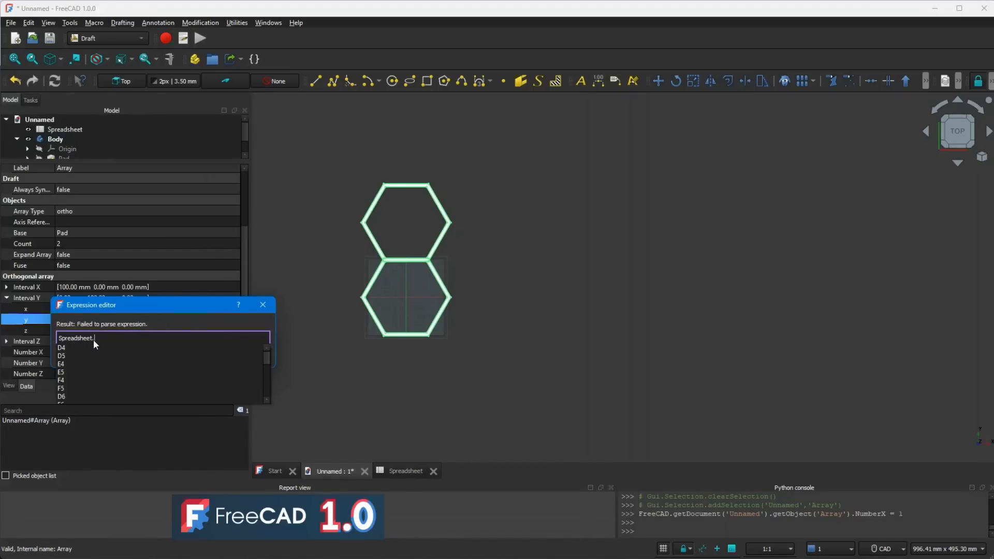
pyautogui.write('D')
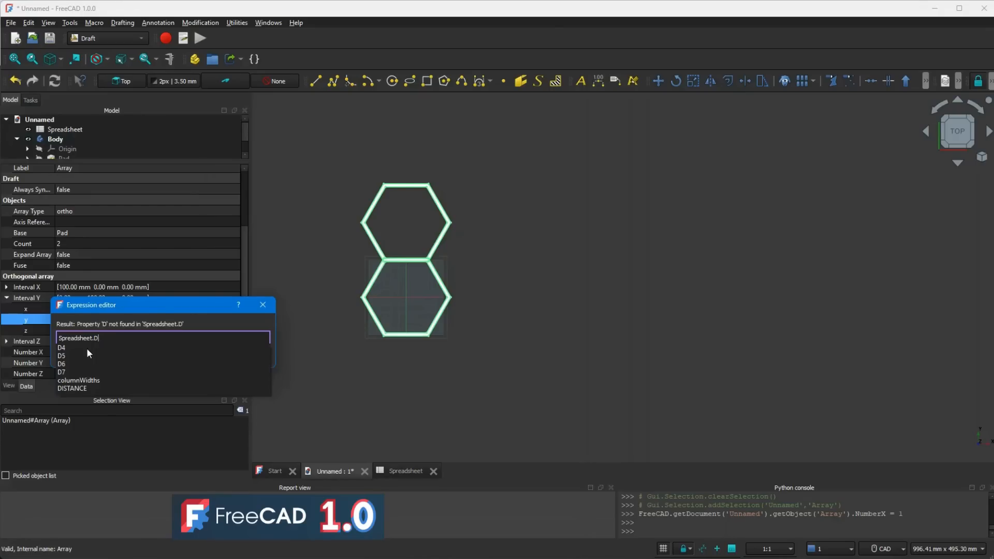
pyautogui.click(77, 386)
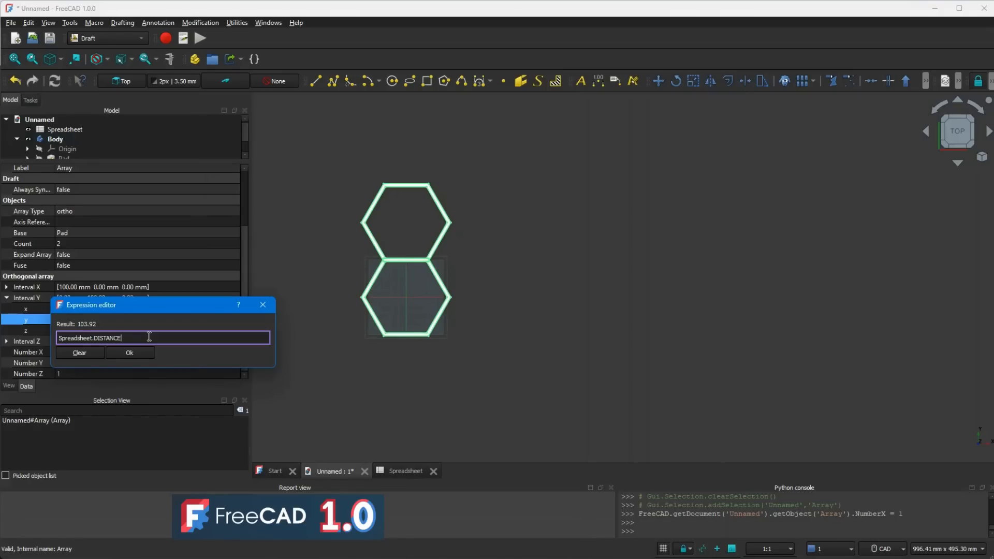
# Step: Subtract Spreadsheet.OFFSET in the Interval Y y expression, apply it and deselect the array
pyautogui.write('-')
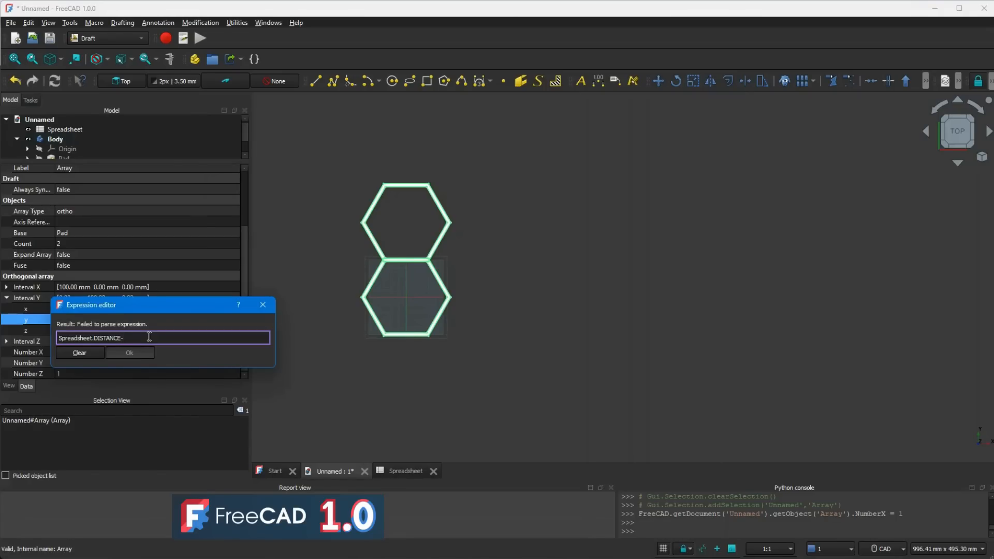
pyautogui.write('SPRE')
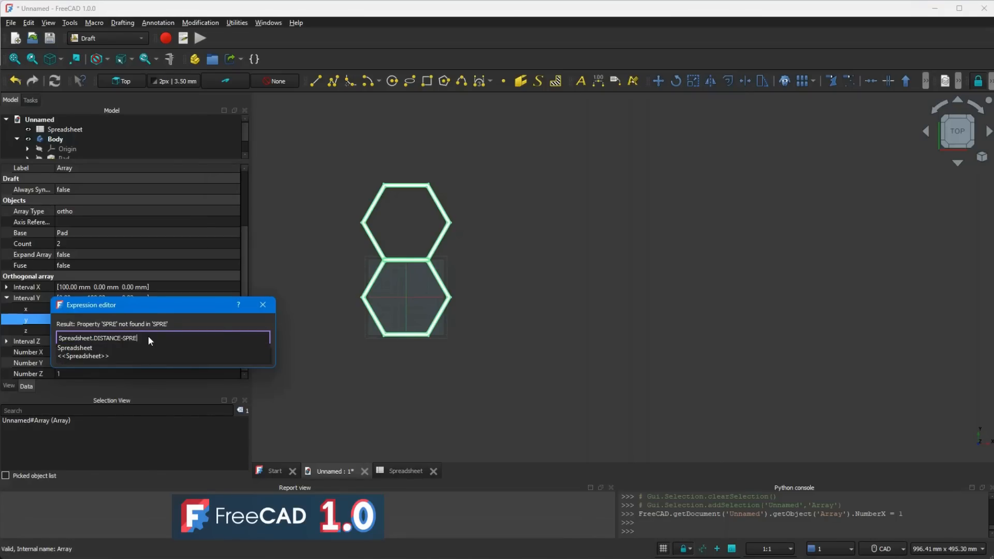
pyautogui.click(83, 350)
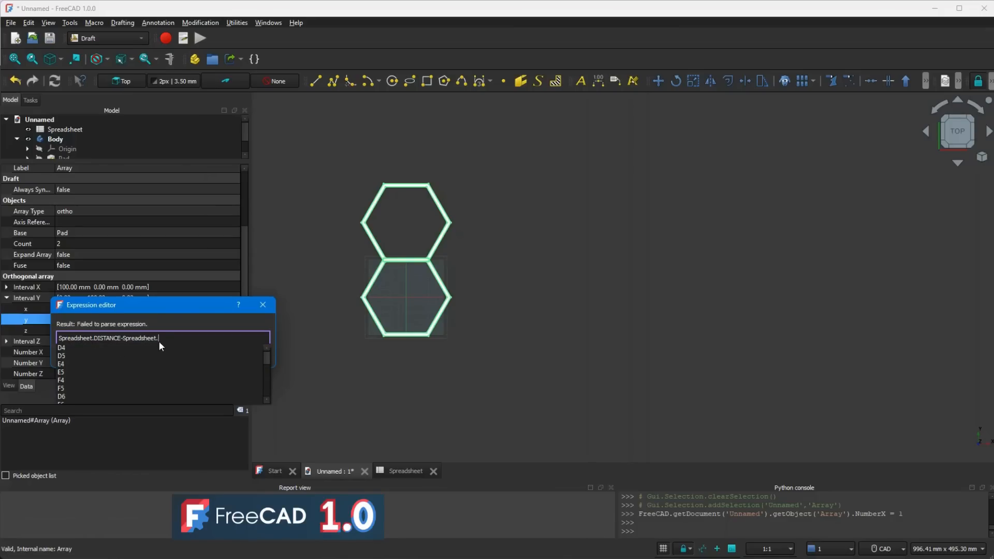
pyautogui.write('OFF')
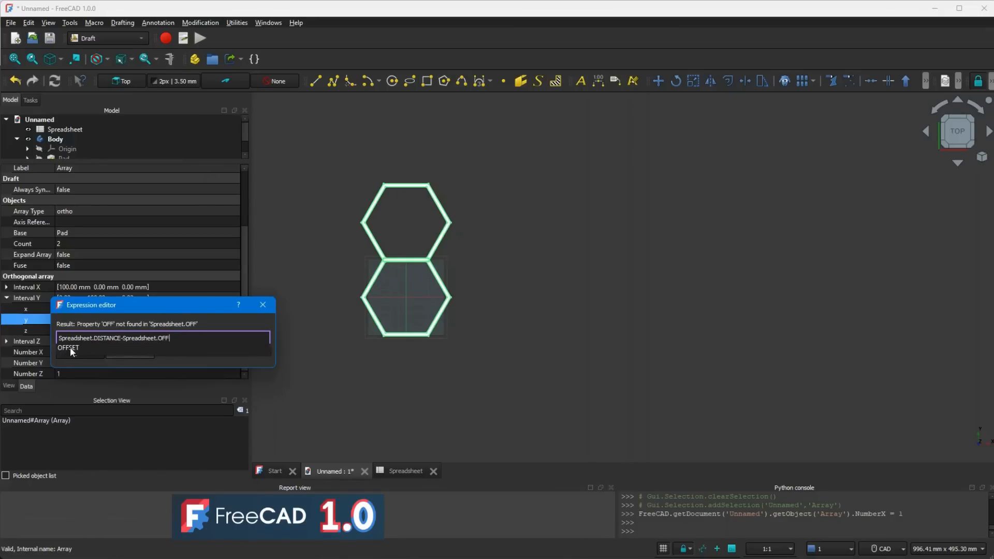
pyautogui.click(71, 350)
pyautogui.click(129, 351)
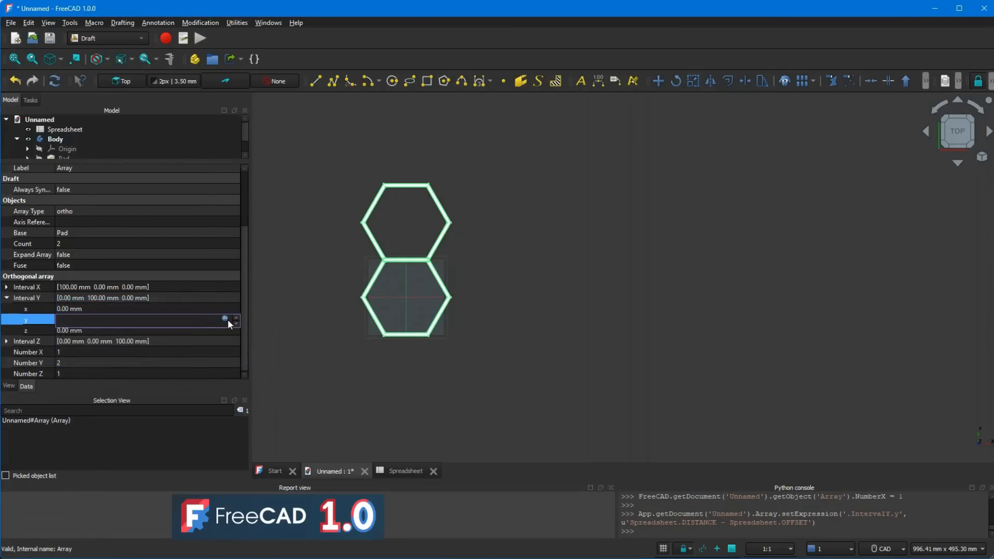
pyautogui.click(177, 336)
pyautogui.click(340, 312)
# Step: Enlarge the model tree, reselect the array and set its number of elements in X to 2
pyautogui.scroll(5, 413, 260)
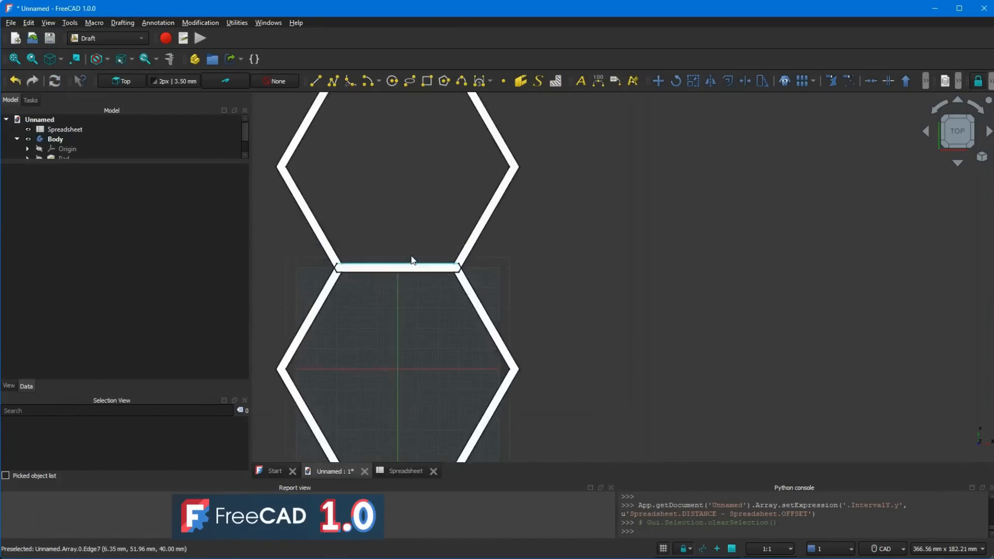
pyautogui.scroll(3, 528, 282)
pyautogui.scroll(-10, 505, 301)
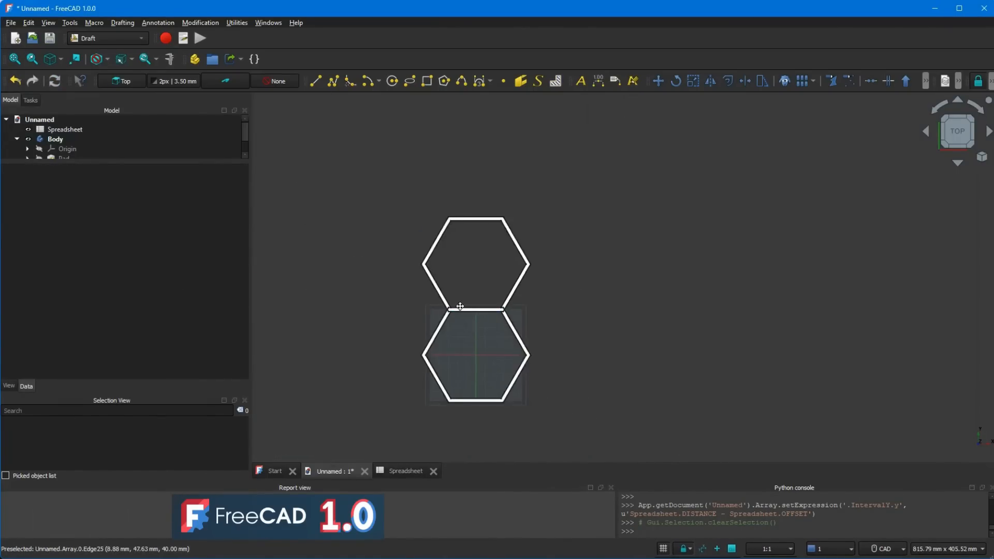
pyautogui.scroll(3, 466, 325)
pyautogui.moveTo(171, 161); pyautogui.dragTo(171, 194)
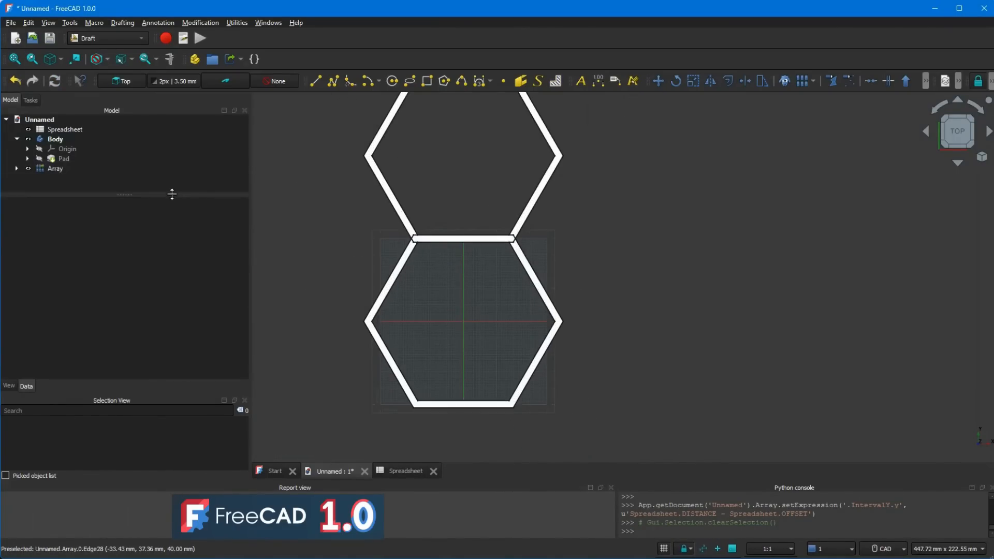
pyautogui.click(56, 168)
pyautogui.moveTo(245, 243); pyautogui.dragTo(244, 267)
pyautogui.click(69, 352)
pyautogui.write('2')
pyautogui.press('Return')
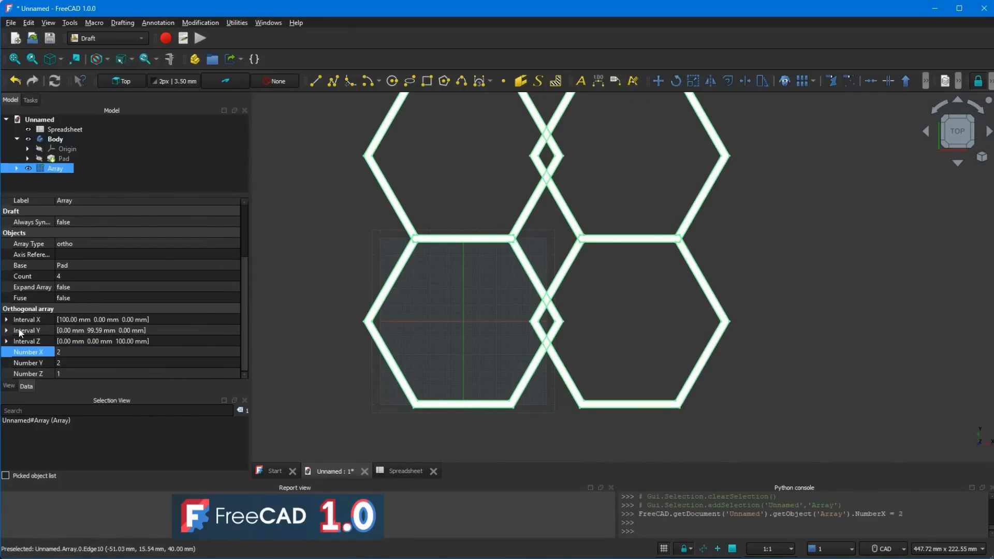
# Step: Expand the array's Interval X and start its y component expression with Spreadsheet.DISTANCE
pyautogui.click(7, 319)
pyautogui.moveTo(245, 318); pyautogui.dragTo(247, 339)
pyautogui.click(95, 309)
pyautogui.click(94, 309)
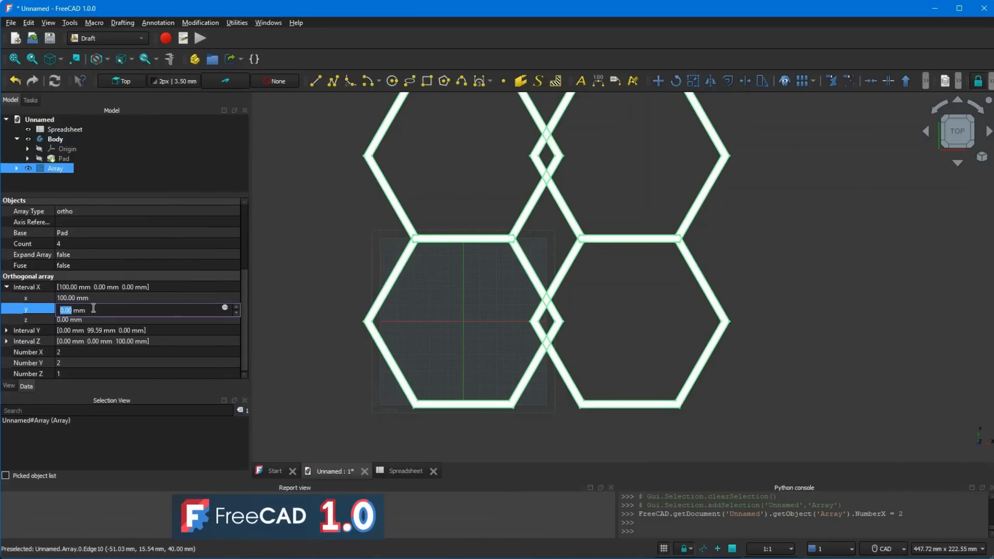
pyautogui.click(225, 307)
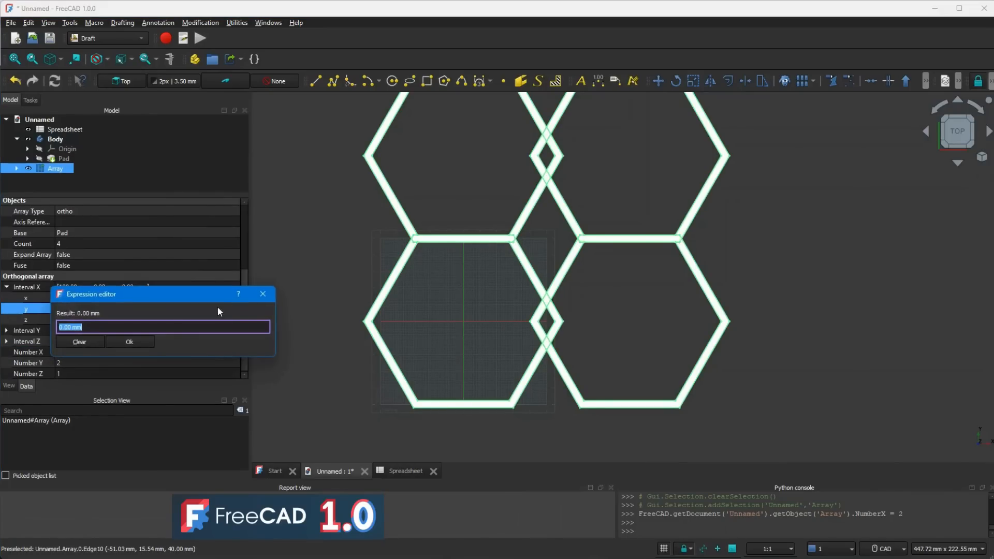
pyautogui.write('SPE')
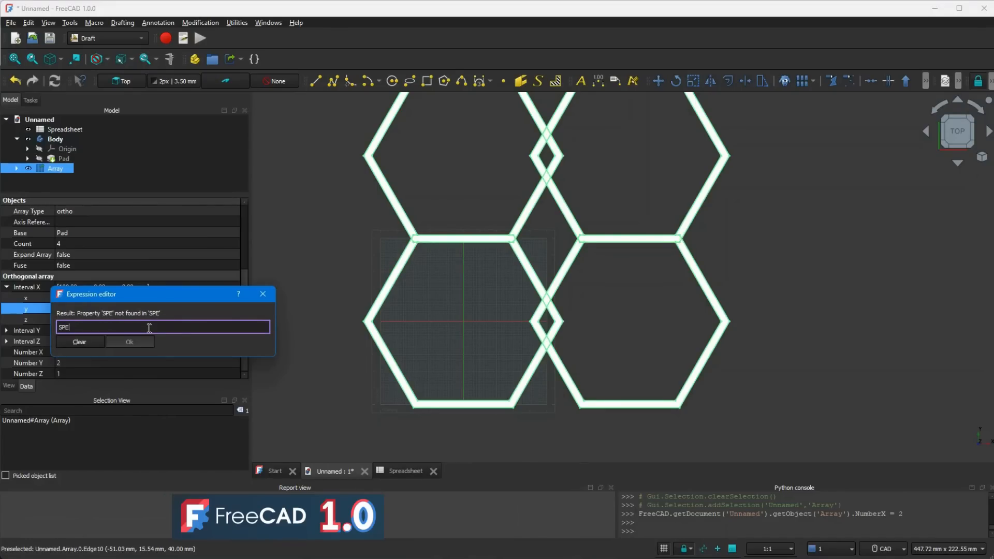
pyautogui.press('BackSpace')
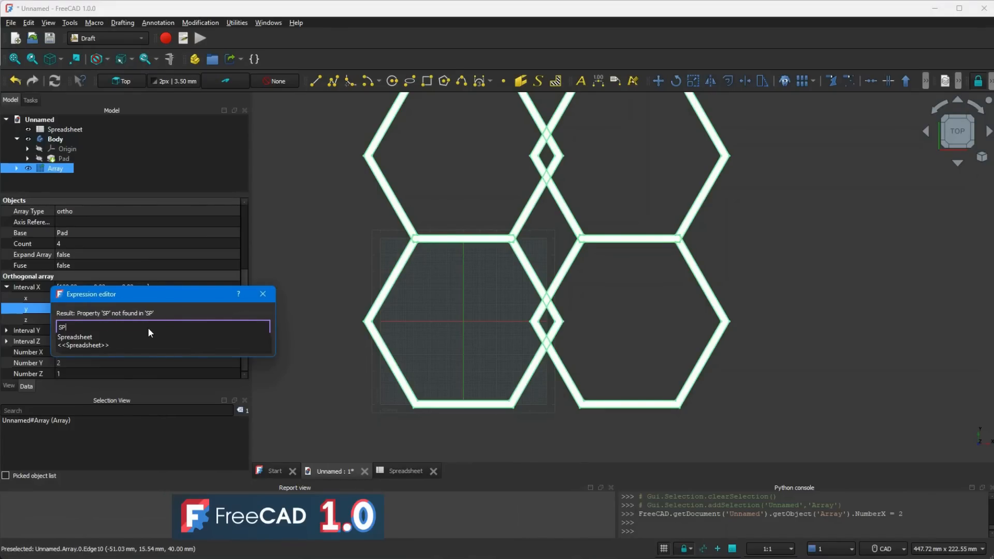
pyautogui.click(93, 334)
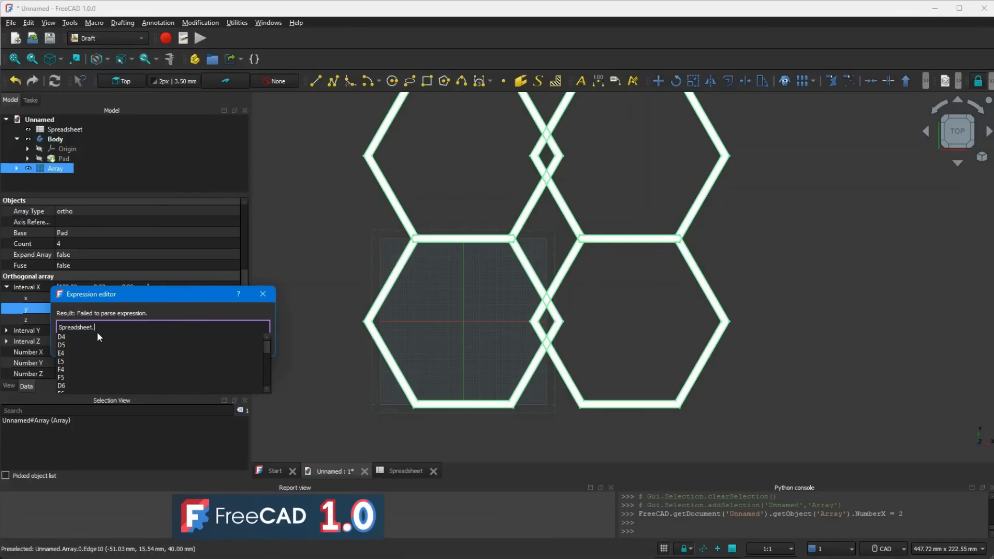
pyautogui.write('DIS')
pyautogui.click(97, 337)
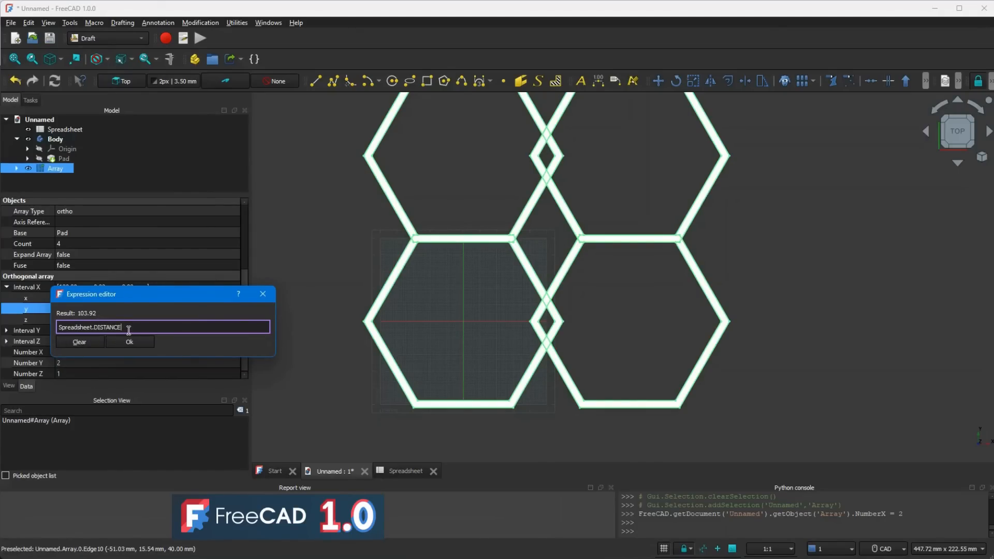
# Step: Complete the Interval X y expression as Spreadsheet.DISTANCE*0.5-Spreadsheet.OFFSET*0.5 and apply it
pyautogui.write('*0.5-')
pyautogui.write('Spre')
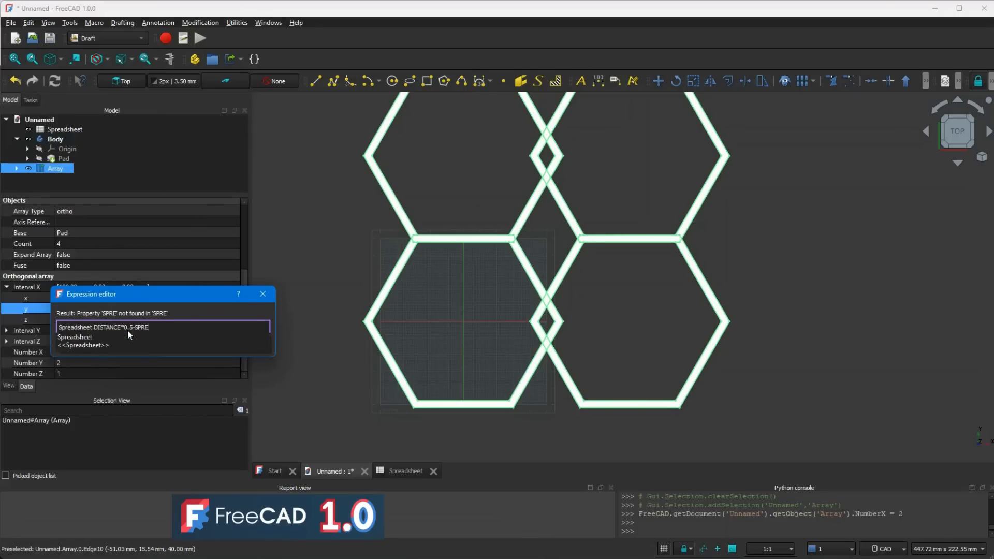
pyautogui.click(84, 340)
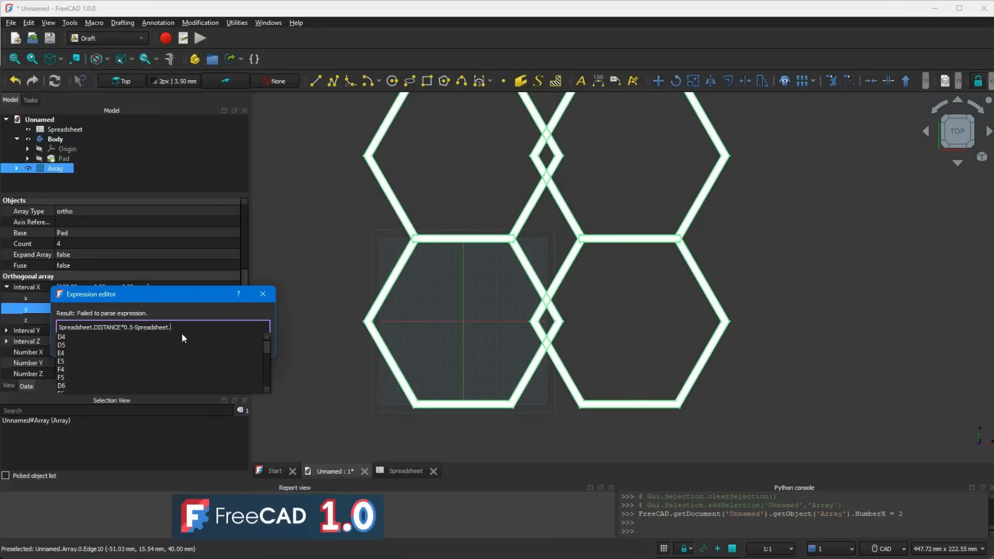
pyautogui.write('OFF')
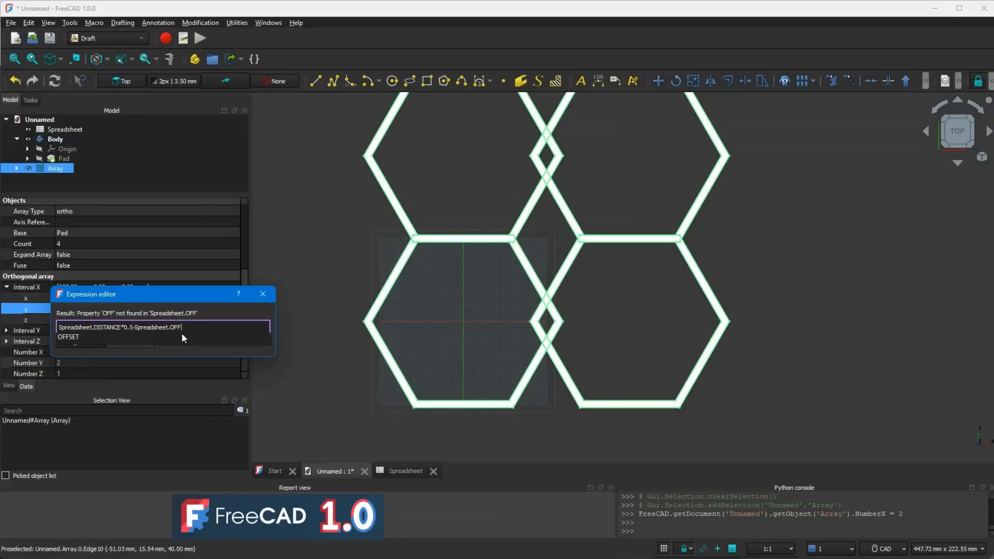
pyautogui.click(76, 336)
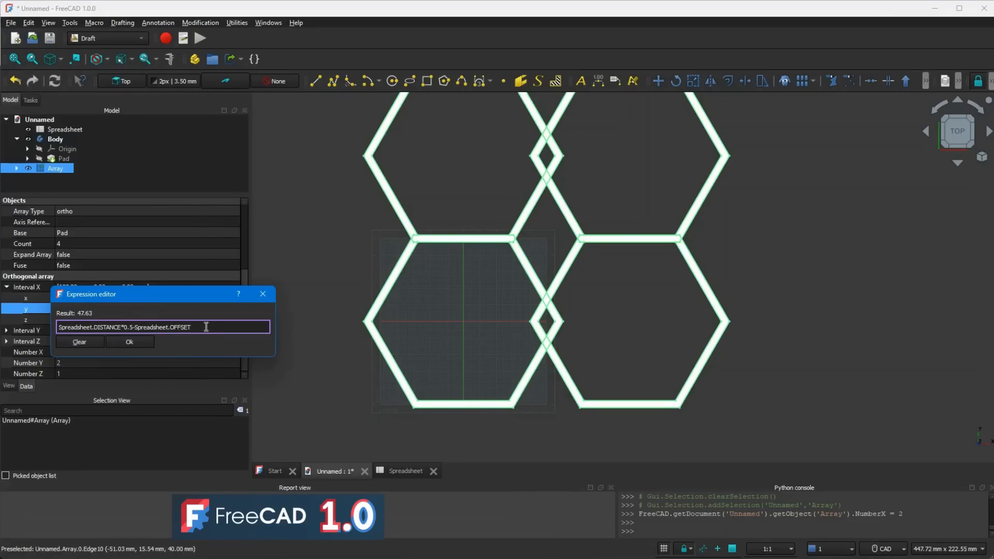
pyautogui.write('* 0.')
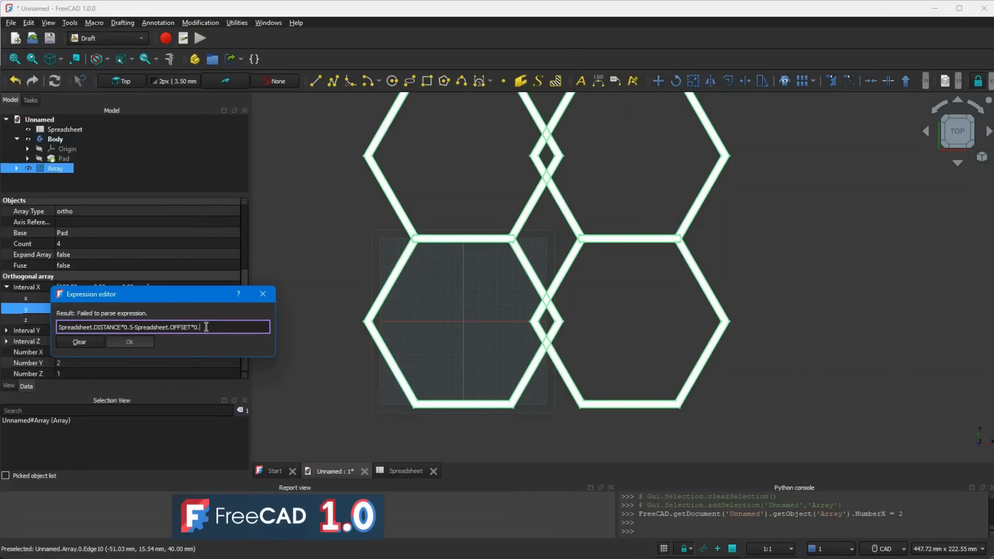
pyautogui.write('5')
pyautogui.click(136, 343)
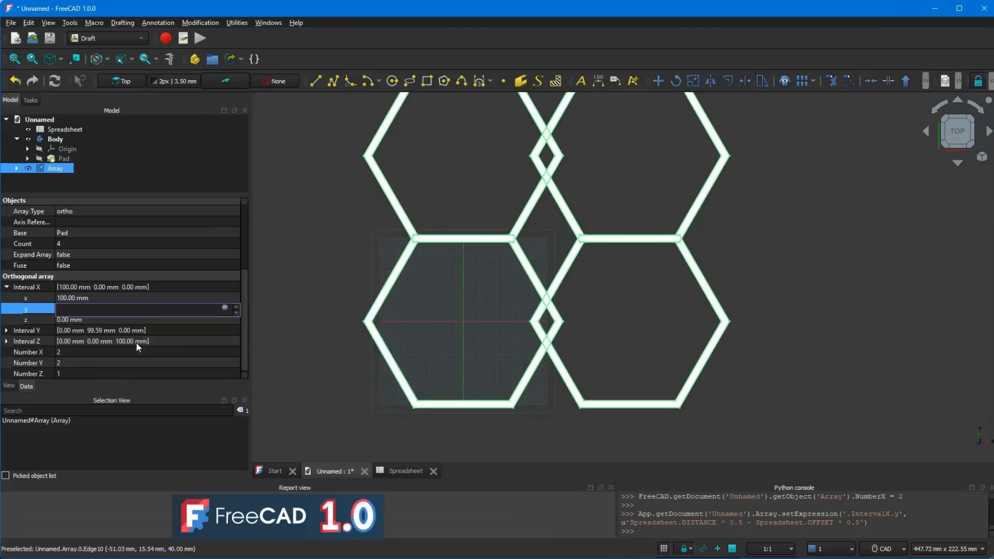
pyautogui.click(157, 295)
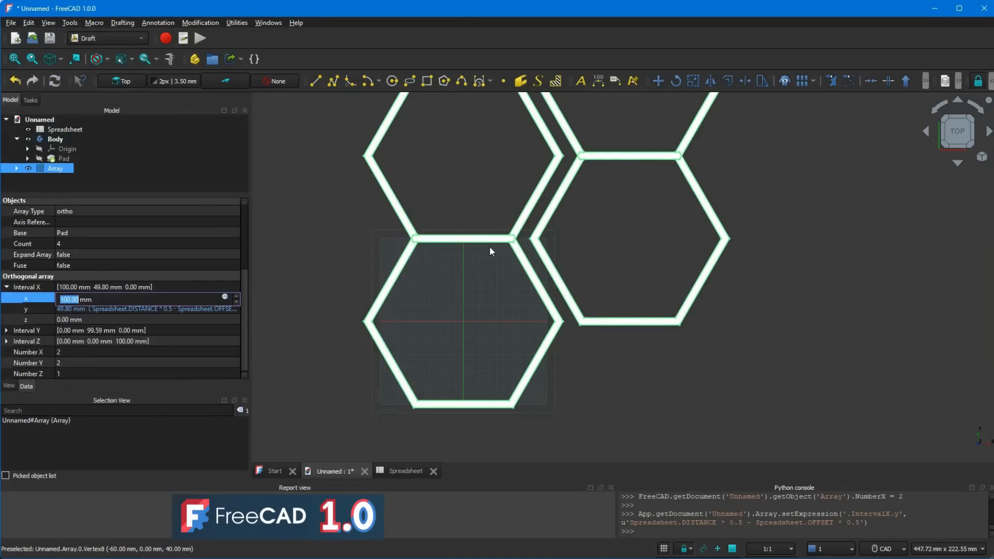
# Step: Examine the overlapping wall between stacked hexagons and the gap between the two hexagon columns
pyautogui.scroll(3, 584, 217)
pyautogui.scroll(5, 584, 217)
pyautogui.click(603, 284)
pyautogui.scroll(-5, 488, 288)
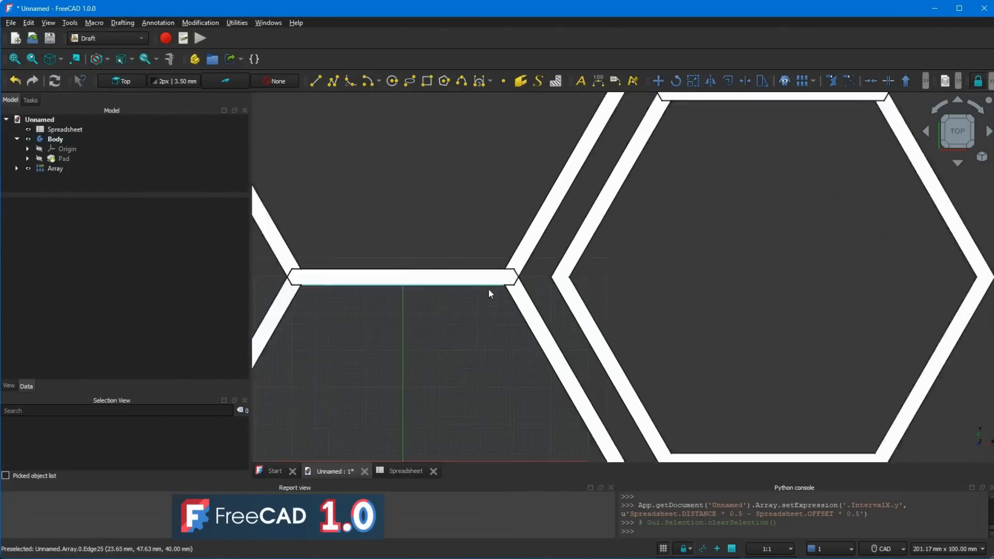
pyautogui.scroll(6, 552, 274)
pyautogui.scroll(-10, 552, 275)
pyautogui.scroll(2, 548, 274)
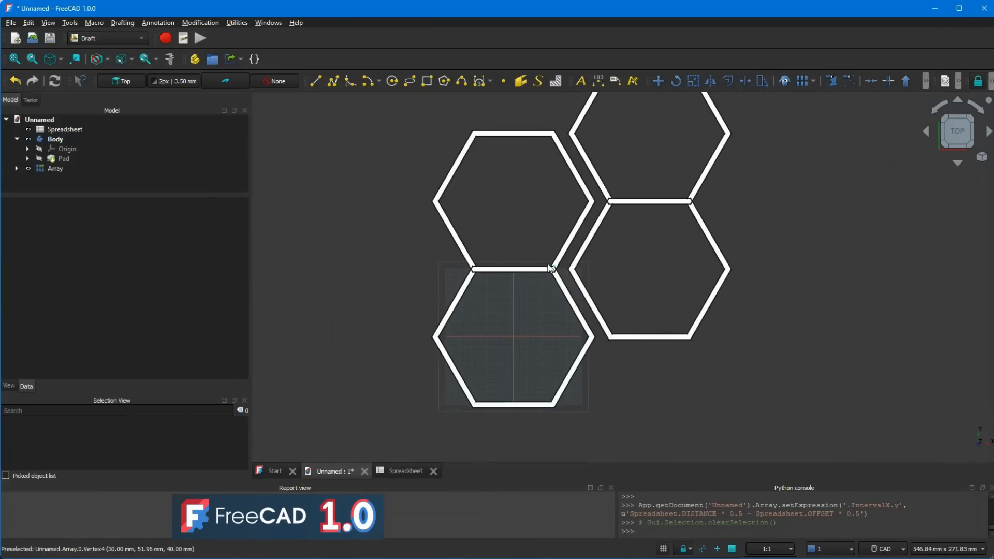
# Step: Reselect the array and start the expression for Interval X's x component with Spreadsheet.OR
pyautogui.click(61, 169)
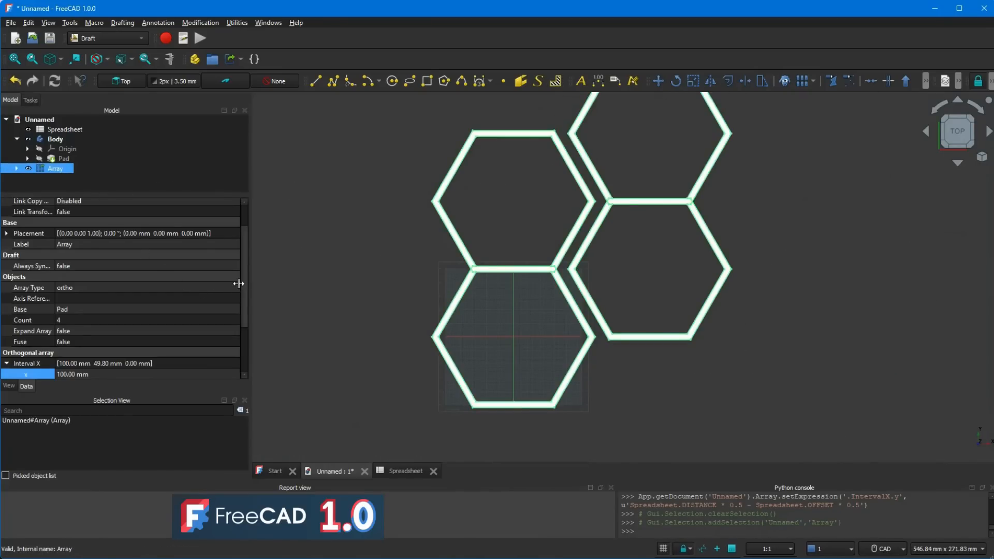
pyautogui.moveTo(243, 281); pyautogui.dragTo(244, 328)
pyautogui.click(207, 298)
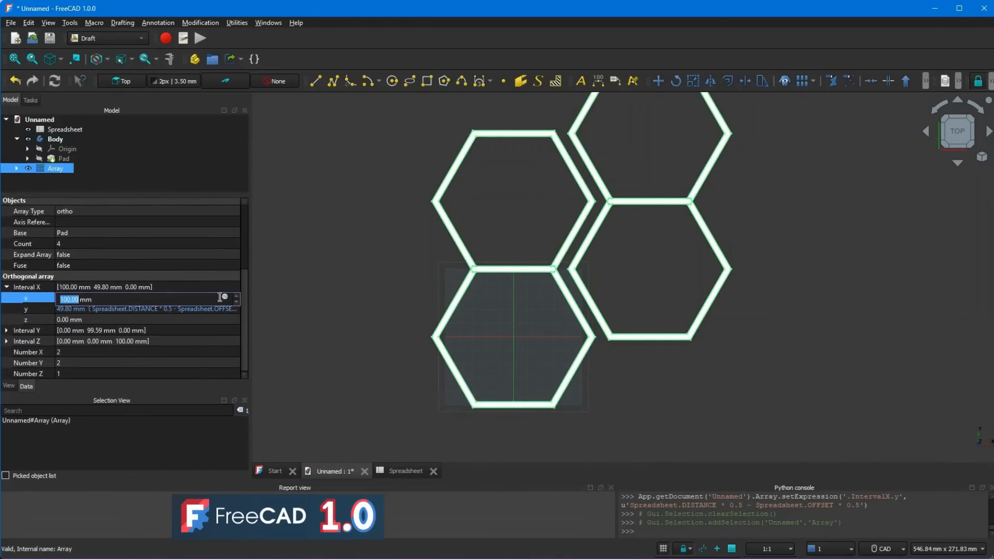
pyautogui.click(225, 297)
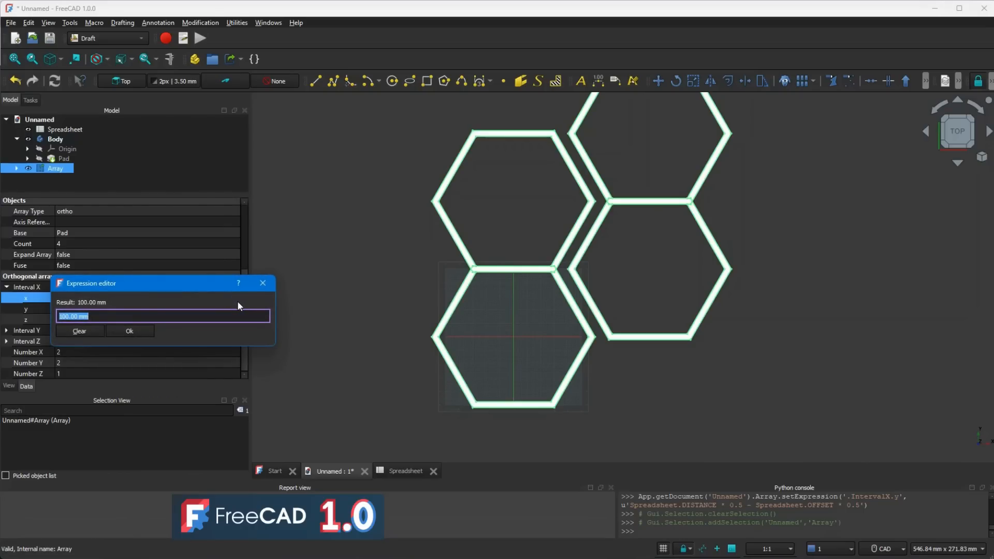
pyautogui.write('S')
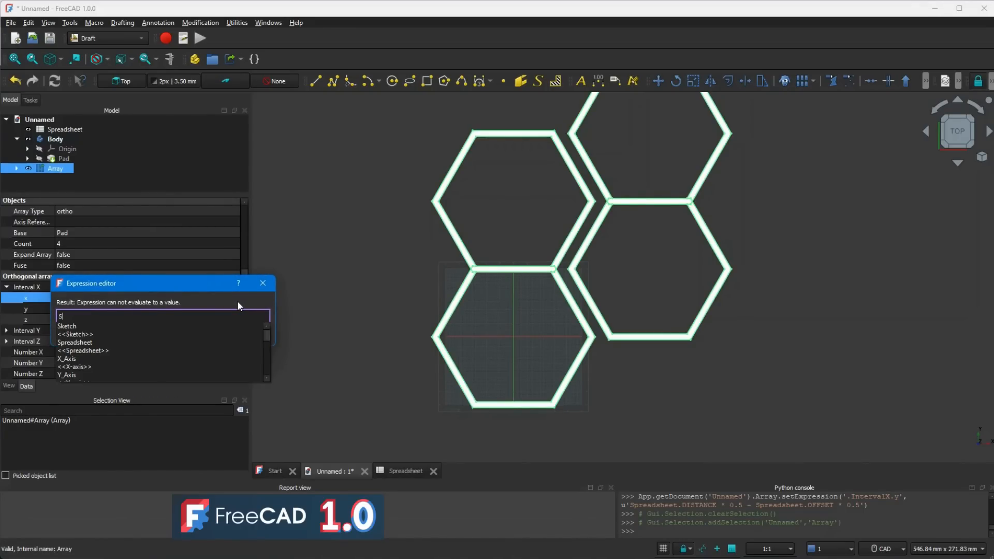
pyautogui.write('P')
pyautogui.click(76, 327)
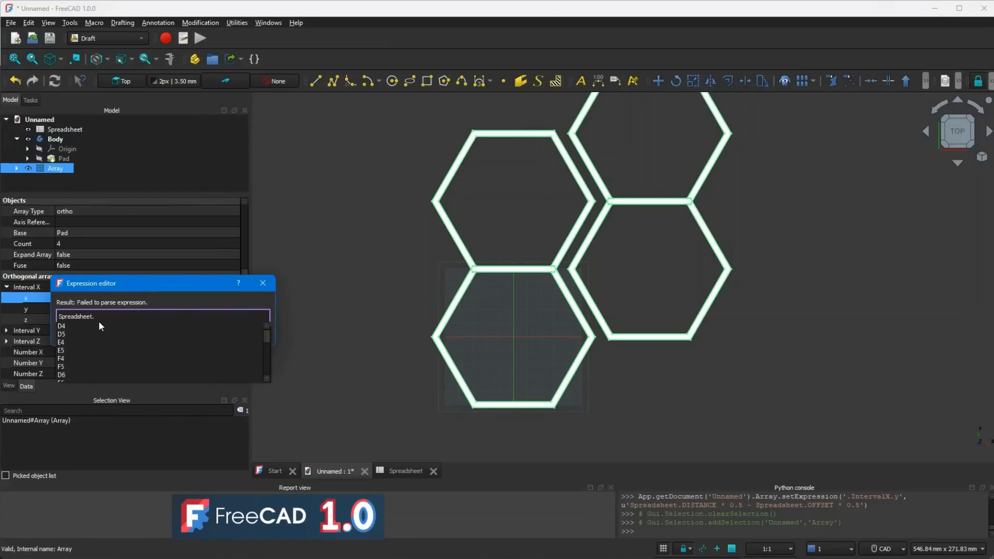
pyautogui.write('OR')
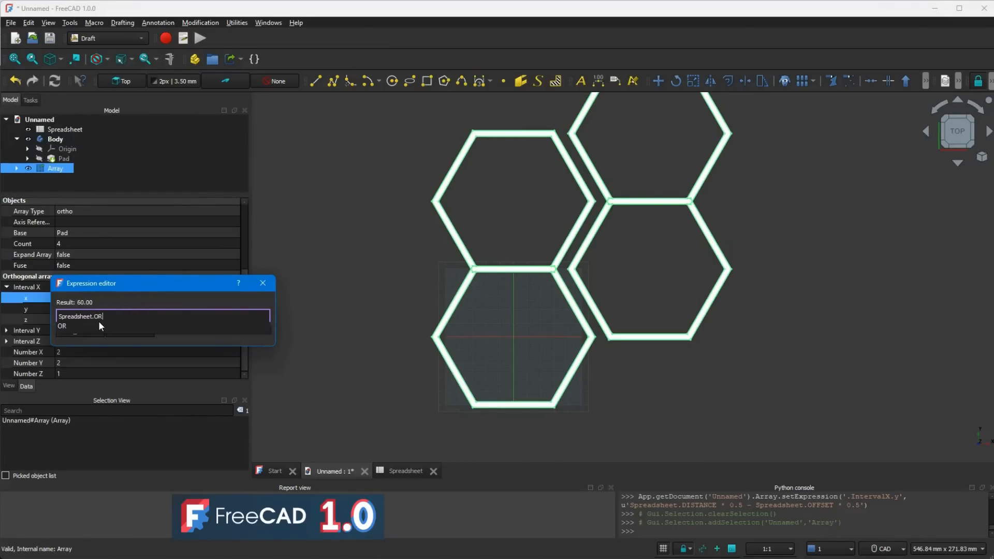
pyautogui.click(60, 326)
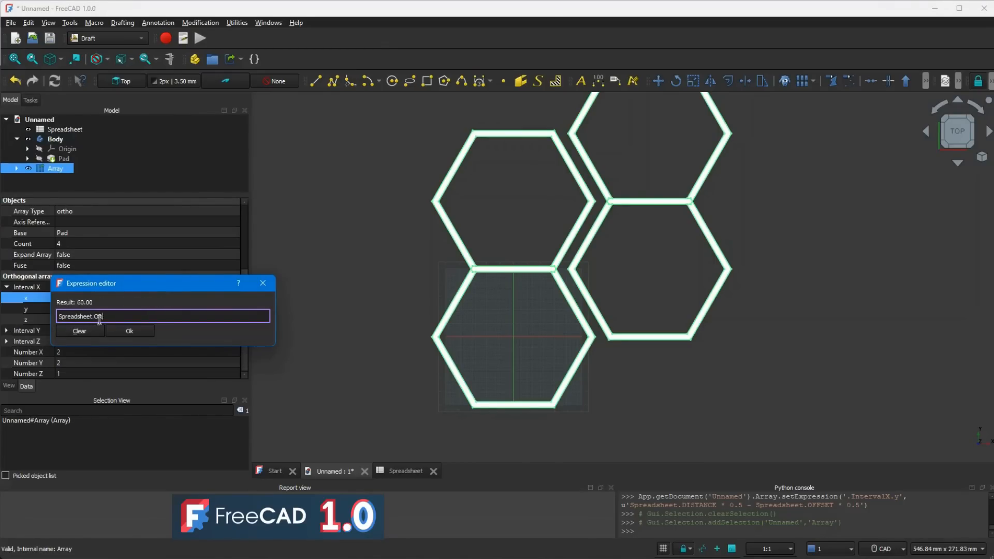
# Step: Complete the Interval X x expression as Spreadsheet.OR*1.5-Spreadsheet.OFFSET*3^0.5*0.5 and apply it
pyautogui.write('*0.5-')
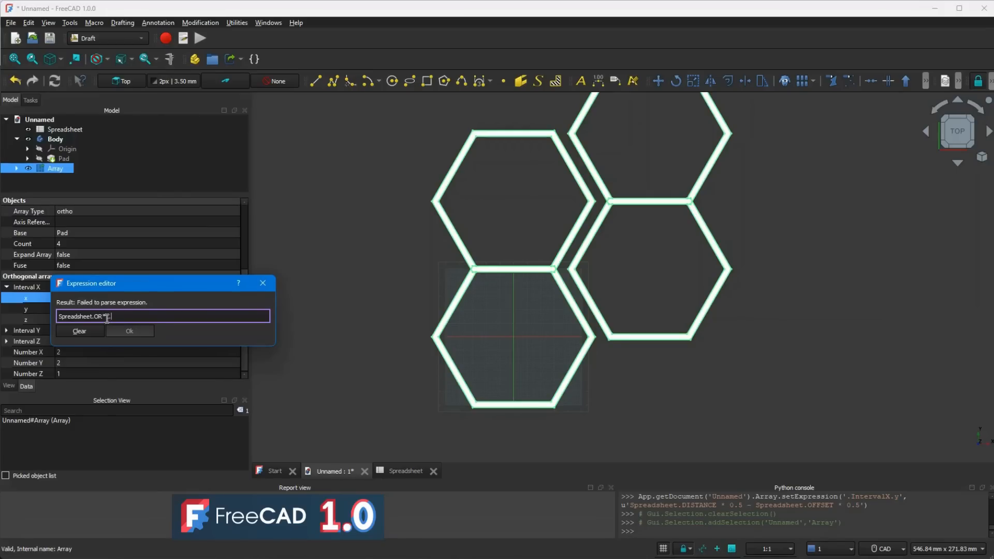
pyautogui.write('Spreadsheet.')
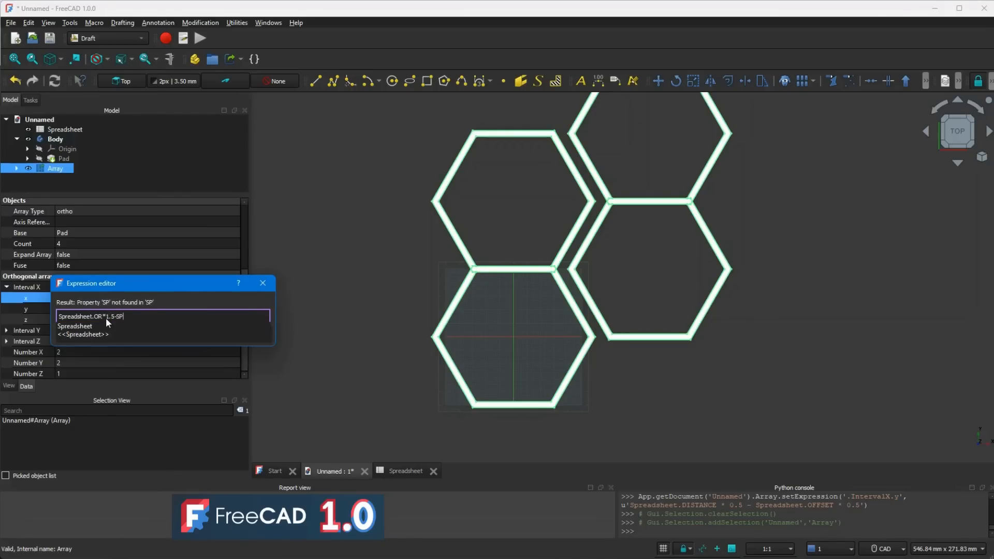
pyautogui.click(71, 327)
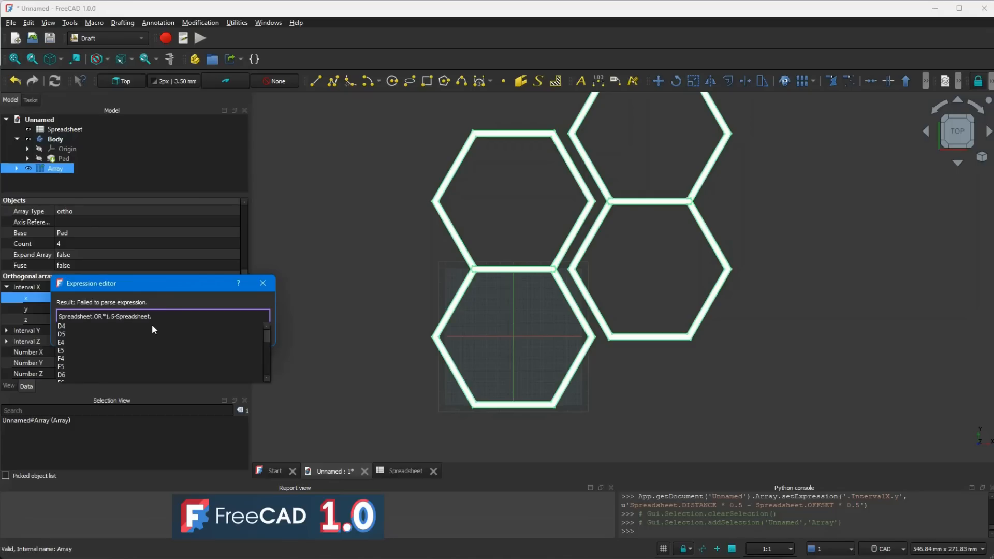
pyautogui.write('OFF')
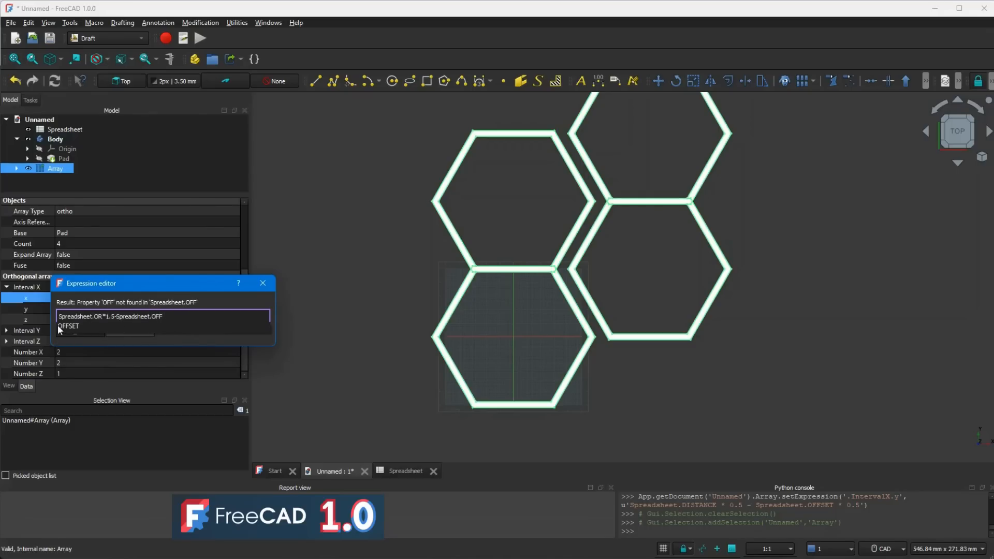
pyautogui.click(58, 326)
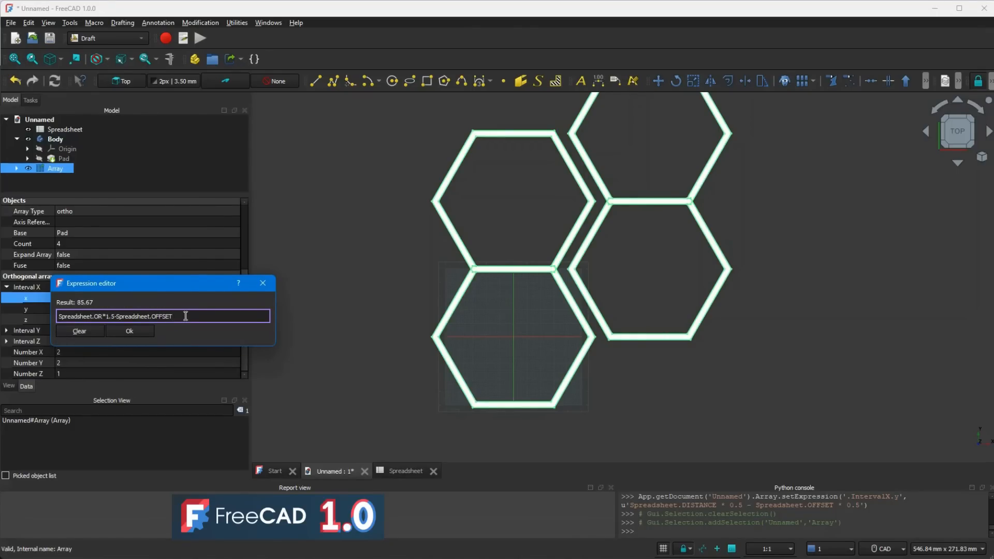
pyautogui.write('* ')
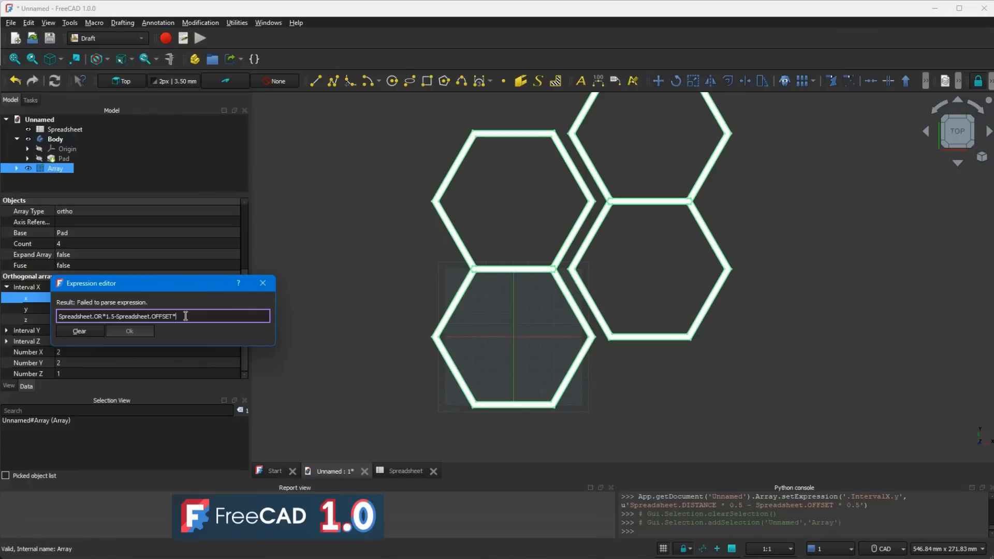
pyautogui.write('3 ')
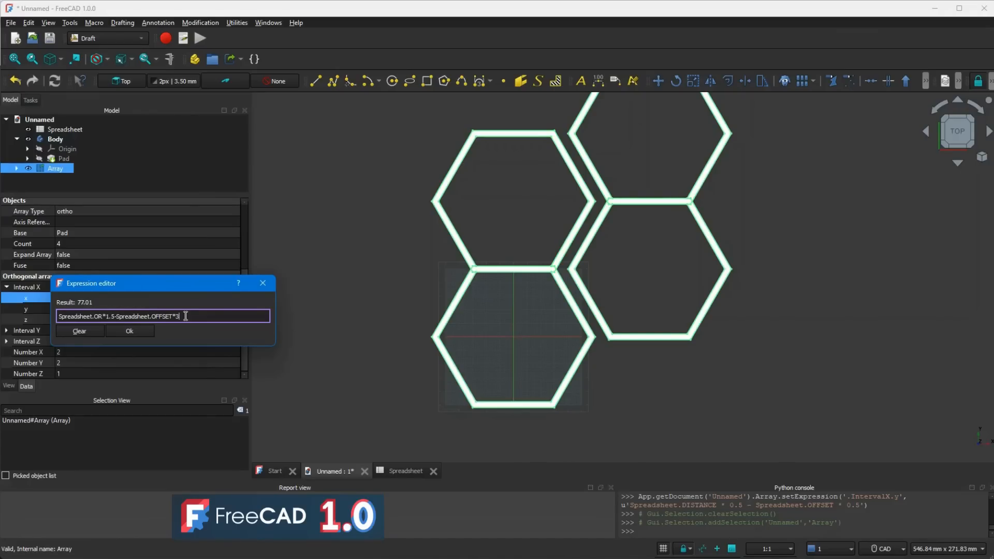
pyautogui.write('^ 0.5 * ')
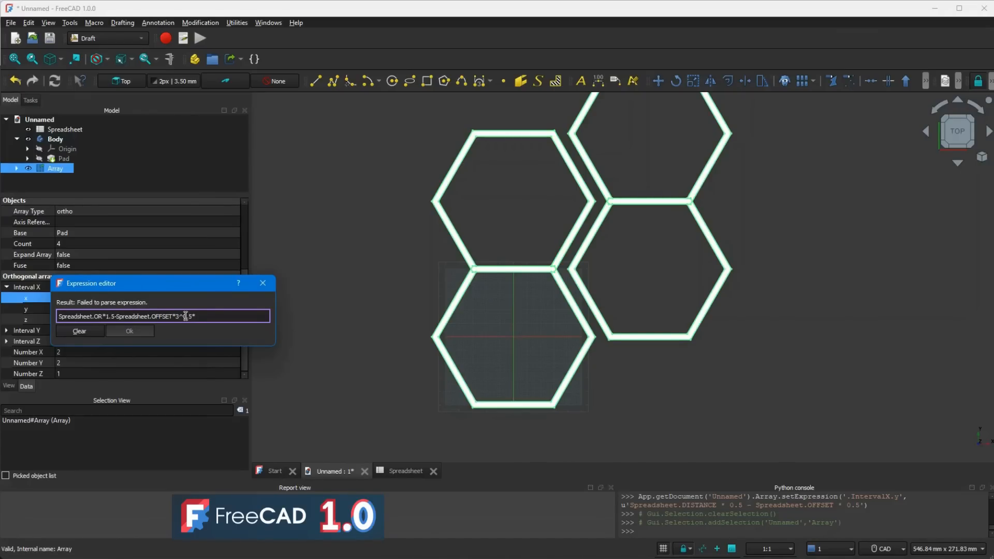
pyautogui.write('0.5')
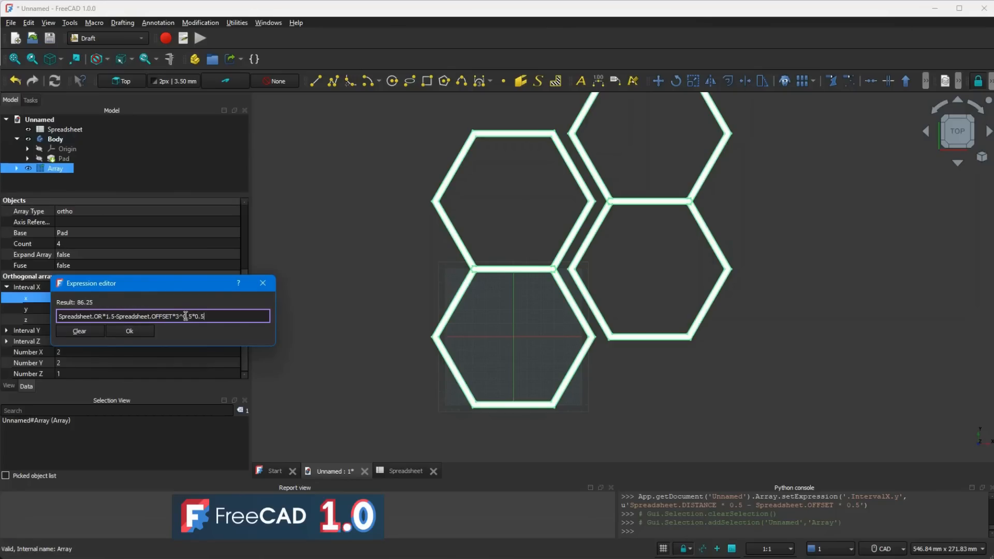
pyautogui.press('Return')
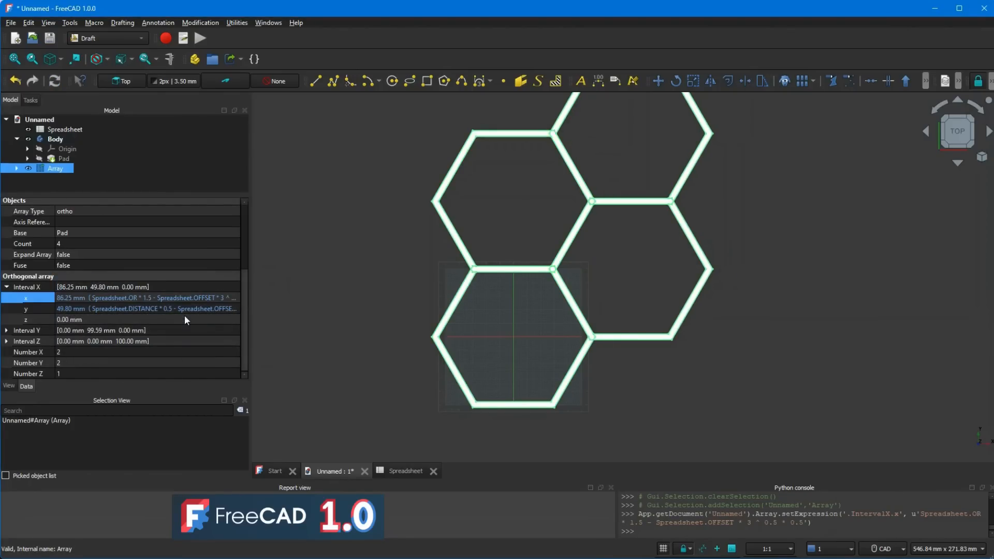
# Step: Check the joint where three hexagon walls meet, then set the array's element counts to 4 in X and 4 in Y
pyautogui.click(442, 281)
pyautogui.scroll(3, 590, 243)
pyautogui.scroll(10, 508, 326)
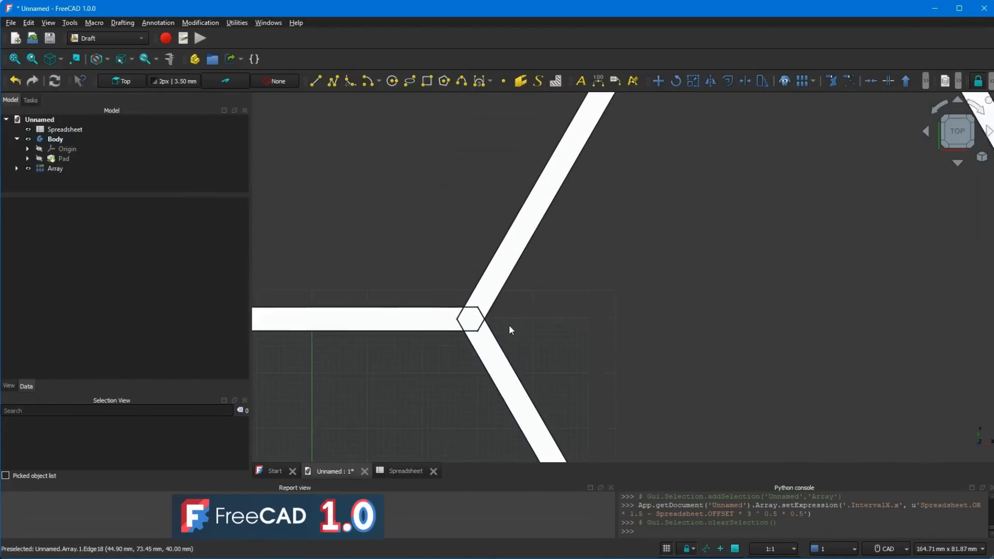
pyautogui.scroll(-11, 509, 327)
pyautogui.moveTo(641, 302); pyautogui.dragTo(629, 237, button='middle')
pyautogui.click(65, 171)
pyautogui.moveTo(245, 241); pyautogui.dragTo(242, 321)
pyautogui.click(76, 352)
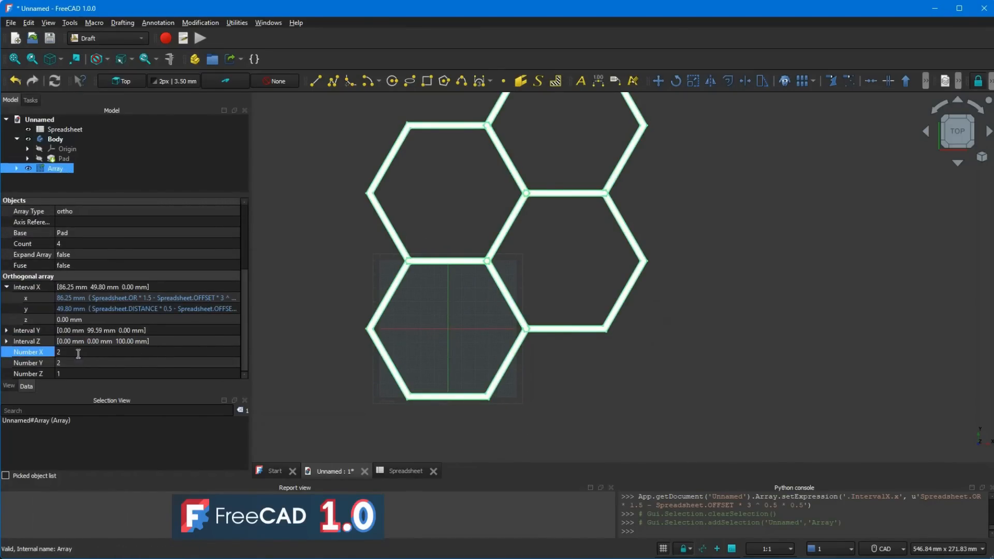
pyautogui.write('4')
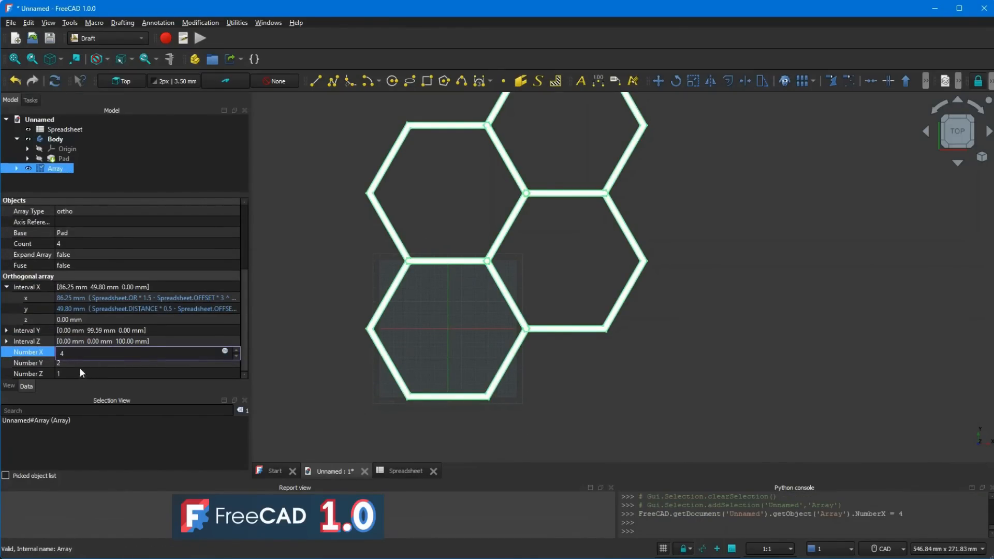
pyautogui.click(81, 365)
pyautogui.write('4')
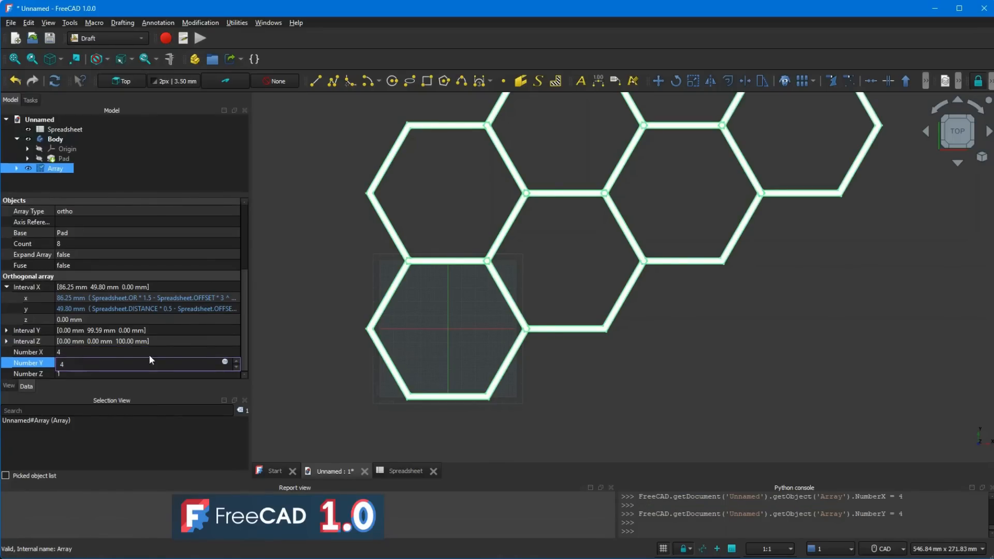
pyautogui.click(305, 343)
# Step: Examine how the walls and corners of neighbouring cells join across the 4 by 4 honeycomb
pyautogui.scroll(-3, 305, 344)
pyautogui.scroll(8, 426, 275)
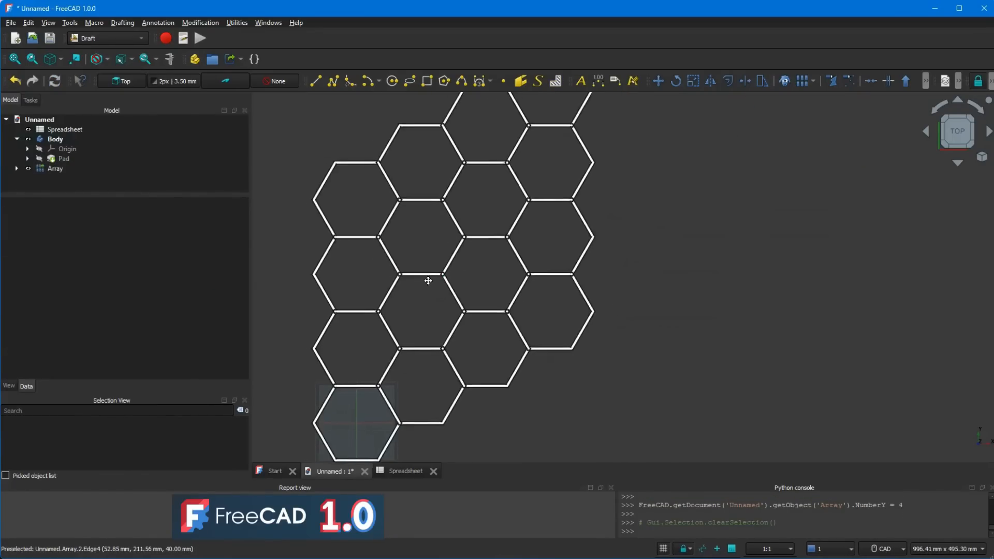
pyautogui.scroll(-3, 477, 286)
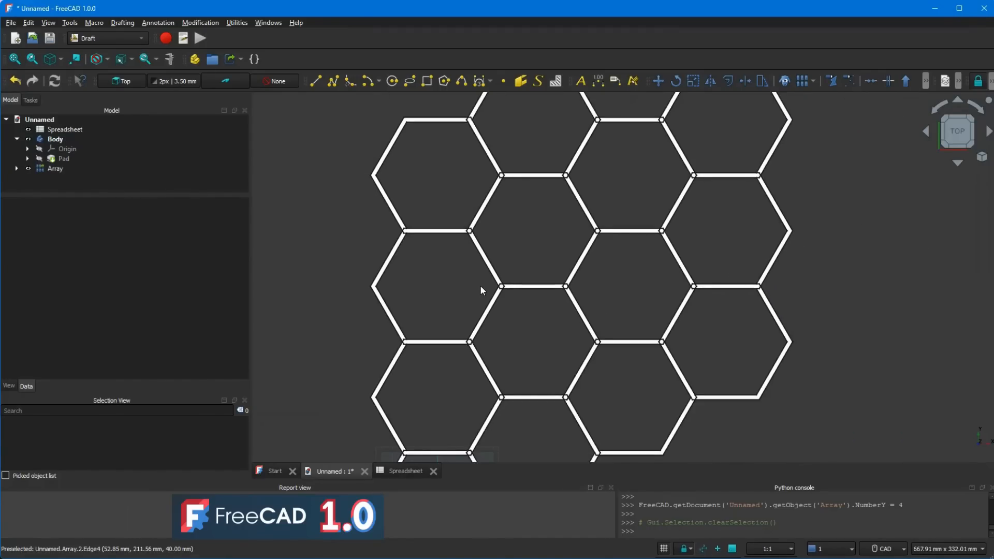
pyautogui.scroll(1, 480, 285)
pyautogui.moveTo(476, 290); pyautogui.dragTo(442, 314, button='middle')
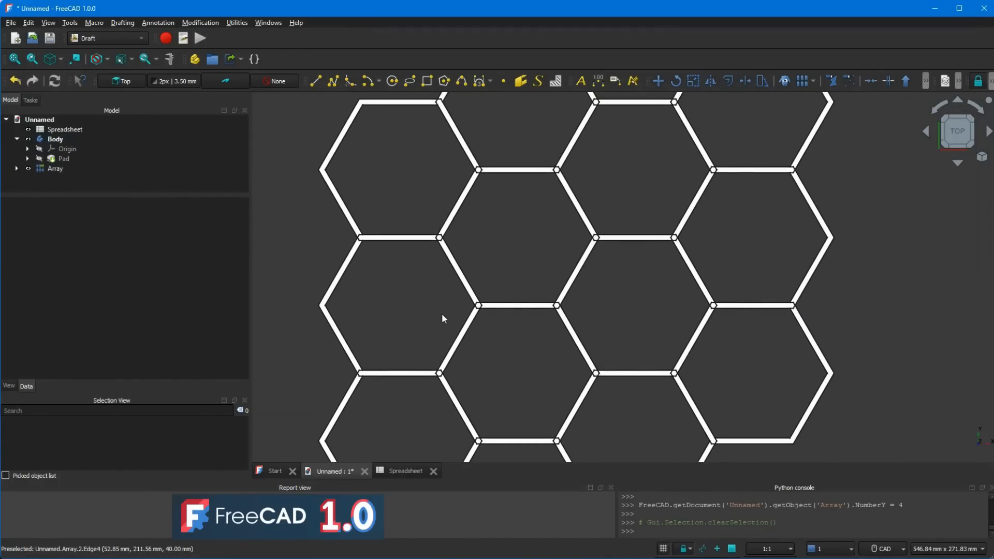
pyautogui.scroll(-2, 443, 313)
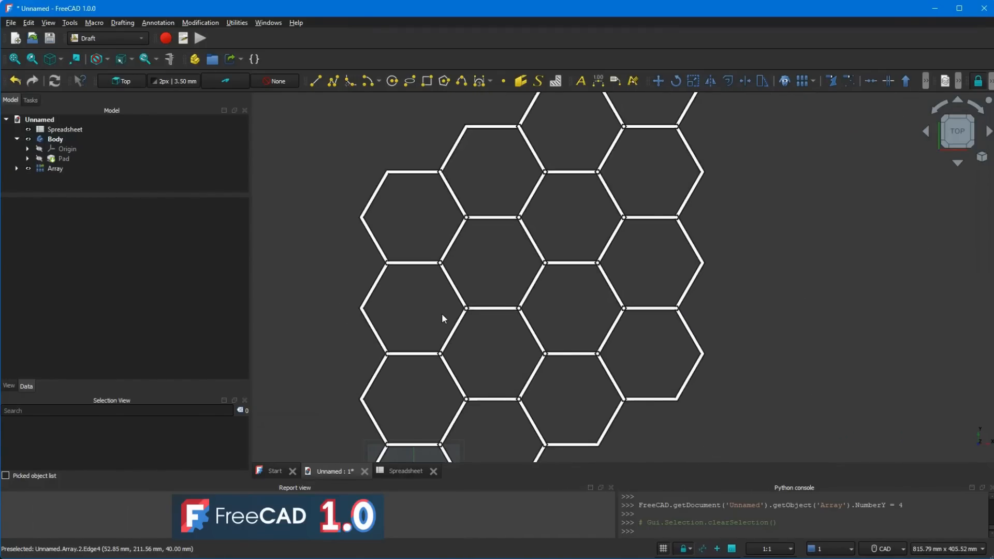
# Step: Set the INNER RADIUS value in the spreadsheet to 10 mm and inspect the honeycomb with the thicker walls
pyautogui.click(404, 473)
pyautogui.click(534, 202)
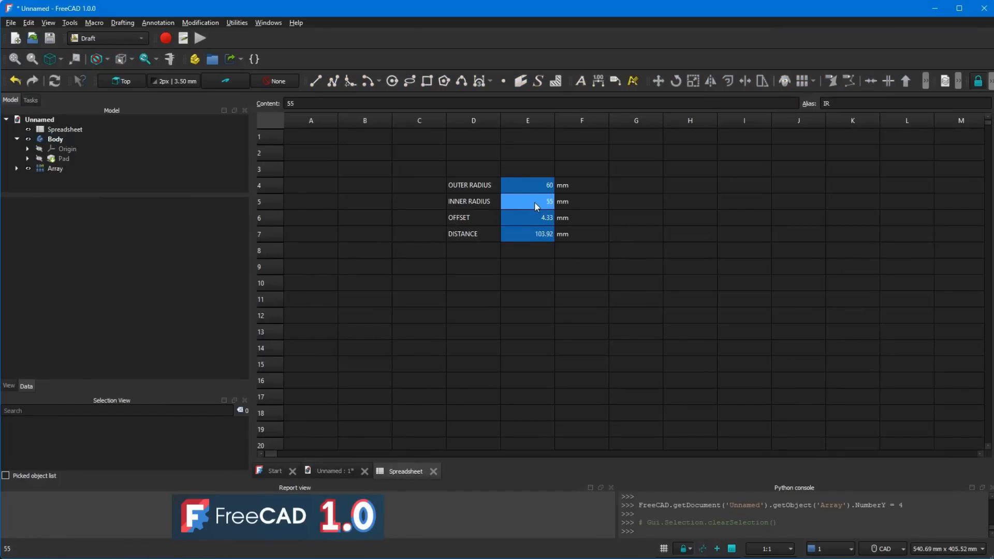
pyautogui.write('10')
pyautogui.press('Return')
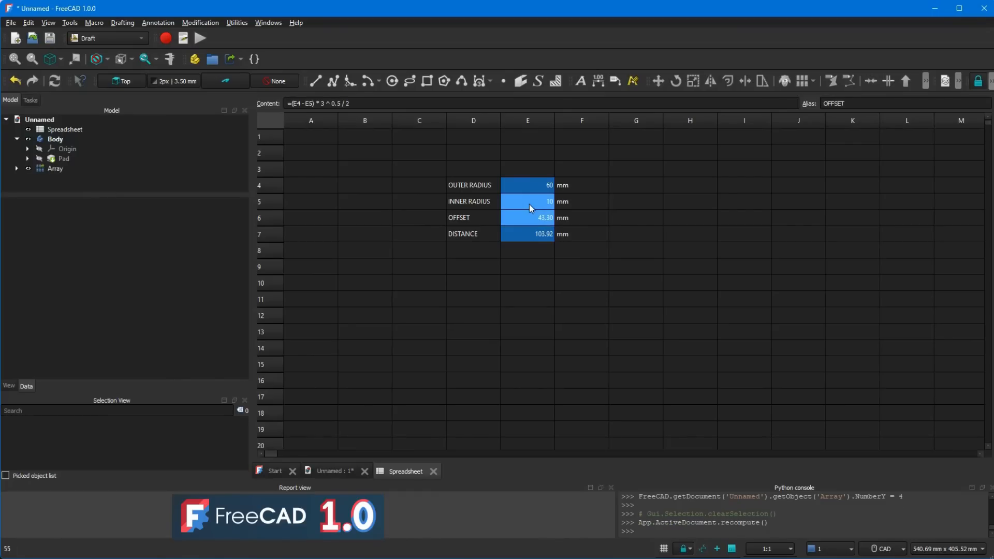
pyautogui.click(327, 471)
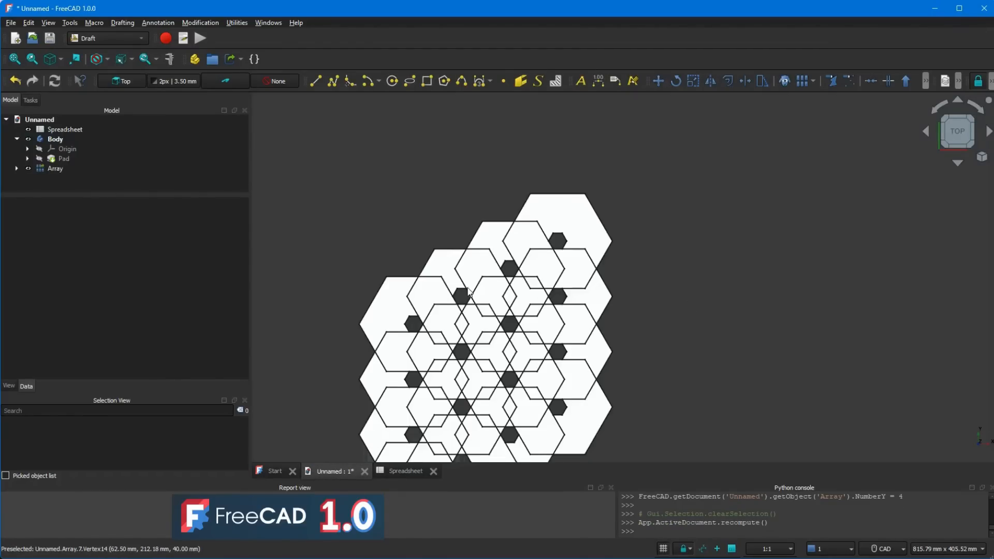
pyautogui.scroll(6, 466, 290)
pyautogui.scroll(-4, 464, 299)
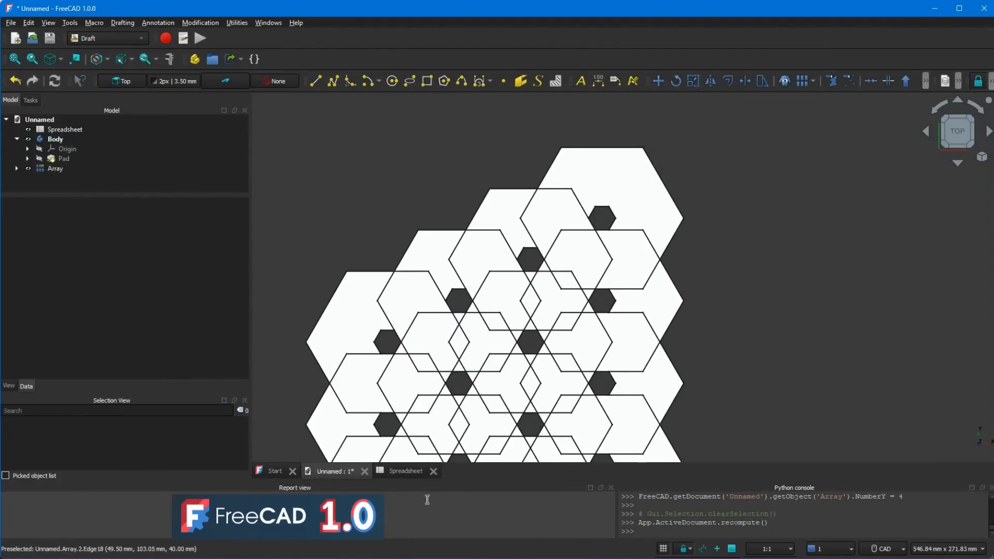
# Step: Change the INNER RADIUS value in the spreadsheet to 20 mm and finally to 30 mm
pyautogui.click(405, 473)
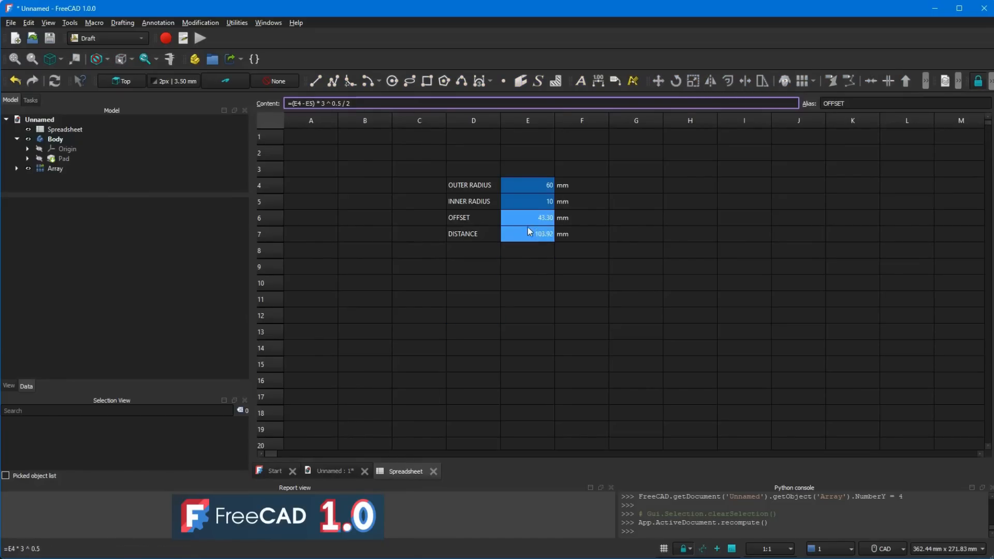
pyautogui.click(535, 202)
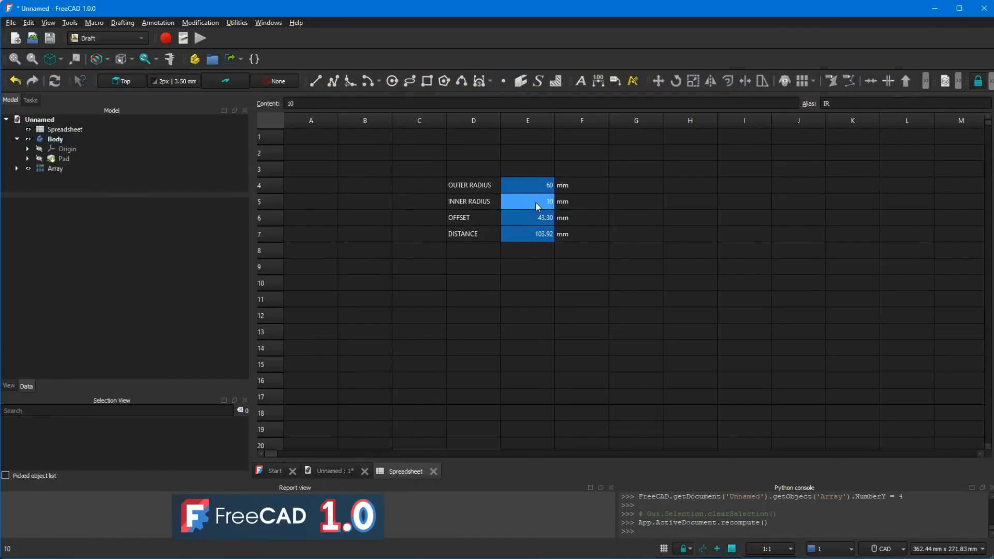
pyautogui.write('20')
pyautogui.press('Return')
pyautogui.doubleClick(536, 202)
pyautogui.write('30')
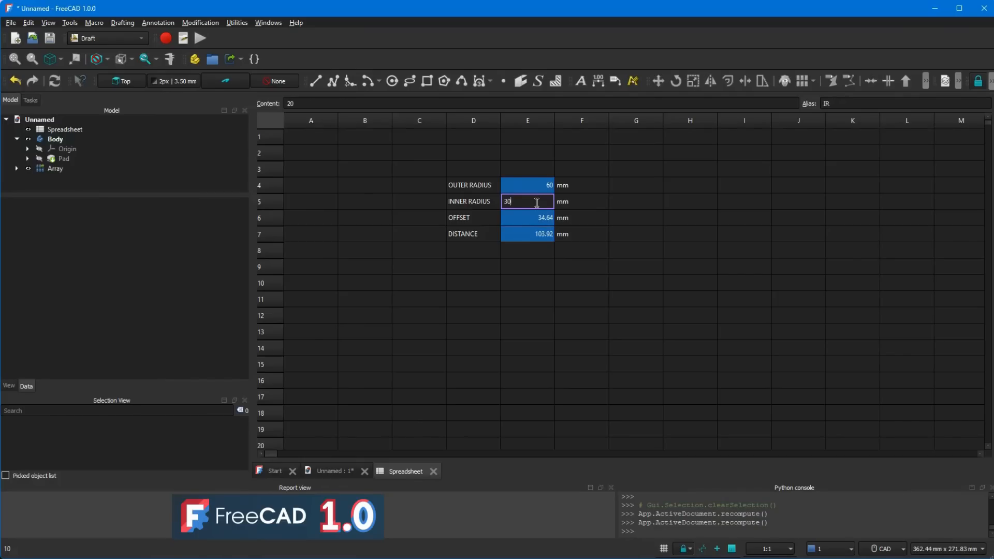
pyautogui.click(524, 330)
# Step: Check the overlapping walls of the honeycomb in the model view, then set the array's Fuse property to true
pyautogui.click(356, 471)
pyautogui.scroll(4, 497, 292)
pyautogui.scroll(-5, 465, 309)
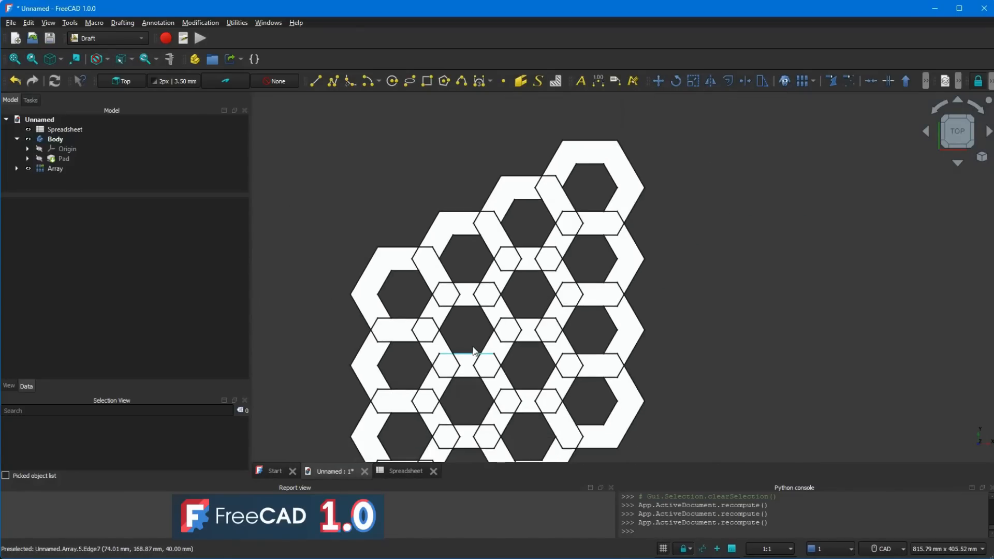
pyautogui.scroll(2, 528, 217)
pyautogui.scroll(-3, 526, 219)
pyautogui.scroll(3, 526, 219)
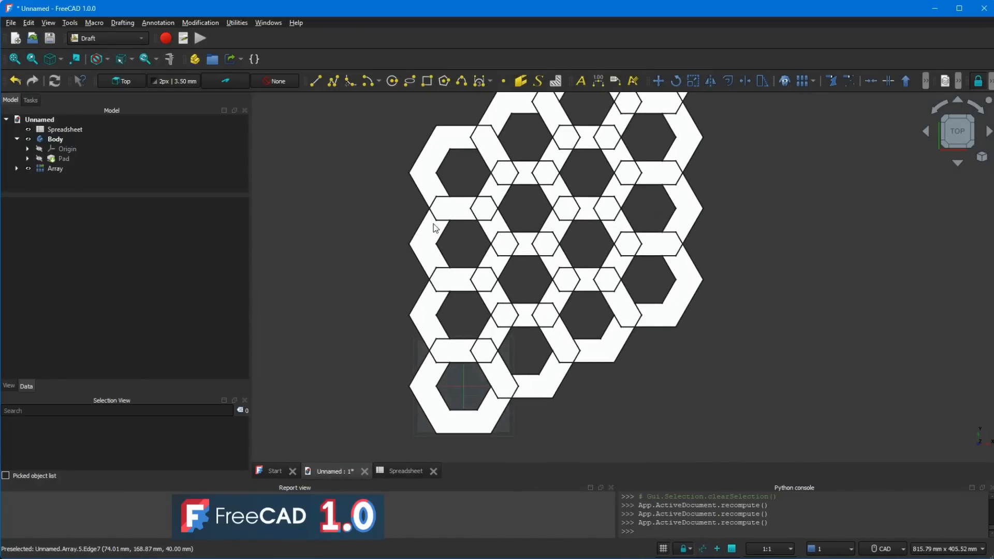
pyautogui.click(56, 168)
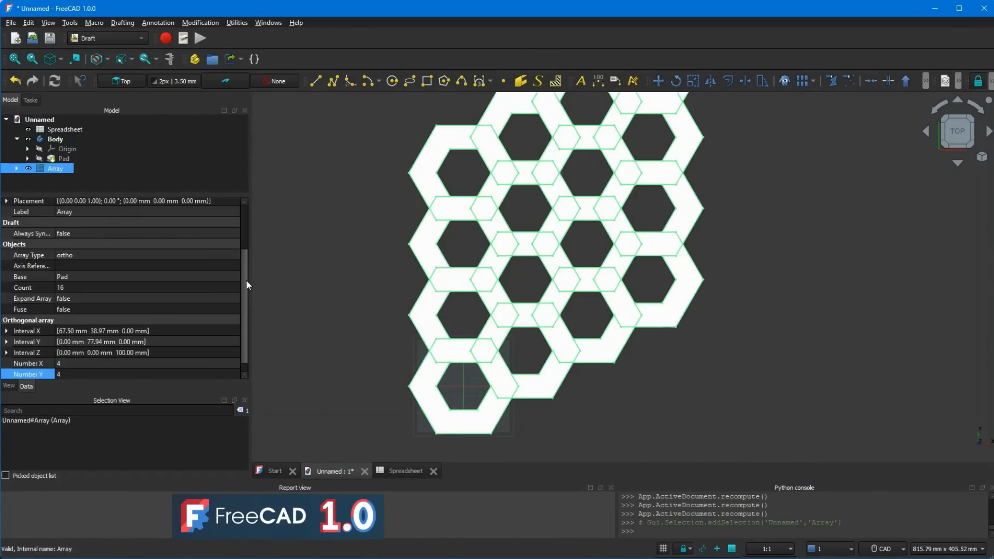
pyautogui.click(83, 309)
pyautogui.click(236, 309)
pyautogui.click(100, 324)
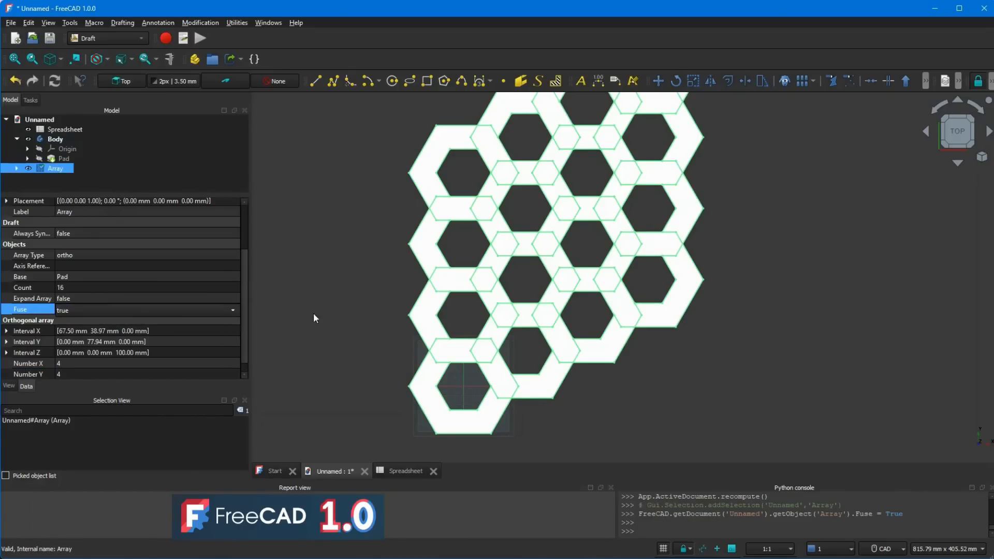
pyautogui.click(340, 188)
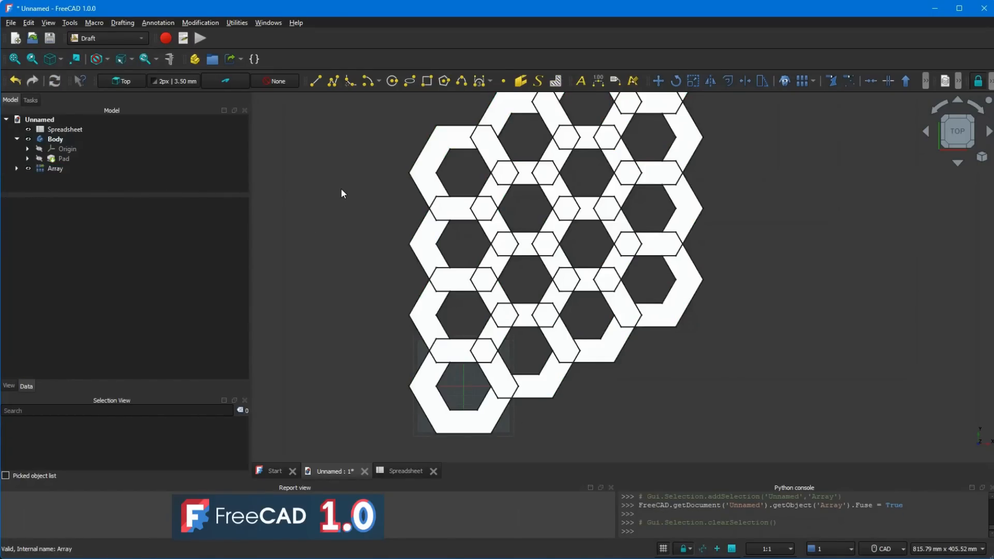
# Step: Set the OUTER RADIUS to 100 mm and the INNER RADIUS to 90 mm in the spreadsheet
pyautogui.scroll(-2, 357, 233)
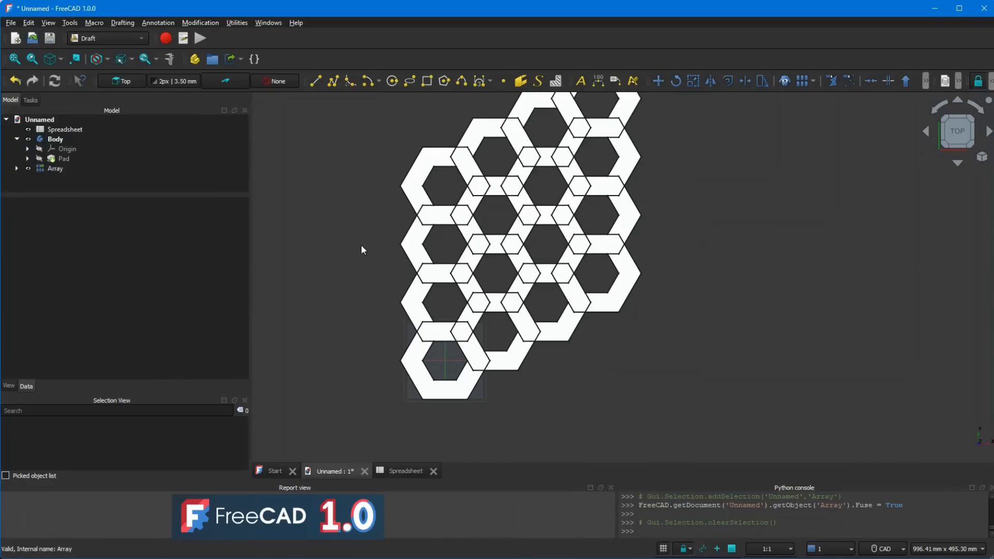
pyautogui.moveTo(322, 257); pyautogui.dragTo(325, 323, button='middle')
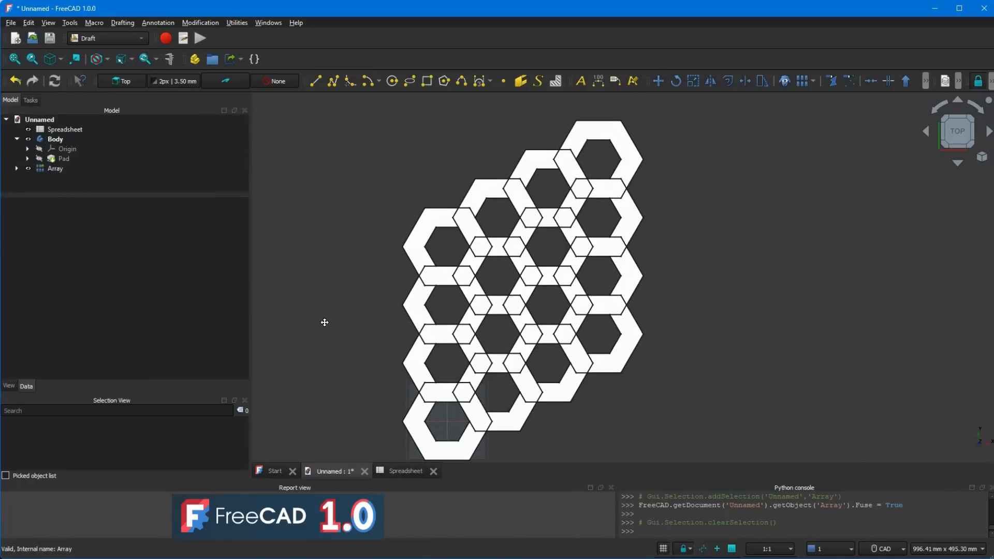
pyautogui.click(391, 466)
pyautogui.click(523, 184)
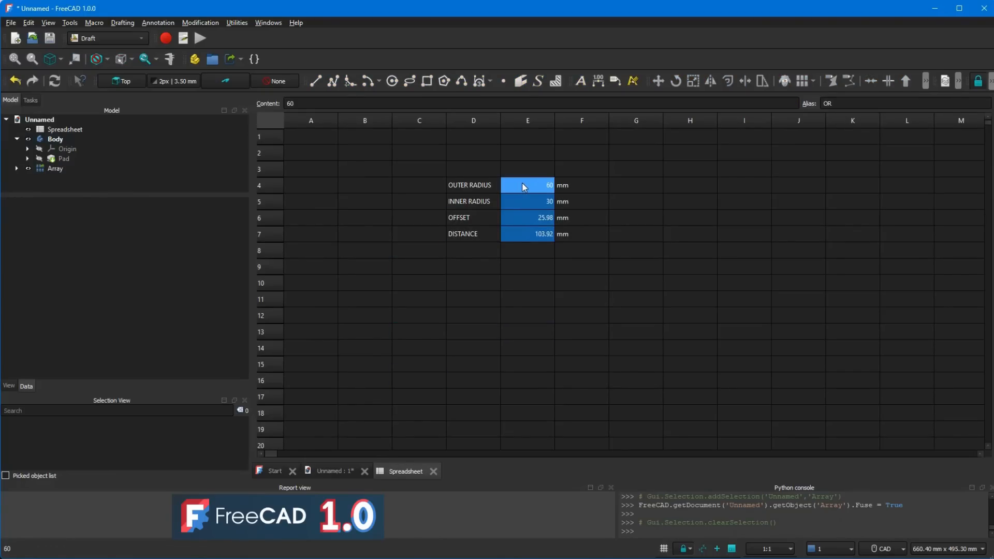
pyautogui.write('100')
pyautogui.click(532, 201)
pyautogui.write('9')
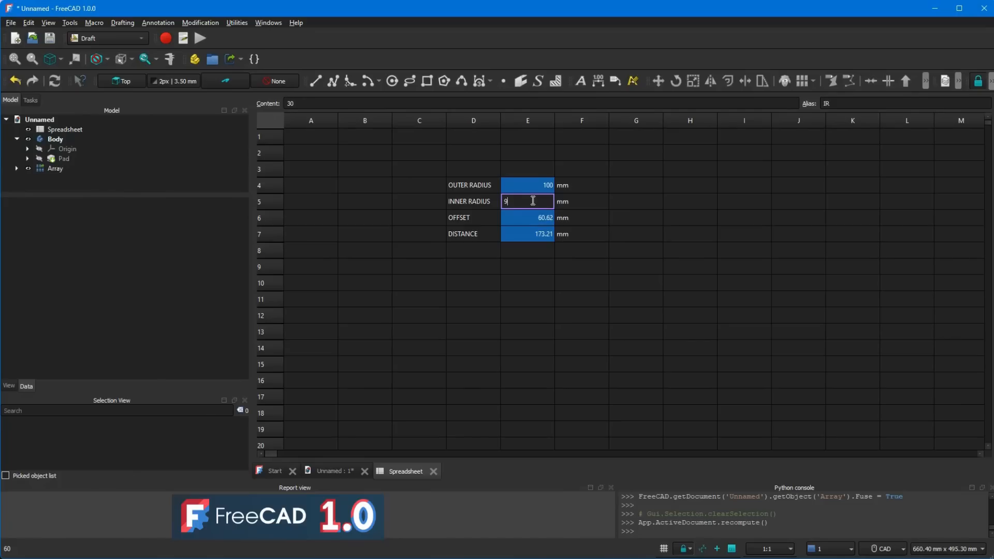
pyautogui.write('0')
pyautogui.press('Return')
# Step: Examine the resized honeycomb from above and at a tilted angle, including its thin walls and joints
pyautogui.click(334, 471)
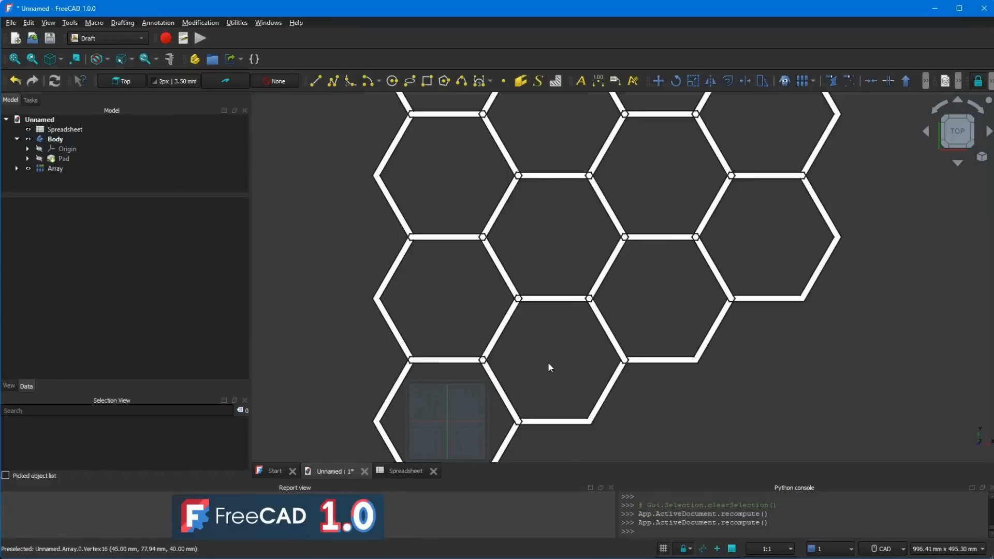
pyautogui.scroll(-3, 548, 361)
pyautogui.scroll(2, 571, 281)
pyautogui.moveTo(607, 301); pyautogui.dragTo(575, 261, button='middle')
pyautogui.scroll(3, 567, 287)
pyautogui.moveTo(579, 304); pyautogui.dragTo(590, 319, button='middle')
pyautogui.scroll(-5, 591, 318)
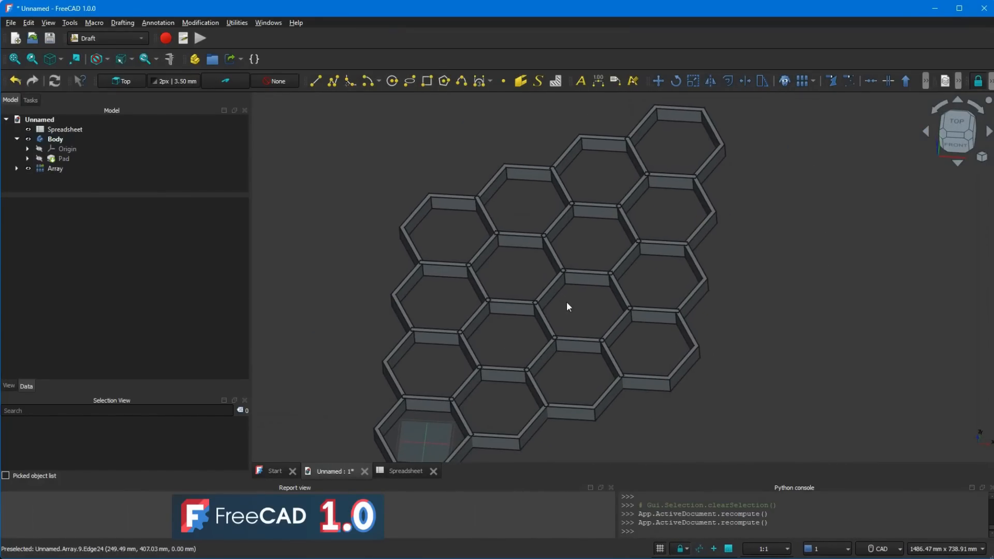
# Step: Set the honeycomb array's number of elements in X to 10
pyautogui.click(66, 170)
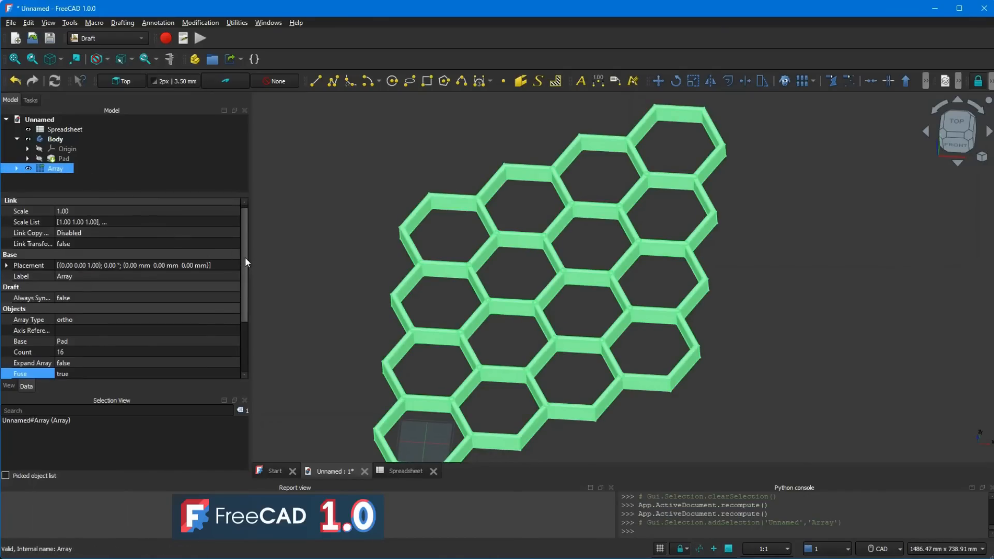
pyautogui.moveTo(244, 251); pyautogui.dragTo(256, 337)
pyautogui.click(92, 351)
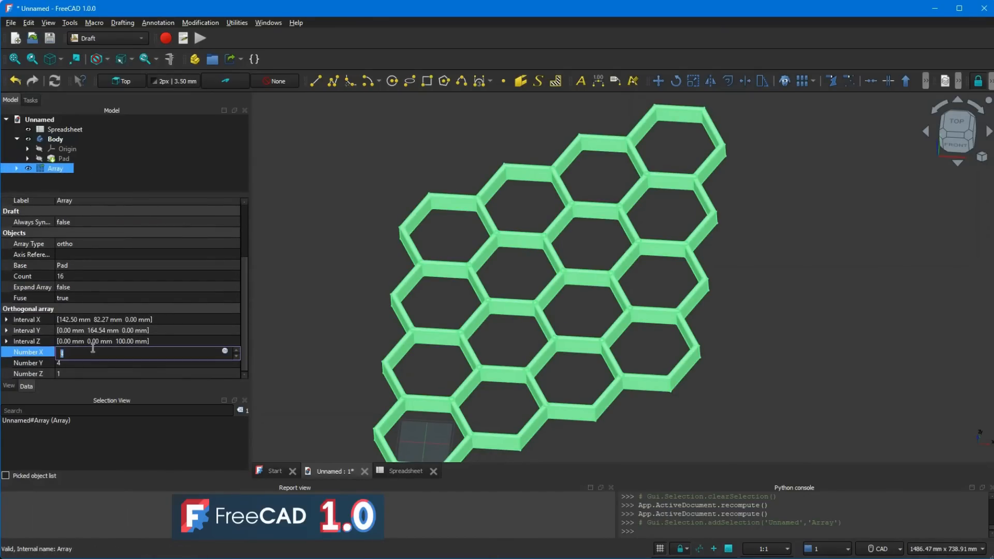
pyautogui.write('10')
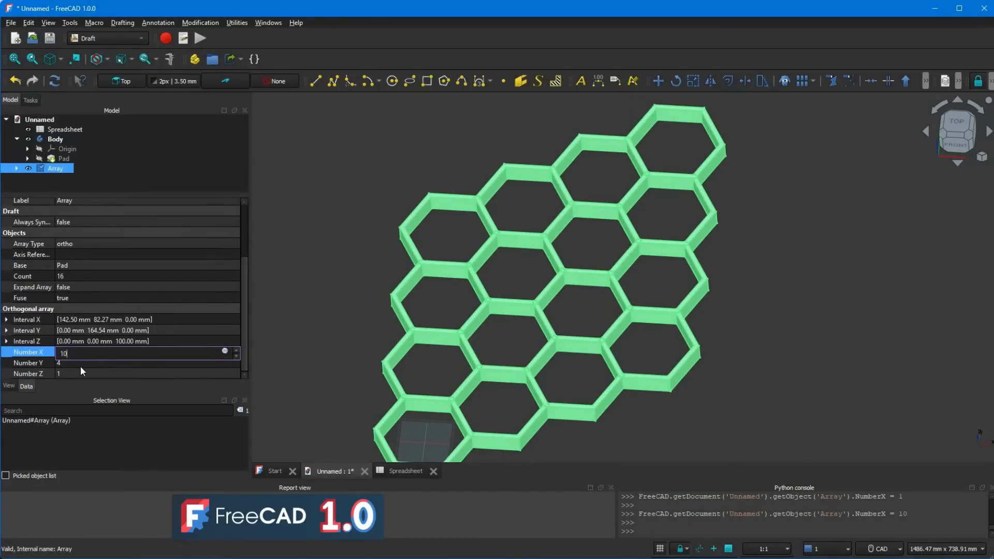
pyautogui.click(309, 254)
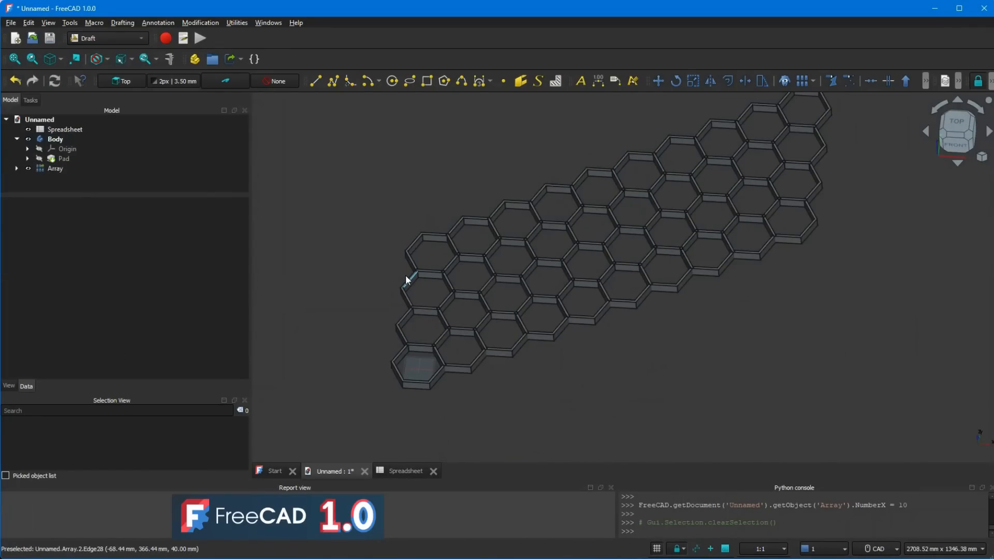
# Step: Set the honeycomb array's number of elements in Y to 10
pyautogui.click(56, 169)
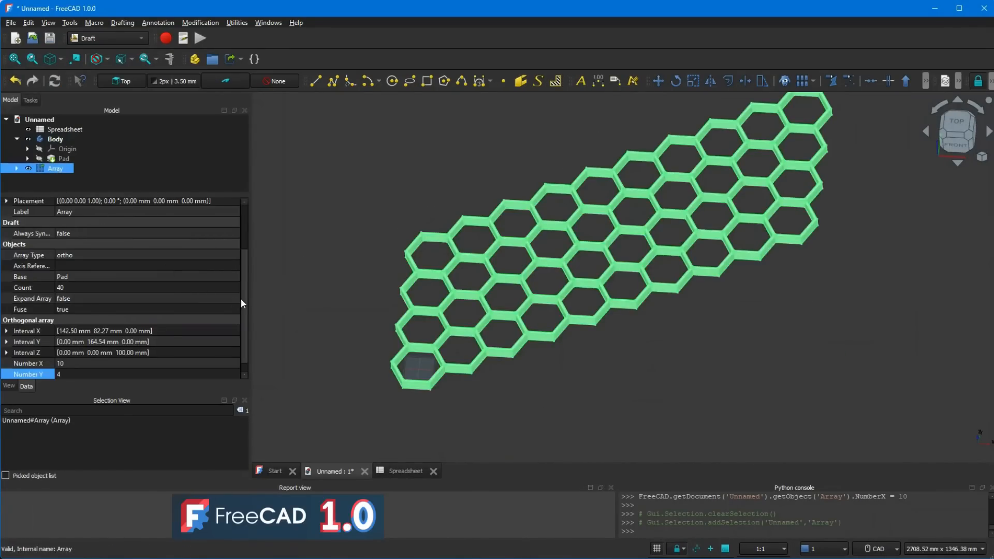
pyautogui.scroll(-1, 246, 319)
pyautogui.click(101, 362)
pyautogui.click(94, 361)
pyautogui.write('10')
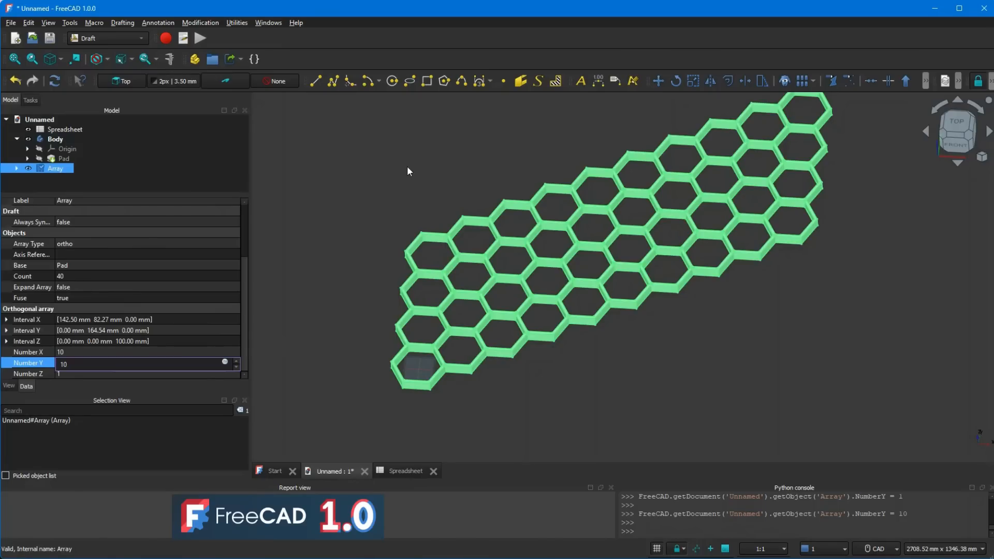
pyautogui.click(356, 176)
# Step: Examine the 10 by 10 honeycomb at an angle and from the top, including how the cell walls meet
pyautogui.scroll(2, 350, 286)
pyautogui.scroll(-3, 350, 286)
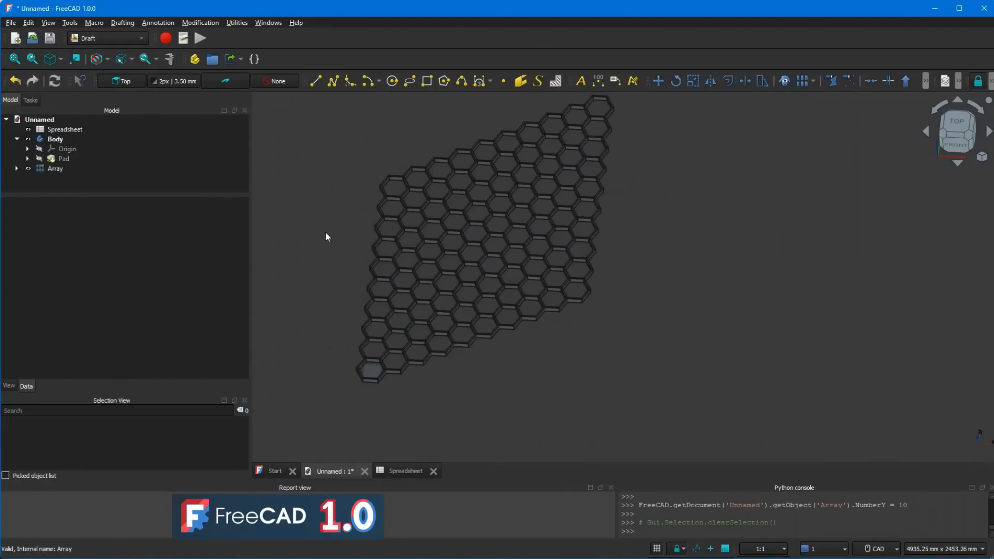
pyautogui.moveTo(351, 251); pyautogui.dragTo(402, 274, button='middle')
pyautogui.scroll(5, 402, 274)
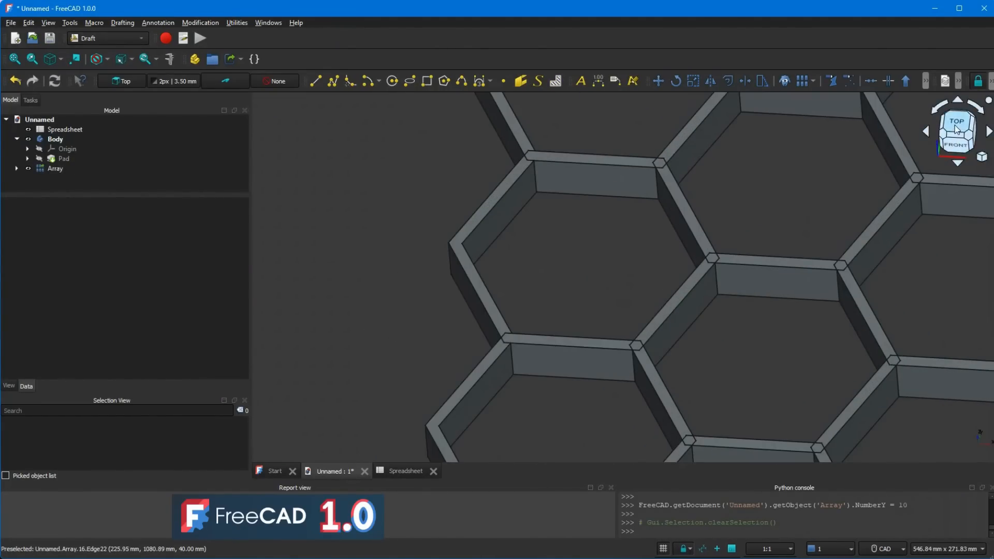
pyautogui.click(956, 127)
pyautogui.scroll(-6, 628, 213)
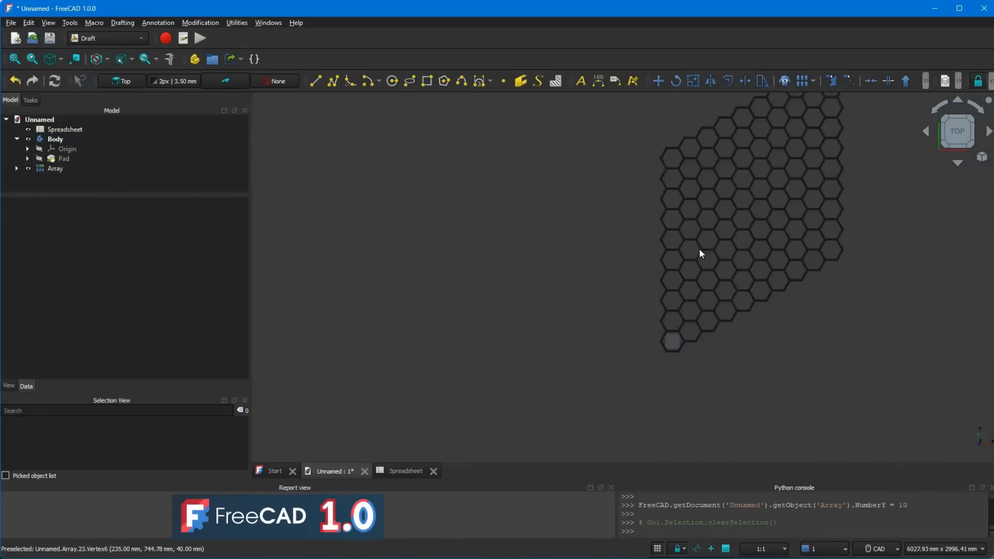
pyautogui.scroll(7, 763, 248)
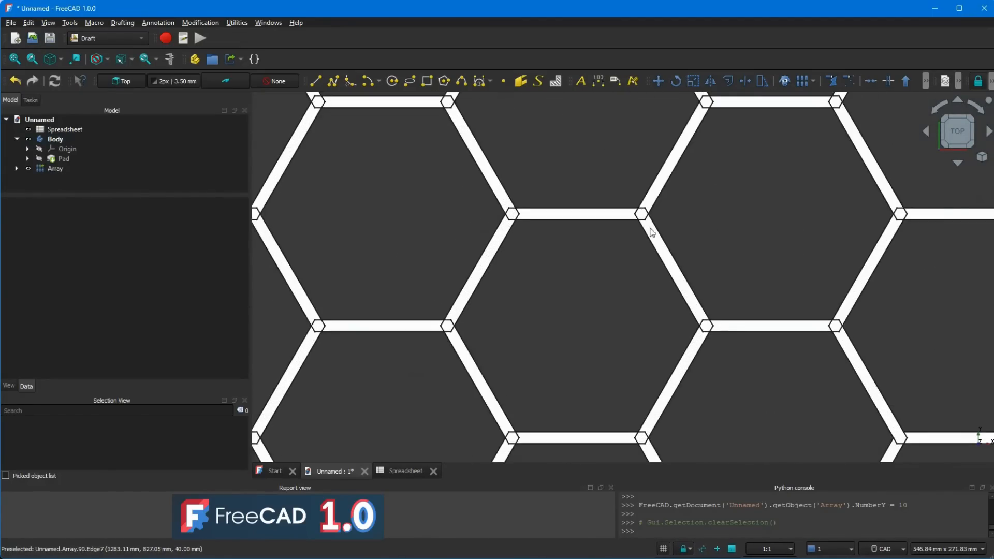
pyautogui.scroll(3, 647, 228)
pyautogui.scroll(-6, 645, 217)
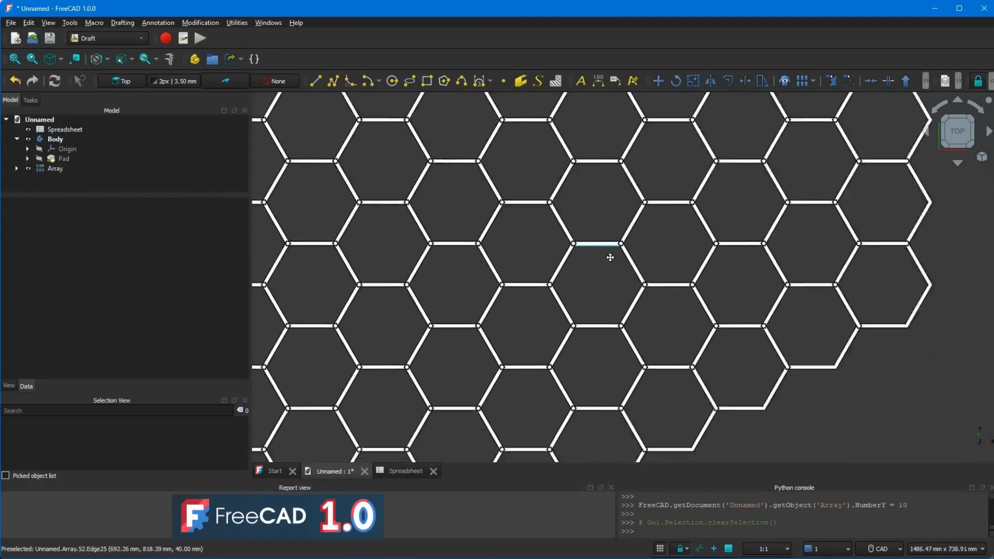
pyautogui.scroll(-5, 482, 229)
pyautogui.scroll(7, 483, 230)
pyautogui.scroll(-1, 518, 232)
pyautogui.moveTo(570, 216); pyautogui.dragTo(551, 246, button='middle')
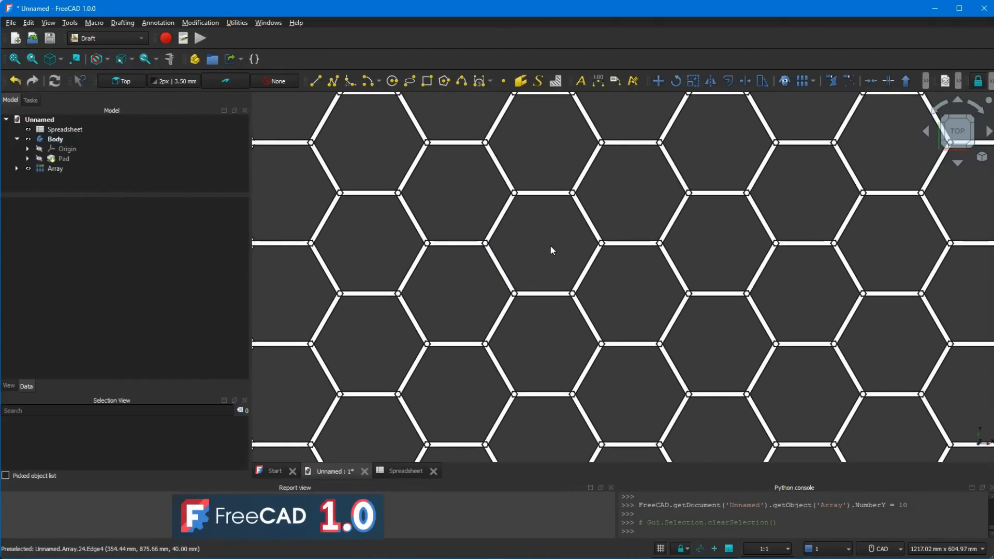